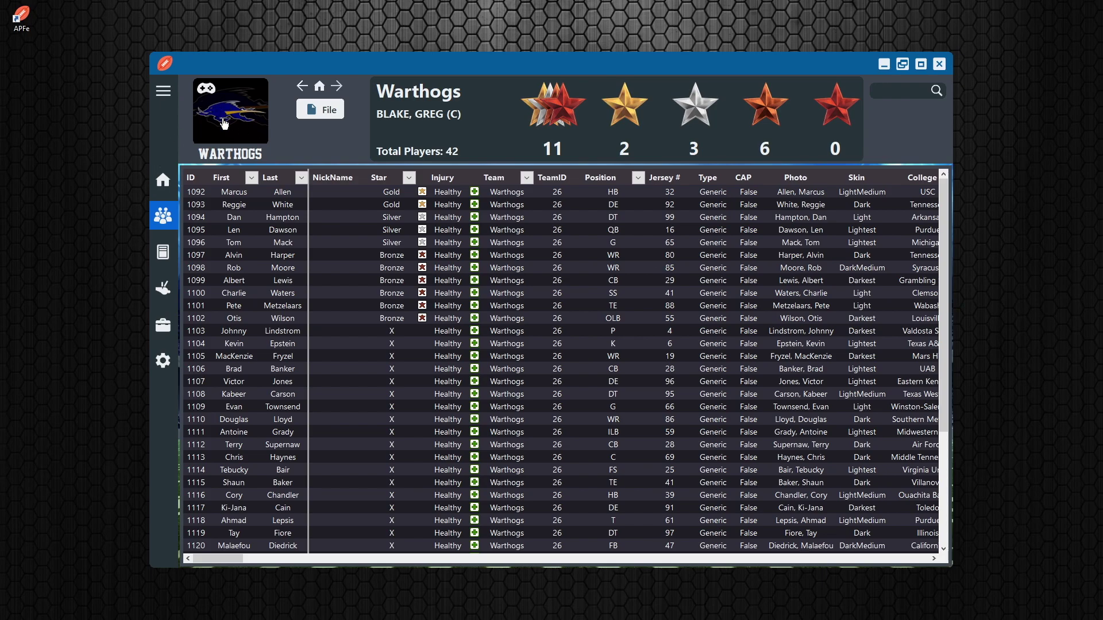
# - Open the Uniform Editor and preview the Buffalo Bills 2018 (Raccoons) uniform
pyautogui.click(162, 183)
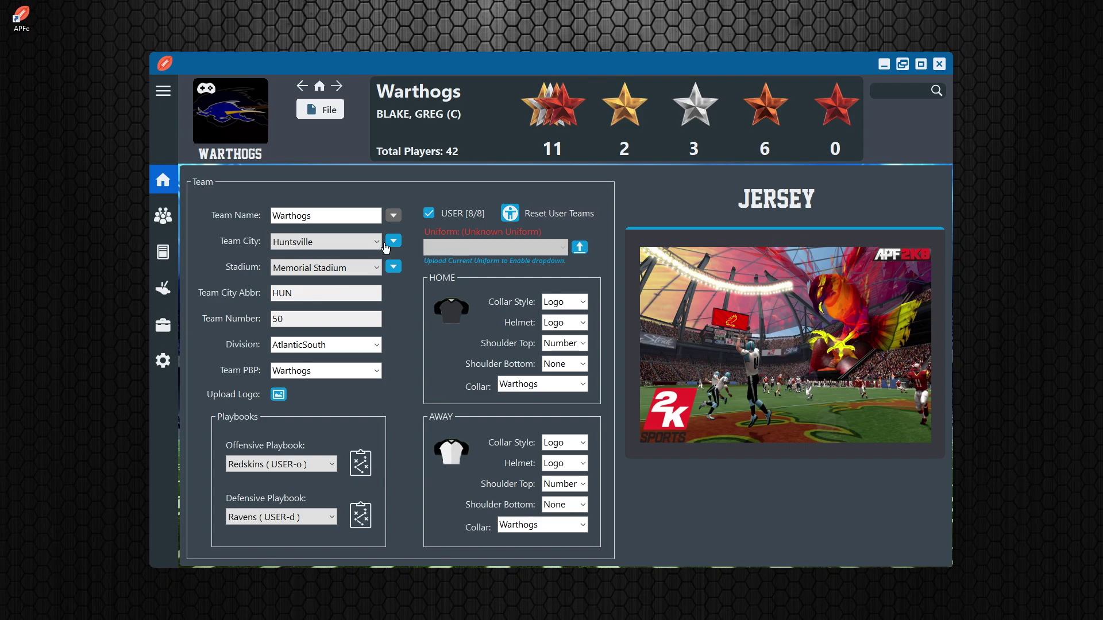
pyautogui.click(161, 331)
pyautogui.click(407, 373)
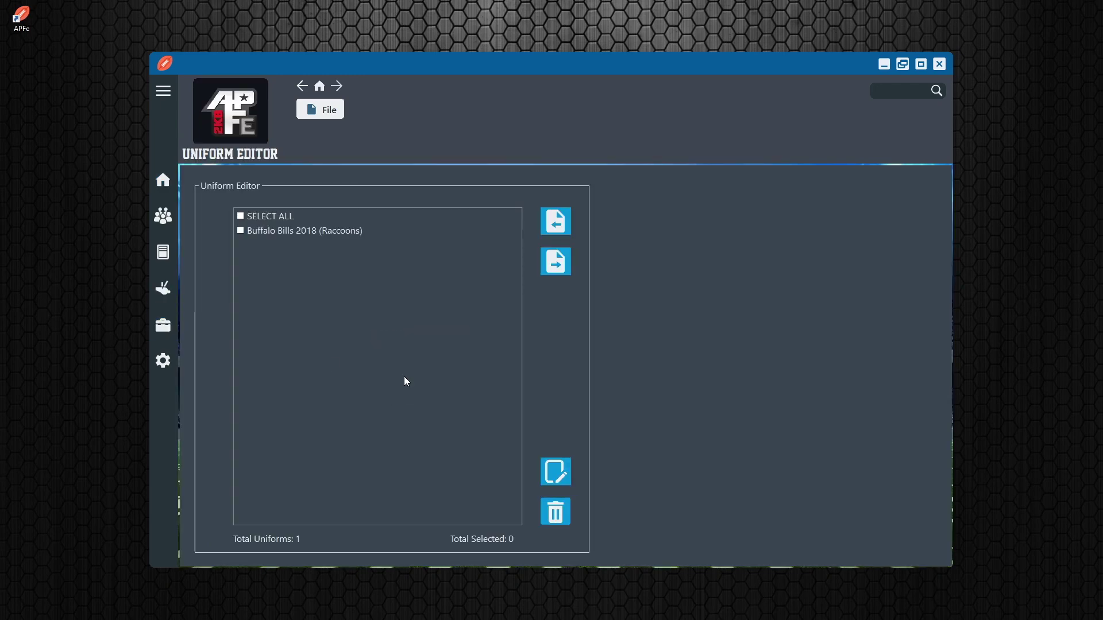
pyautogui.click(162, 325)
pyautogui.click(430, 403)
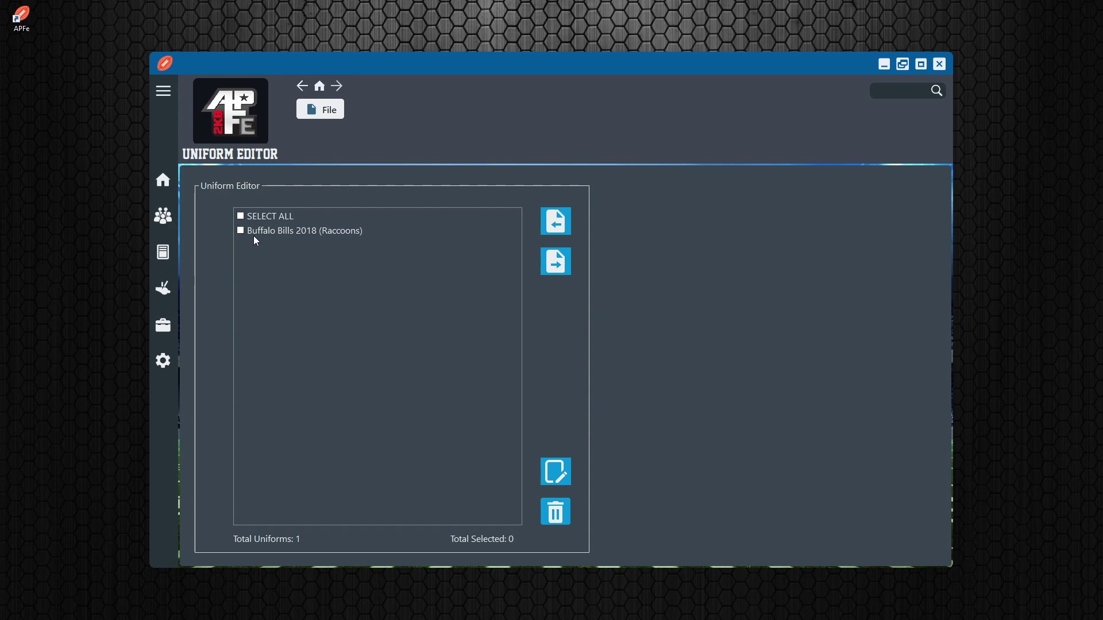
pyautogui.click(295, 232)
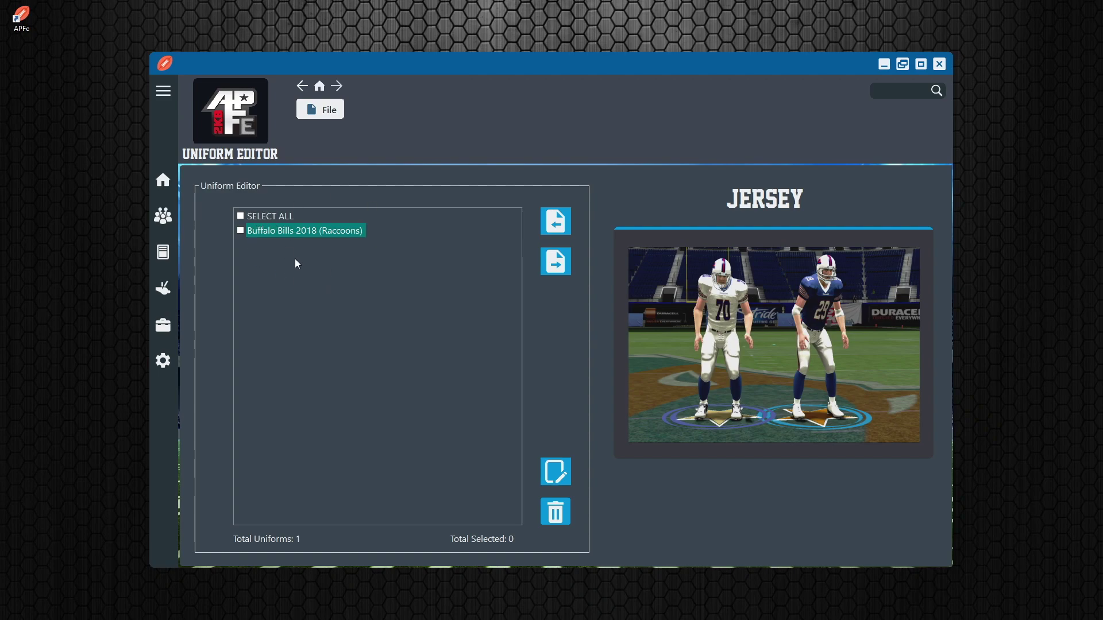
# - Upload the Warthogs team's current uniform as a jersey named Warthogs, without a uniform picture
pyautogui.click(164, 188)
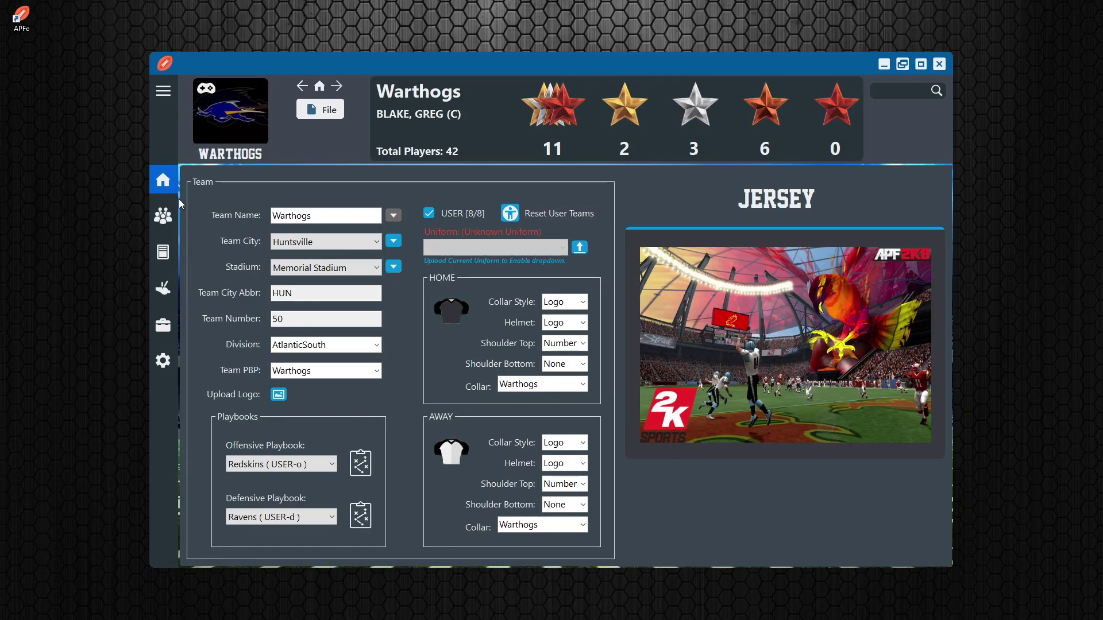
pyautogui.click(578, 250)
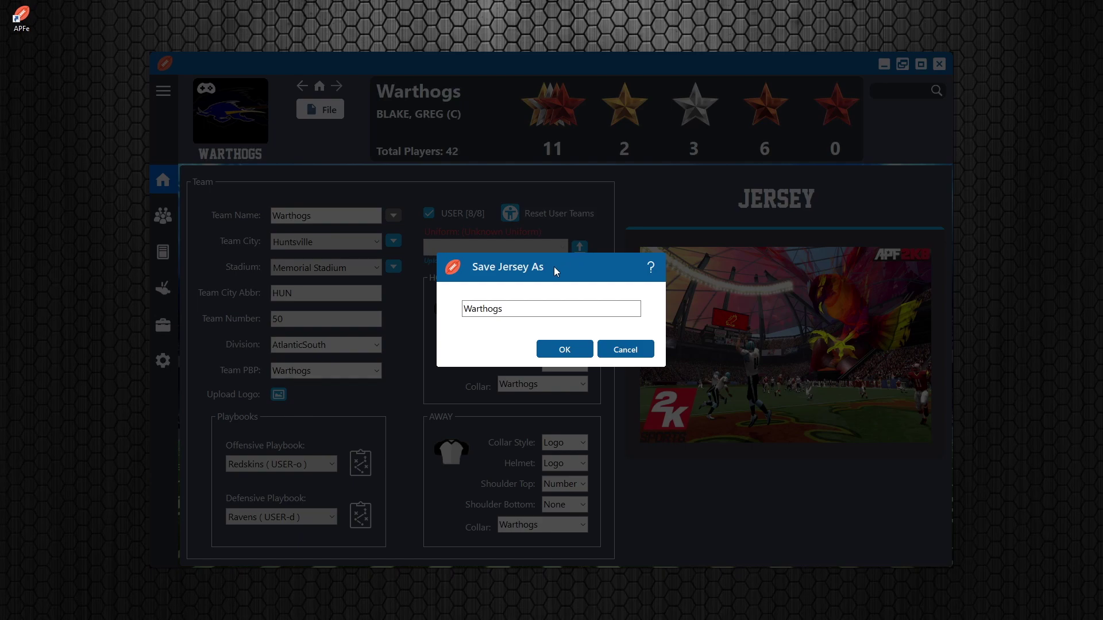
pyautogui.click(516, 310)
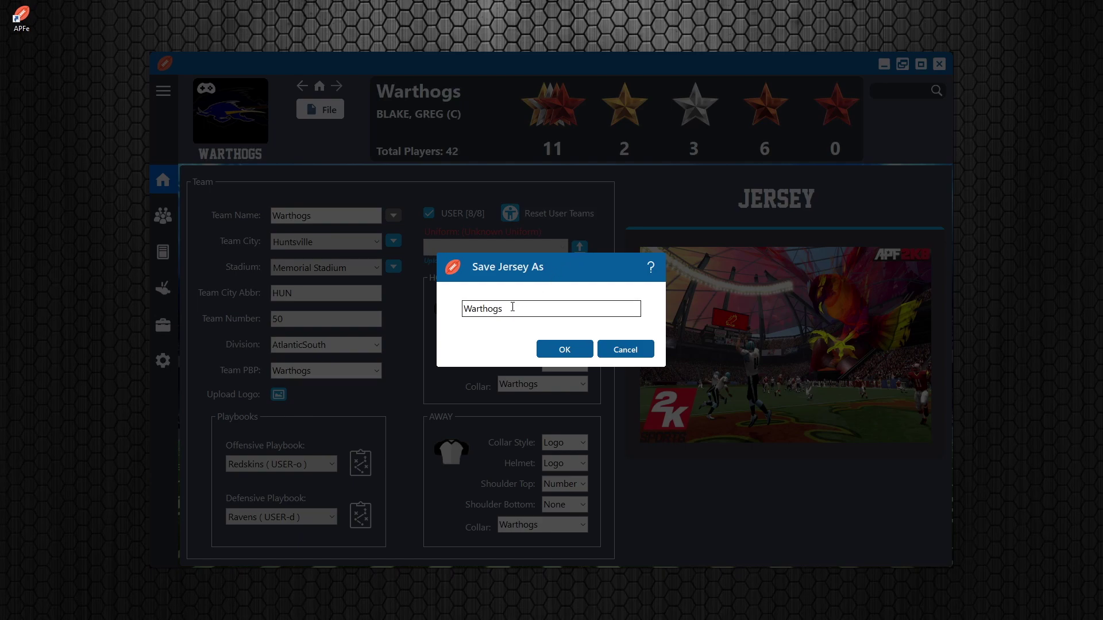
pyautogui.click(539, 349)
pyautogui.click(662, 345)
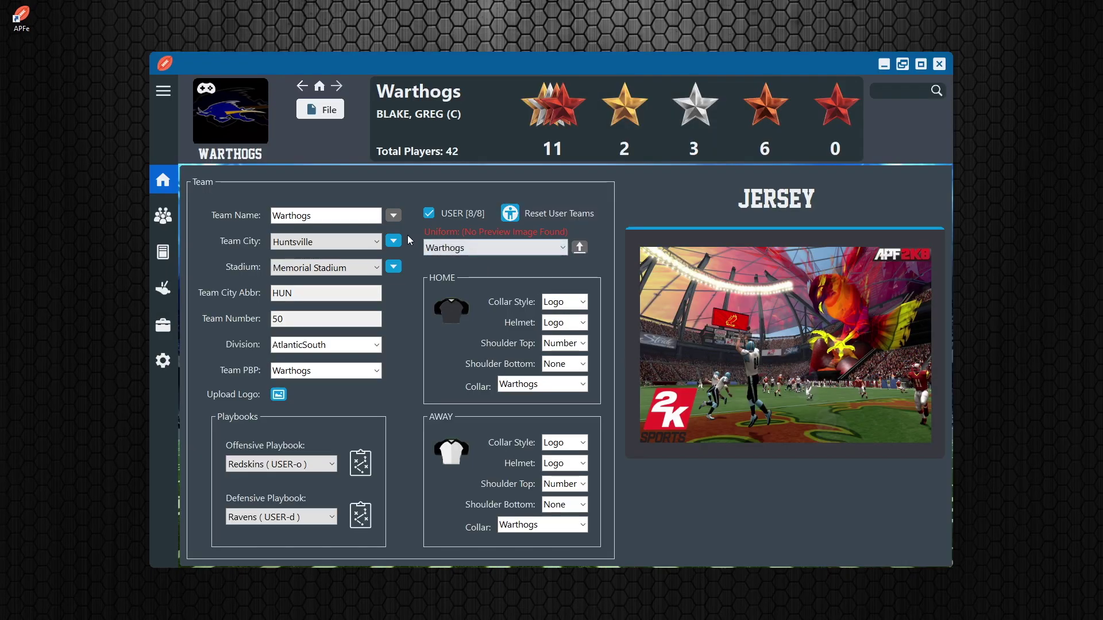
# - Set the Warthogs team's uniform to Buffalo Bills 2018 (Raccoons)
pyautogui.click(562, 248)
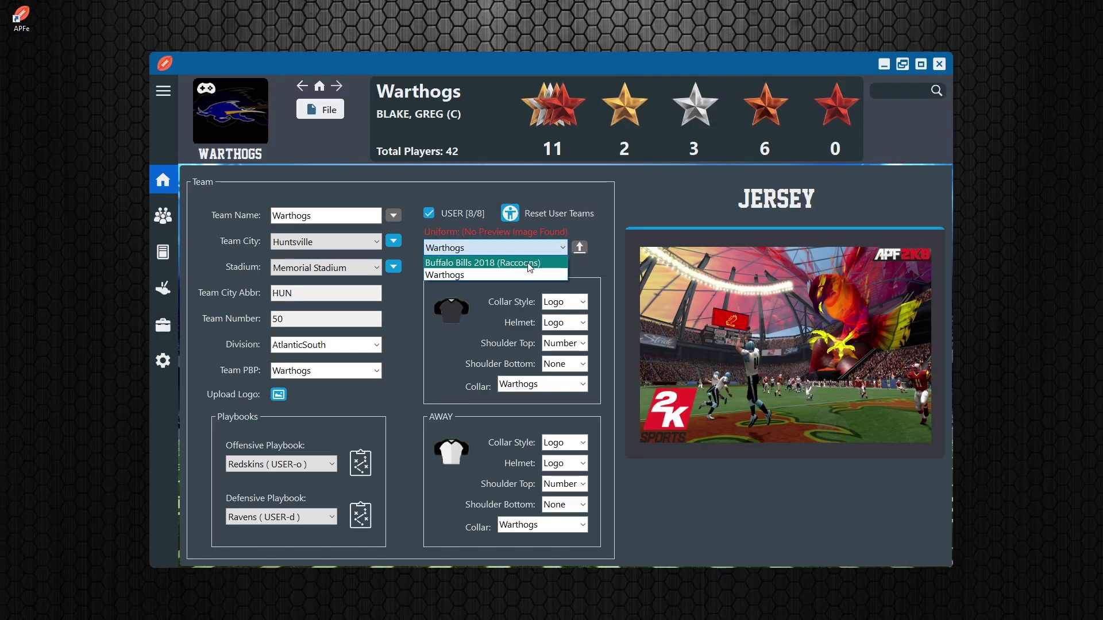
pyautogui.click(508, 261)
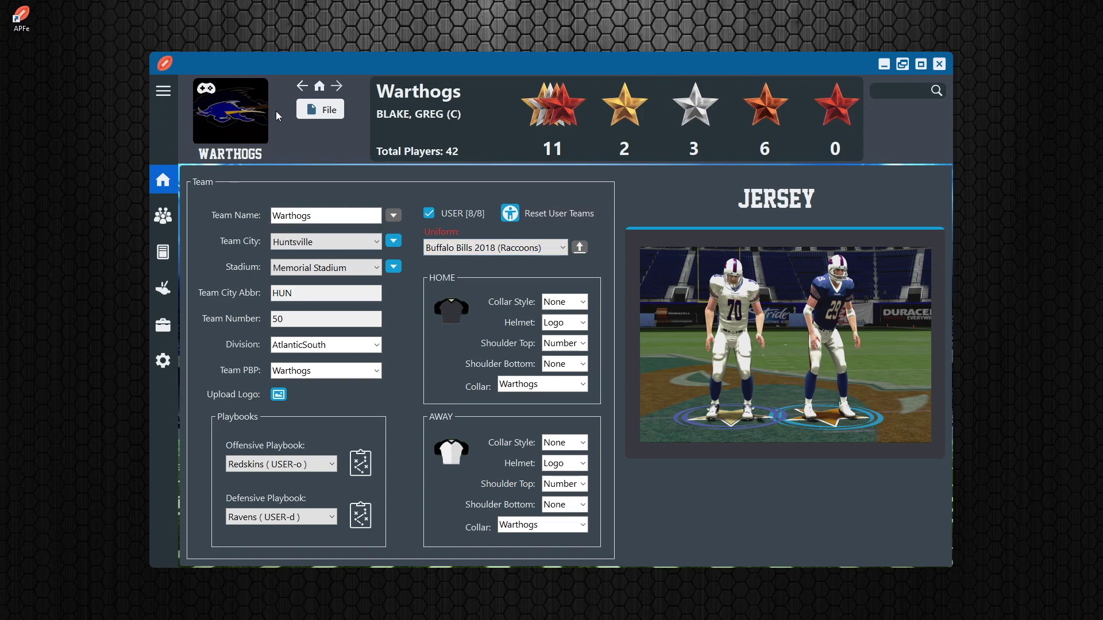
pyautogui.click(564, 250)
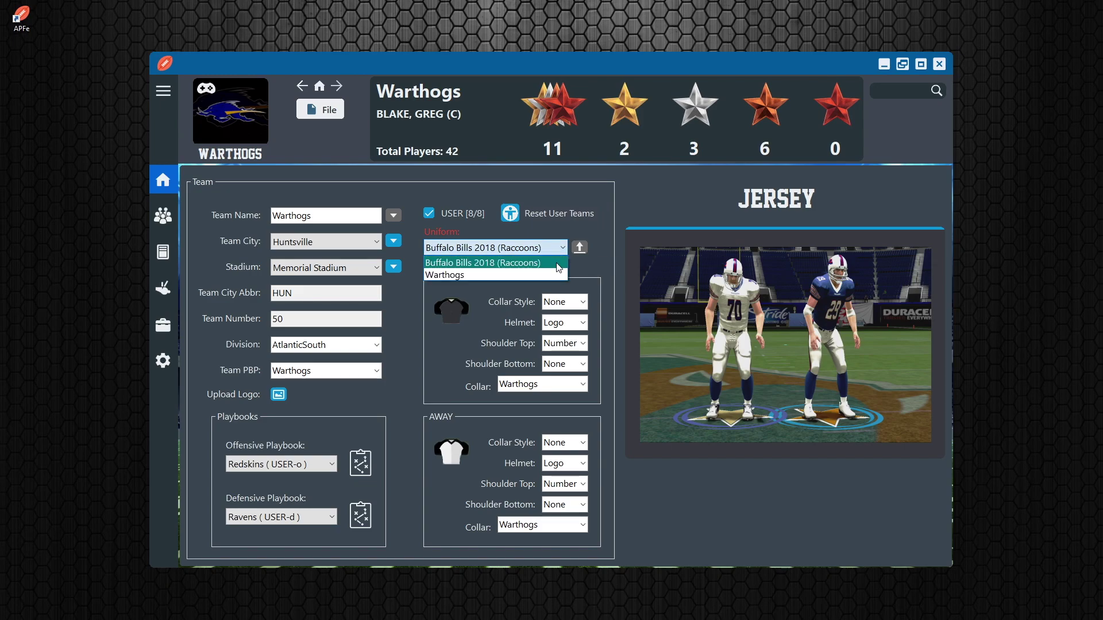
pyautogui.click(559, 269)
pyautogui.click(542, 247)
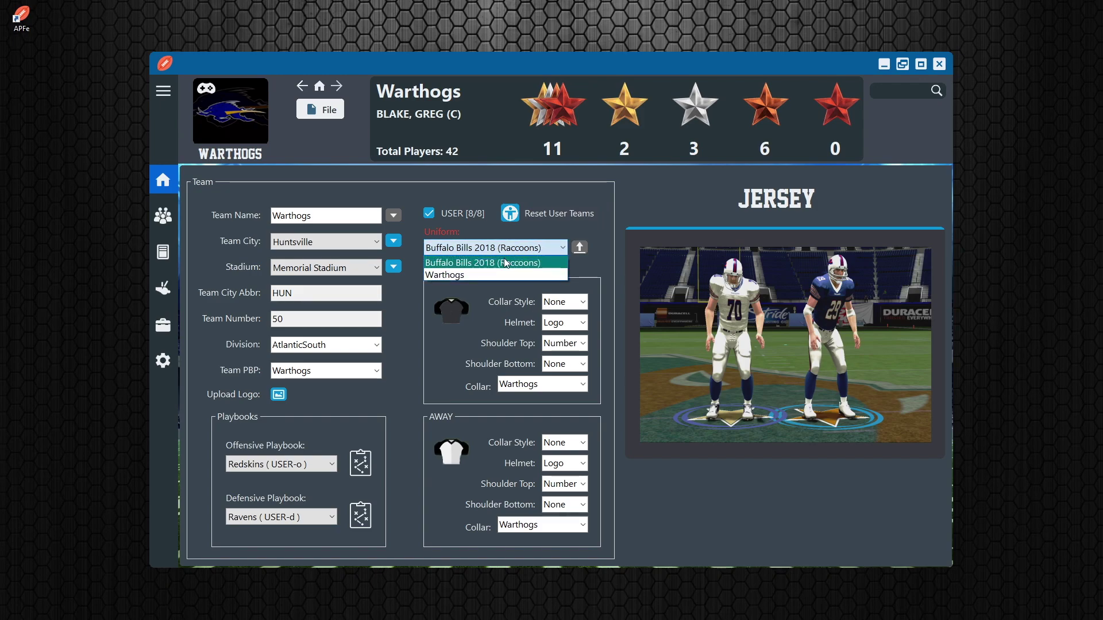
pyautogui.click(451, 263)
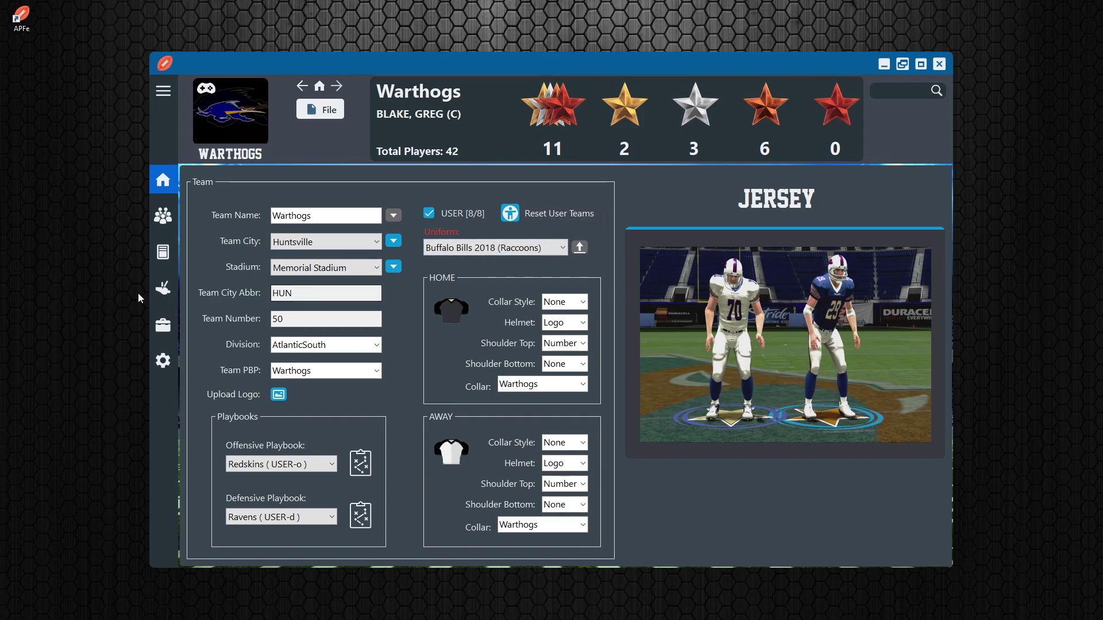
# - Delete the Warthogs uniform in the Uniform Editor
pyautogui.click(173, 326)
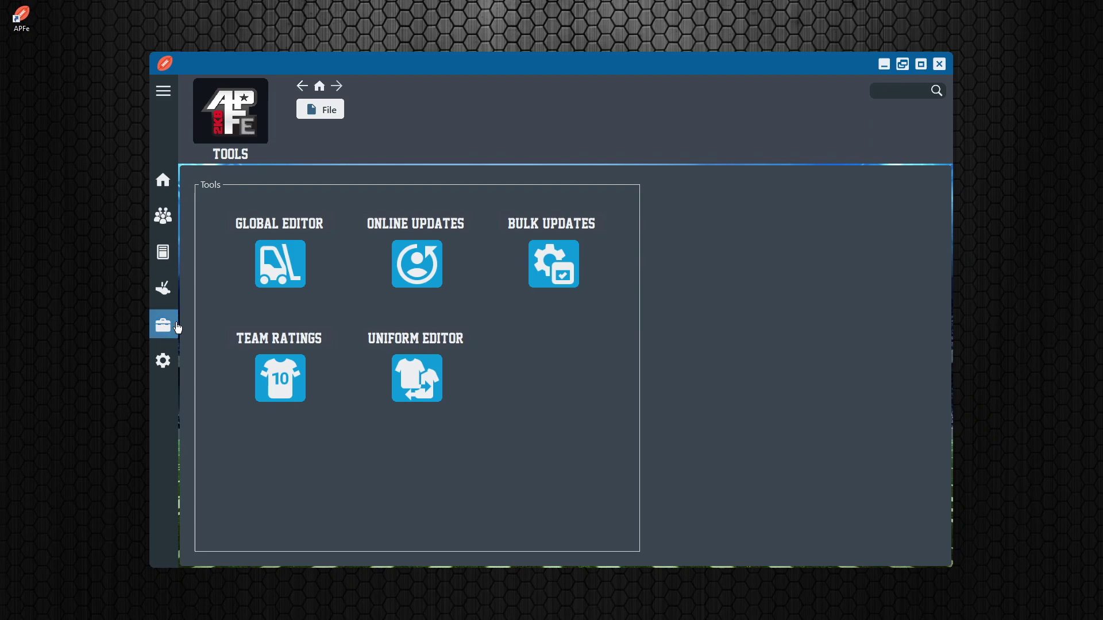
pyautogui.click(426, 376)
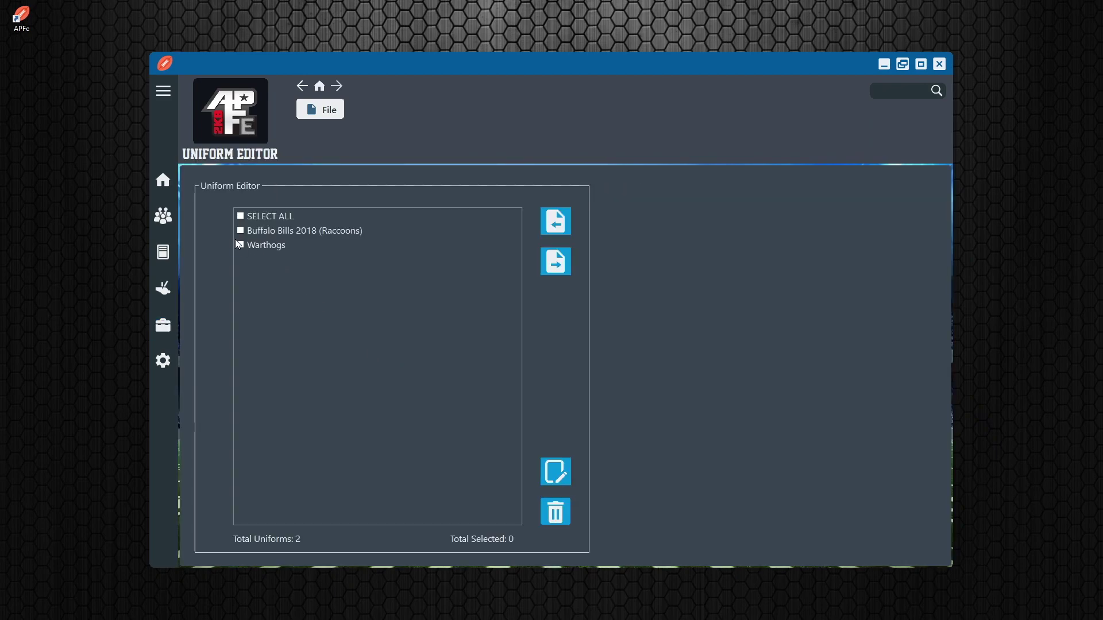
pyautogui.click(260, 247)
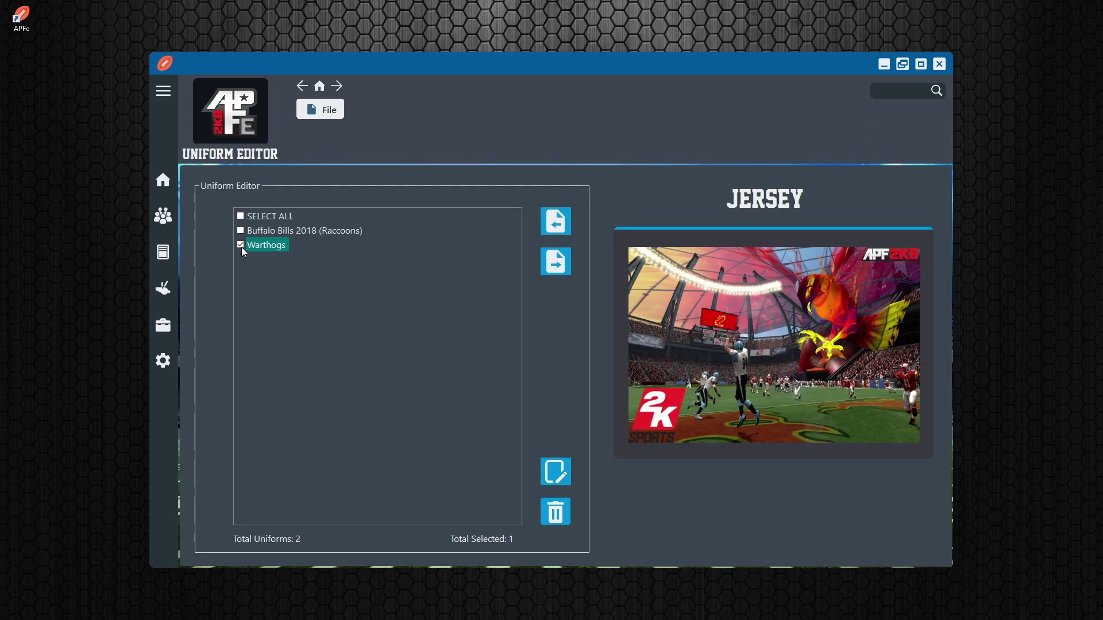
pyautogui.click(555, 512)
# - Return to the team page and review which uniforms are available for the Warthogs
pyautogui.click(164, 181)
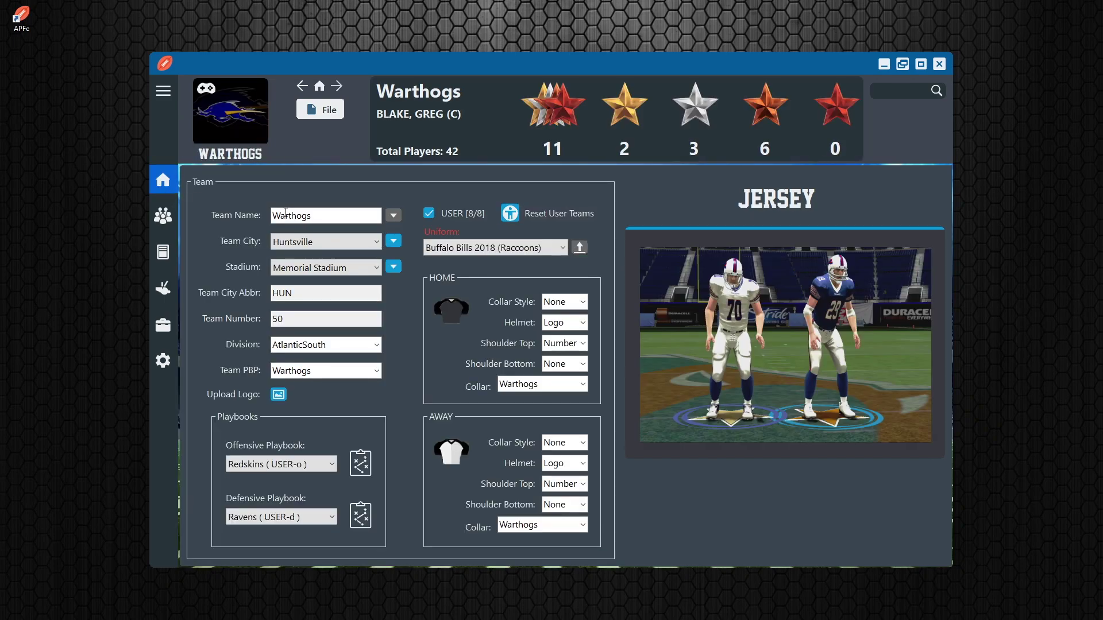
pyautogui.click(552, 248)
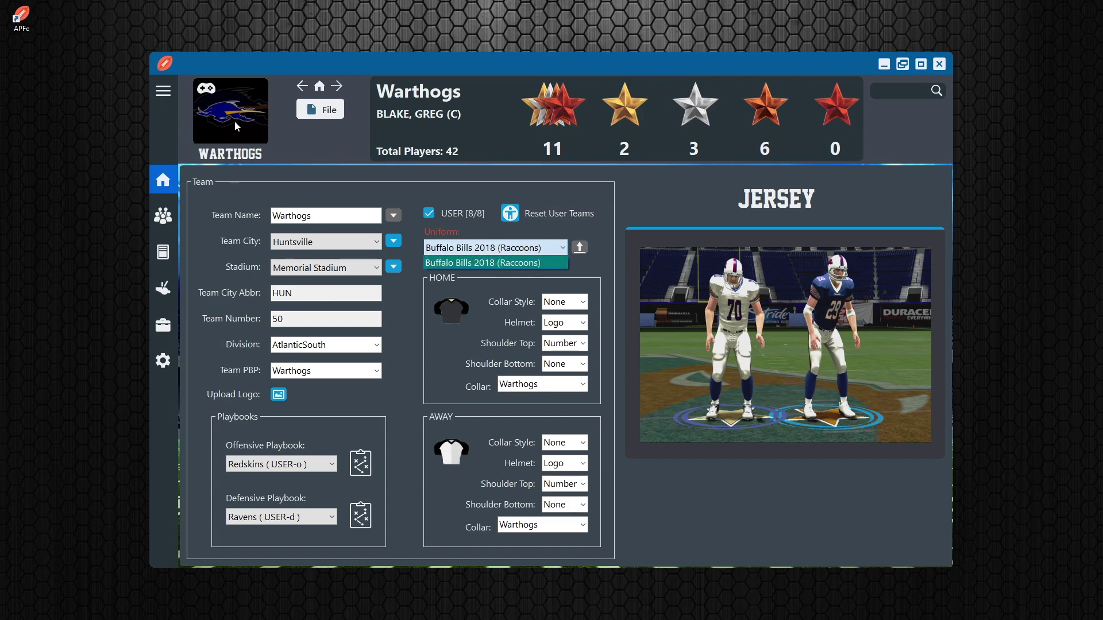
pyautogui.click(538, 248)
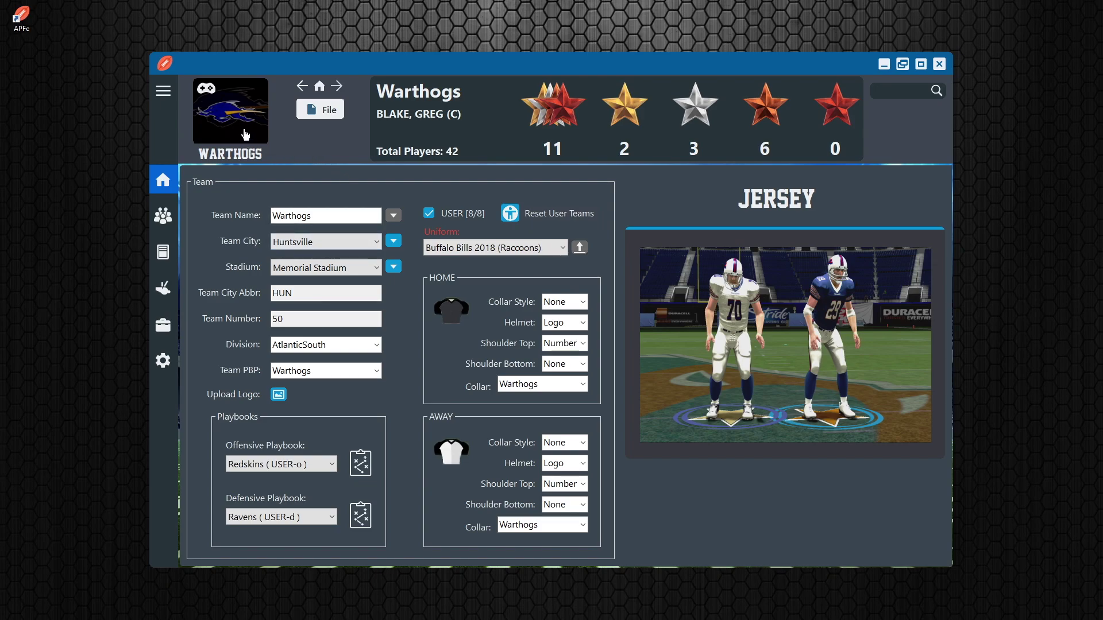
# - Delete the Buffalo Bills 2018 (Raccoons) uniform in the Uniform Editor
pyautogui.click(164, 331)
pyautogui.click(415, 376)
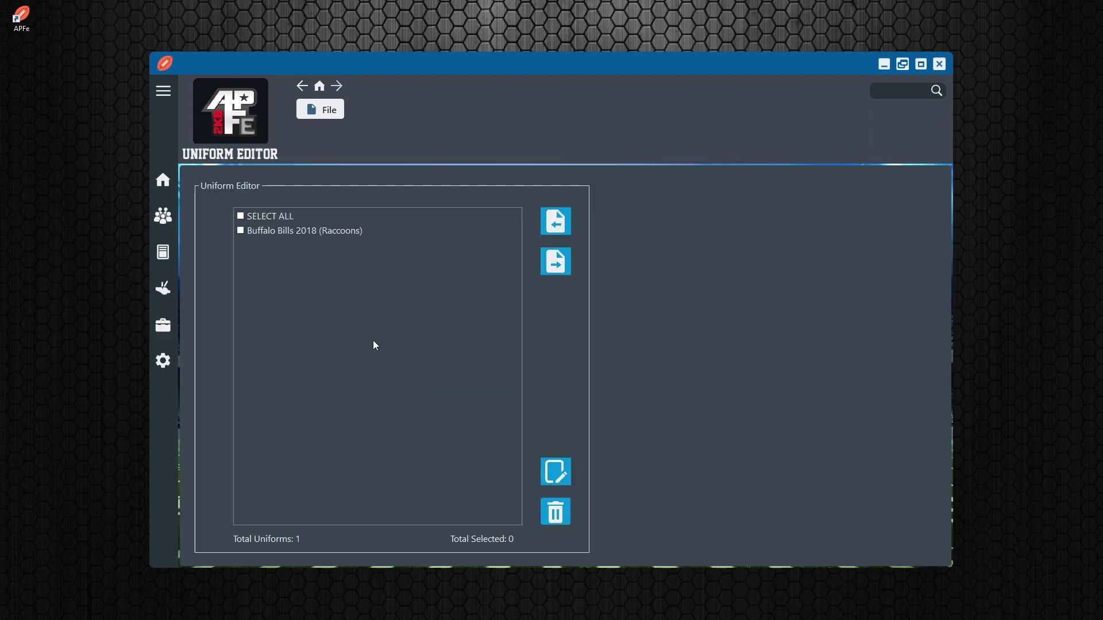
pyautogui.click(556, 512)
pyautogui.click(165, 181)
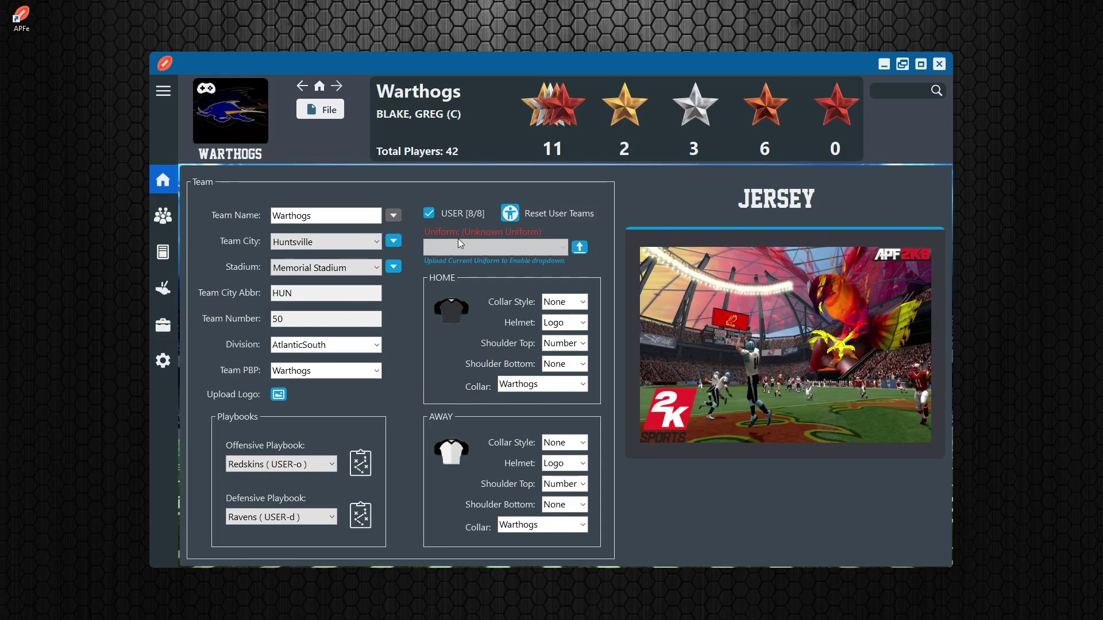
pyautogui.click(579, 250)
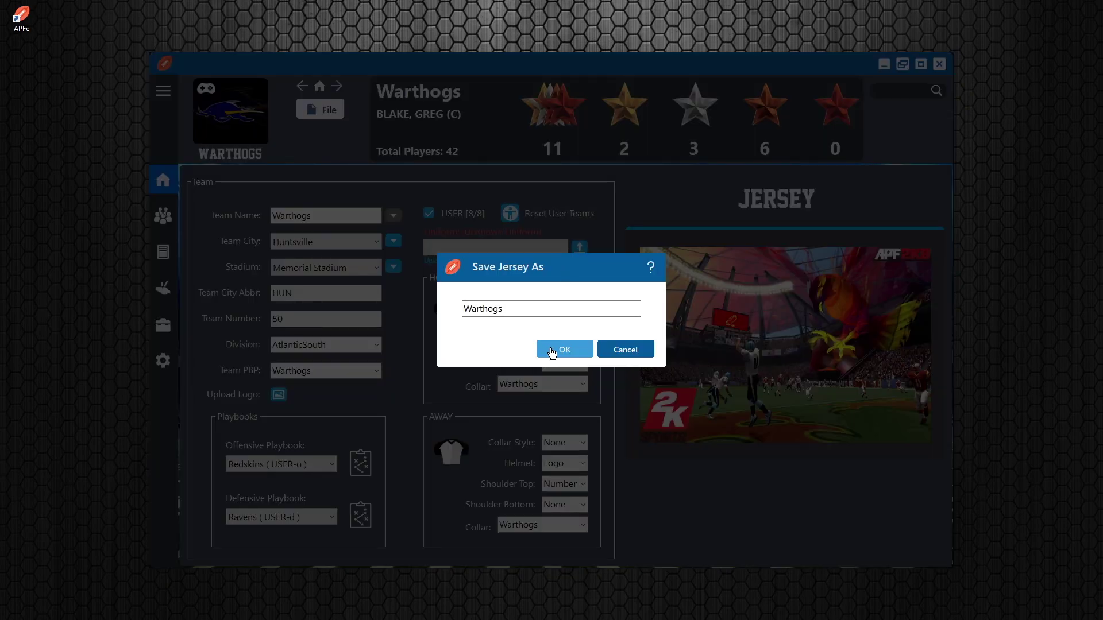
pyautogui.click(552, 350)
pyautogui.click(164, 326)
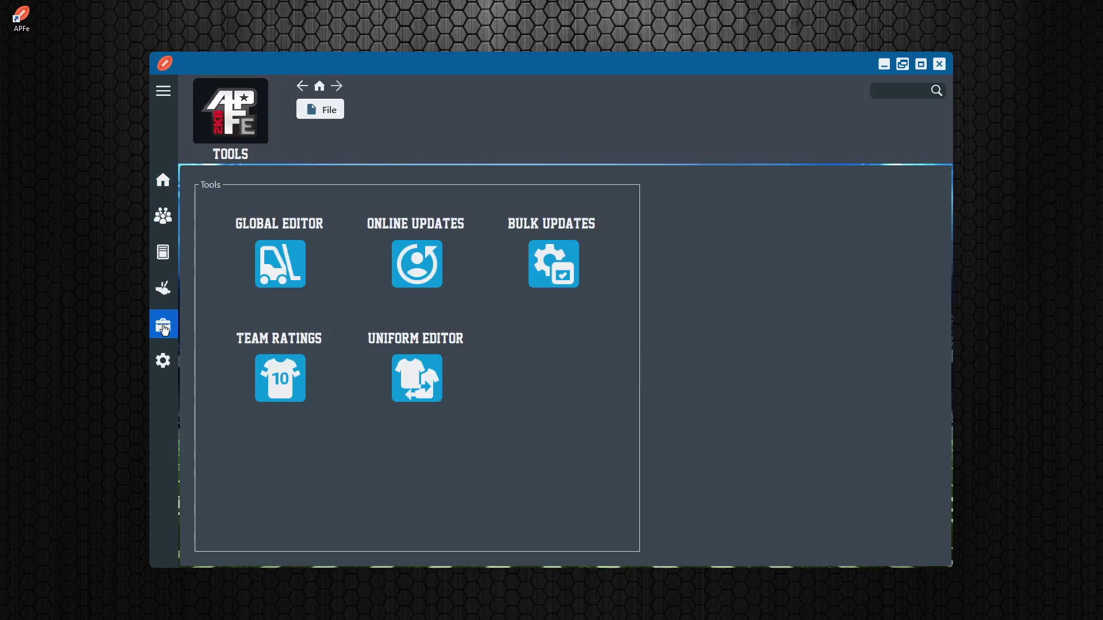
pyautogui.click(417, 379)
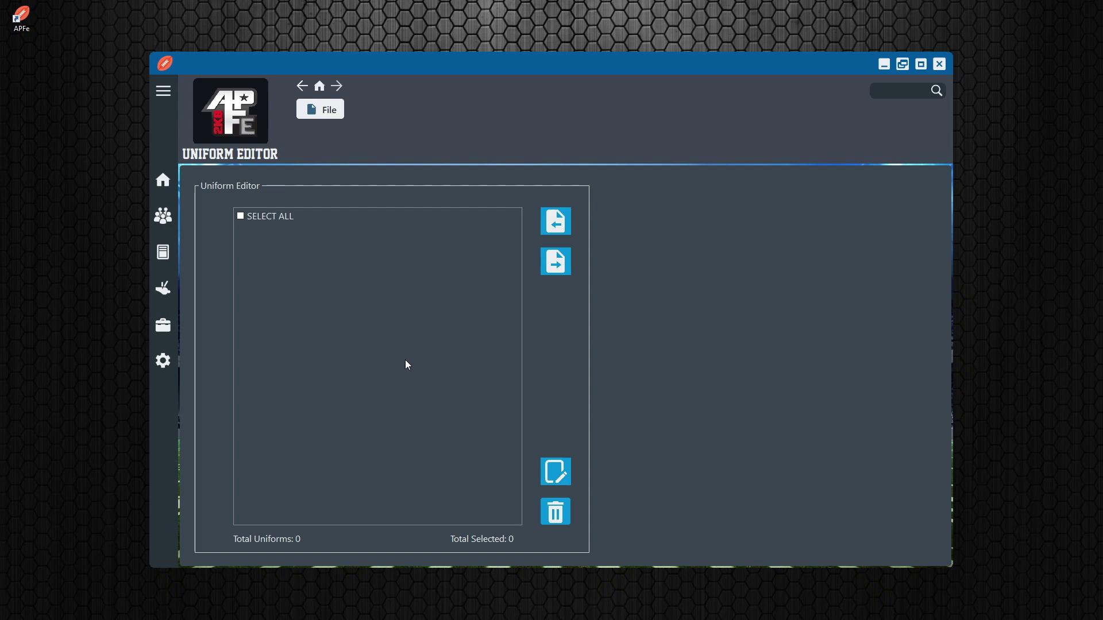
# - Upload the team's current uniform as a jersey named Warthogs, including a uniform picture
pyautogui.click(163, 180)
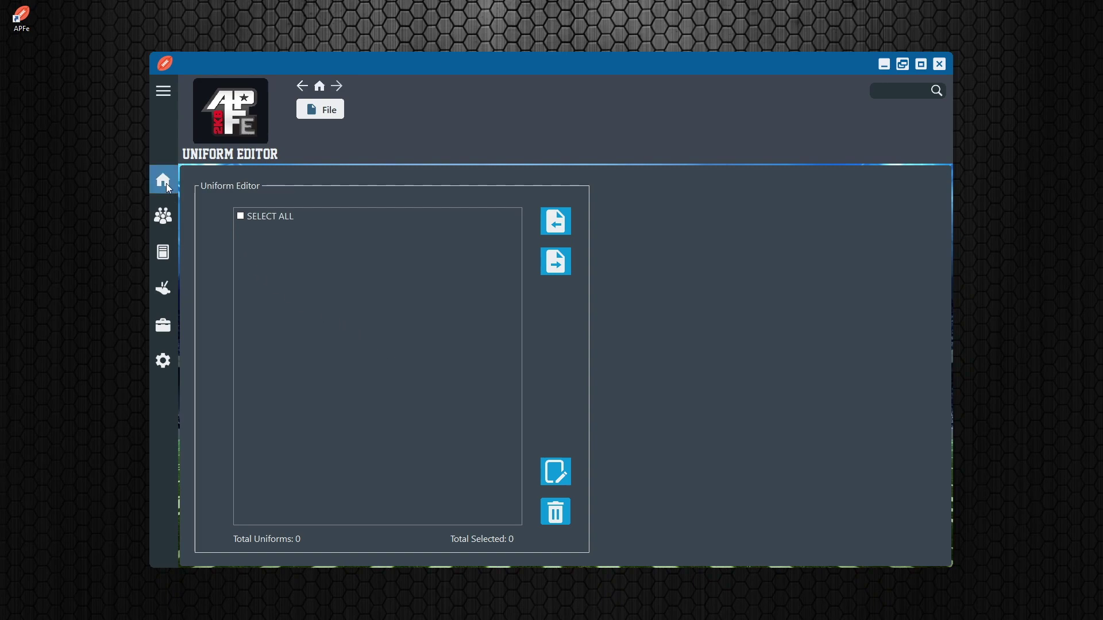
pyautogui.click(579, 248)
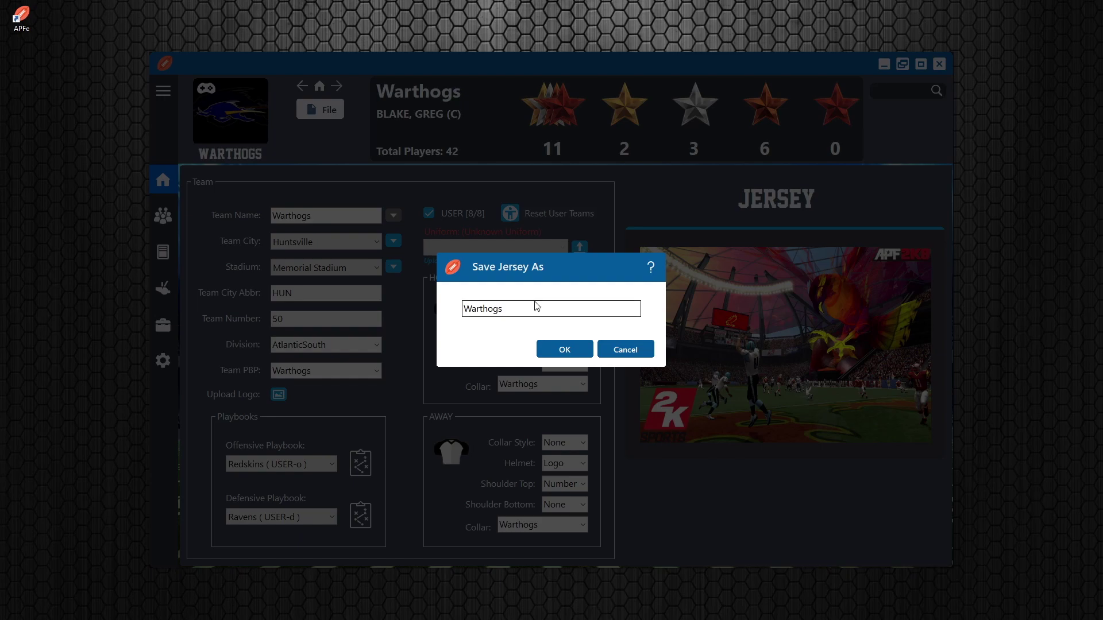
pyautogui.click(567, 351)
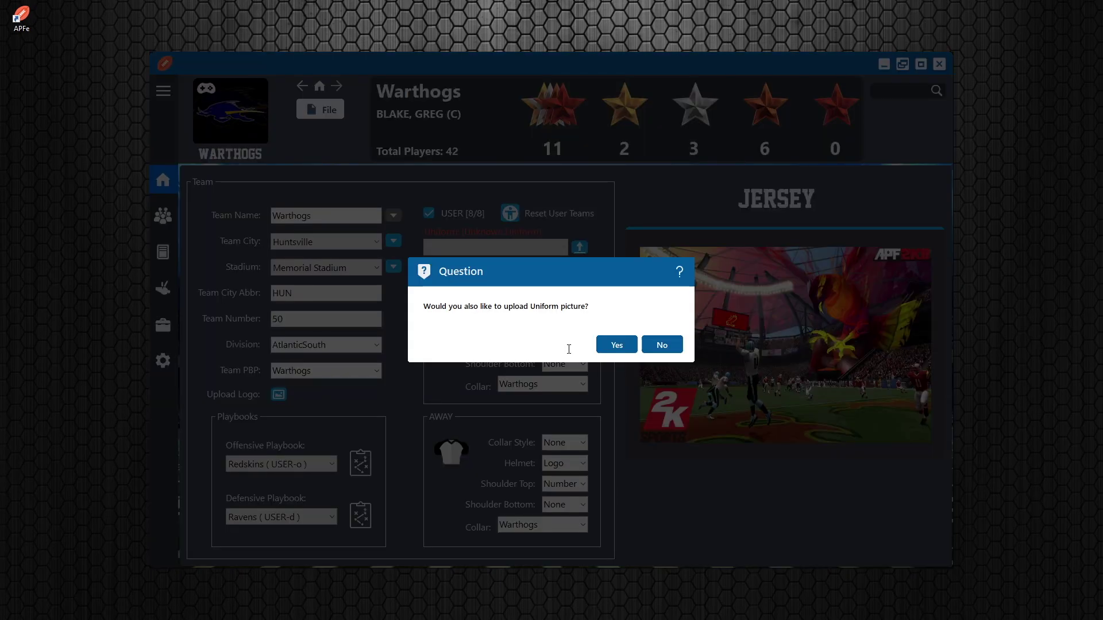
pyautogui.click(606, 345)
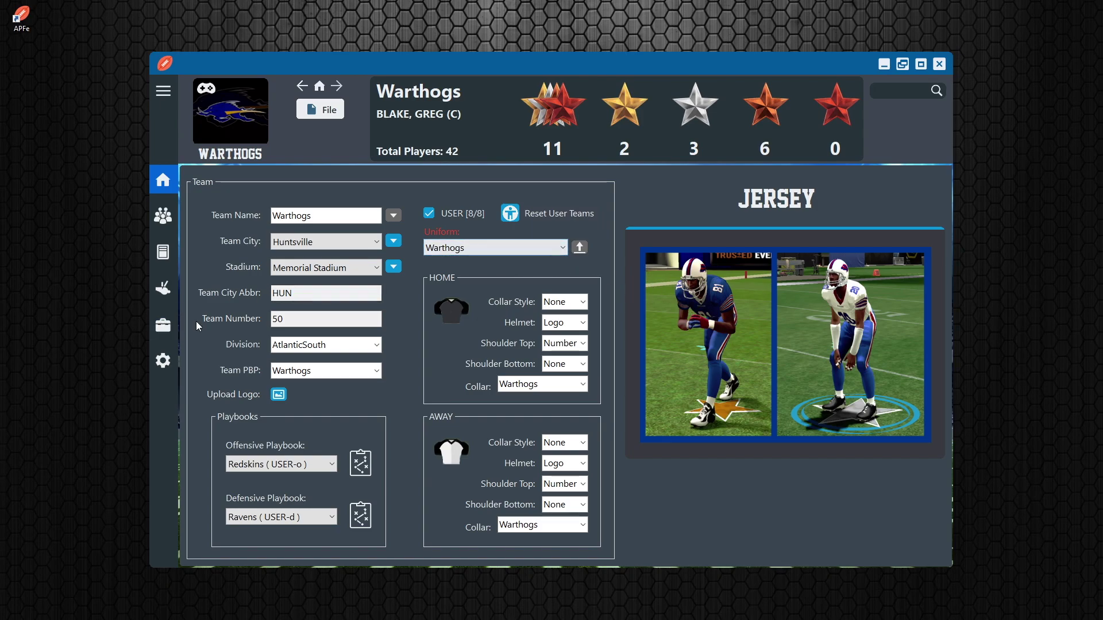
# - Preview the saved Warthogs uniform in the Uniform Editor
pyautogui.click(163, 326)
pyautogui.click(433, 374)
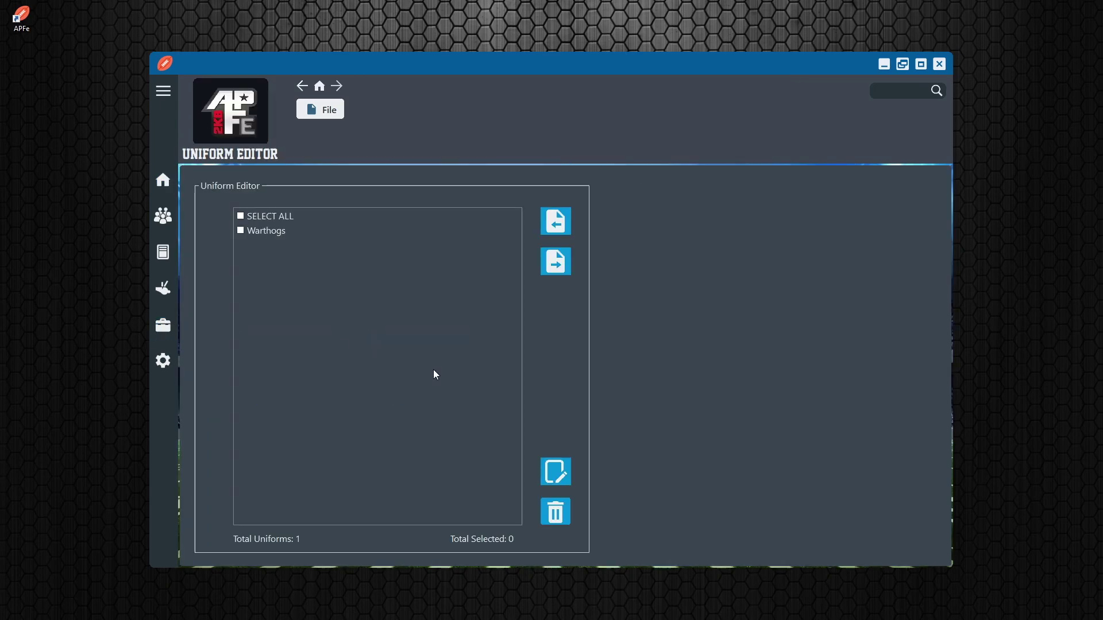
pyautogui.click(276, 231)
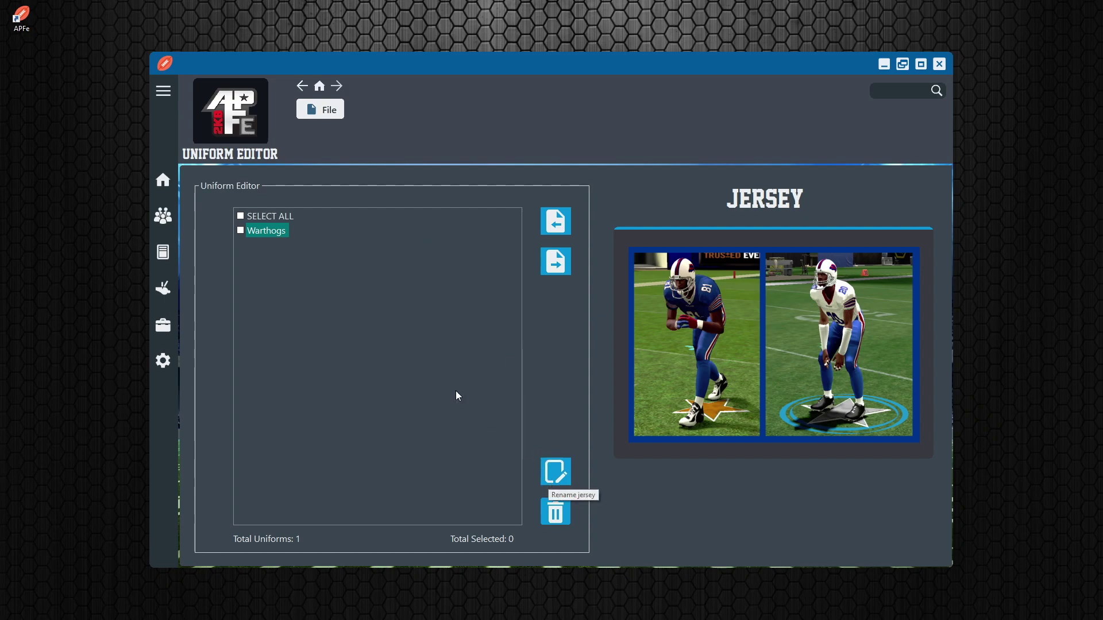
pyautogui.click(240, 231)
pyautogui.click(564, 474)
pyautogui.click(663, 344)
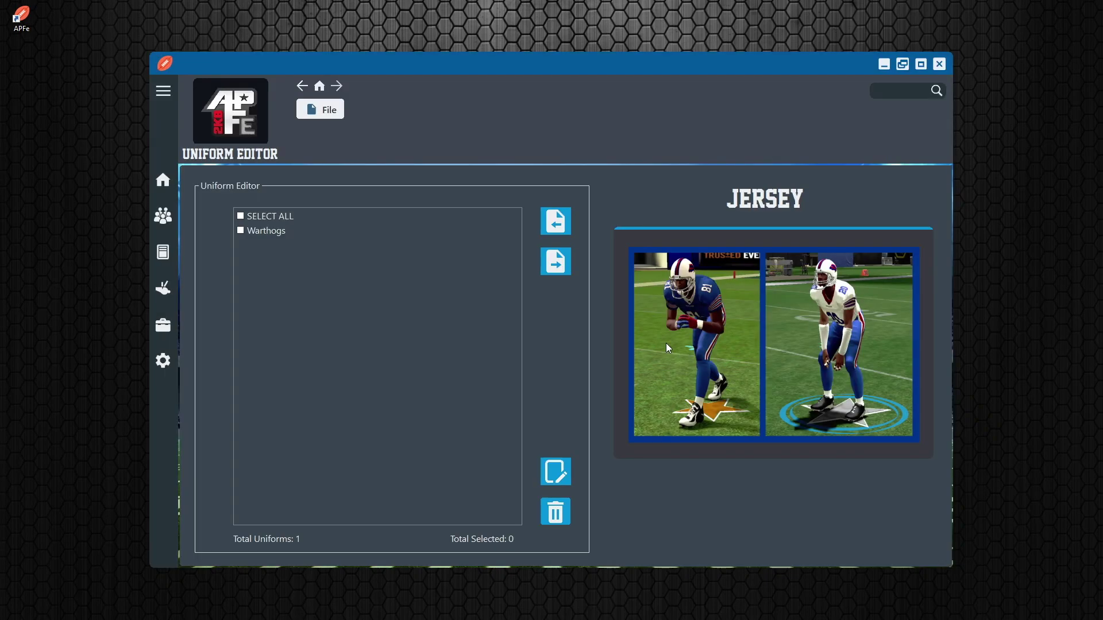
# - Rename the Warthogs uniform to Buffalo Bills and upload 49ers.png as its uniform picture
pyautogui.click(240, 230)
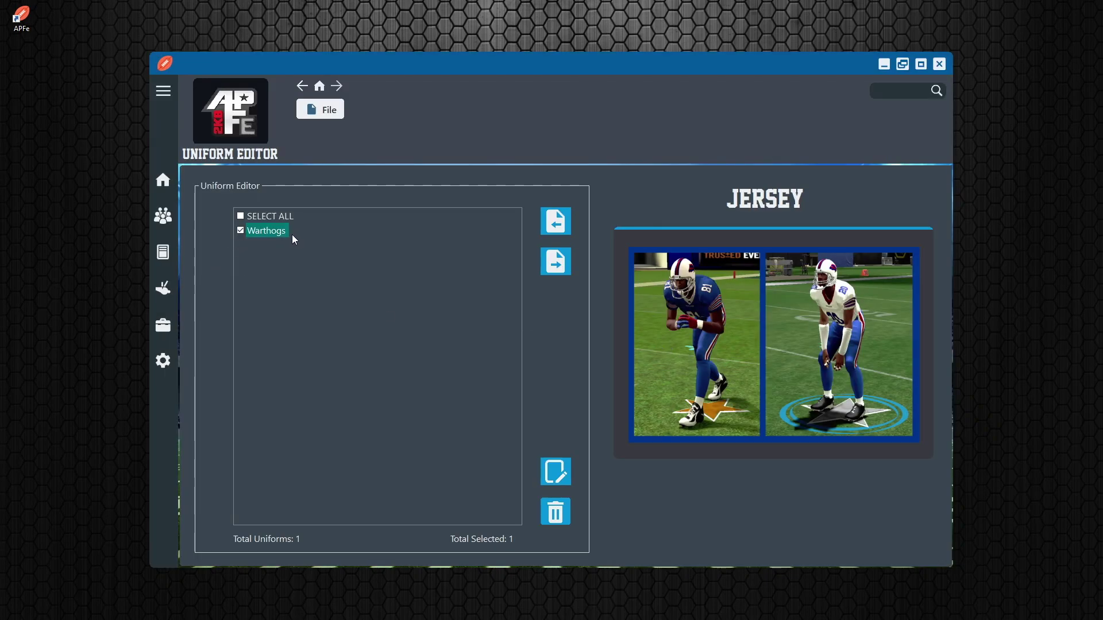
pyautogui.click(555, 471)
pyautogui.doubleClick(516, 313)
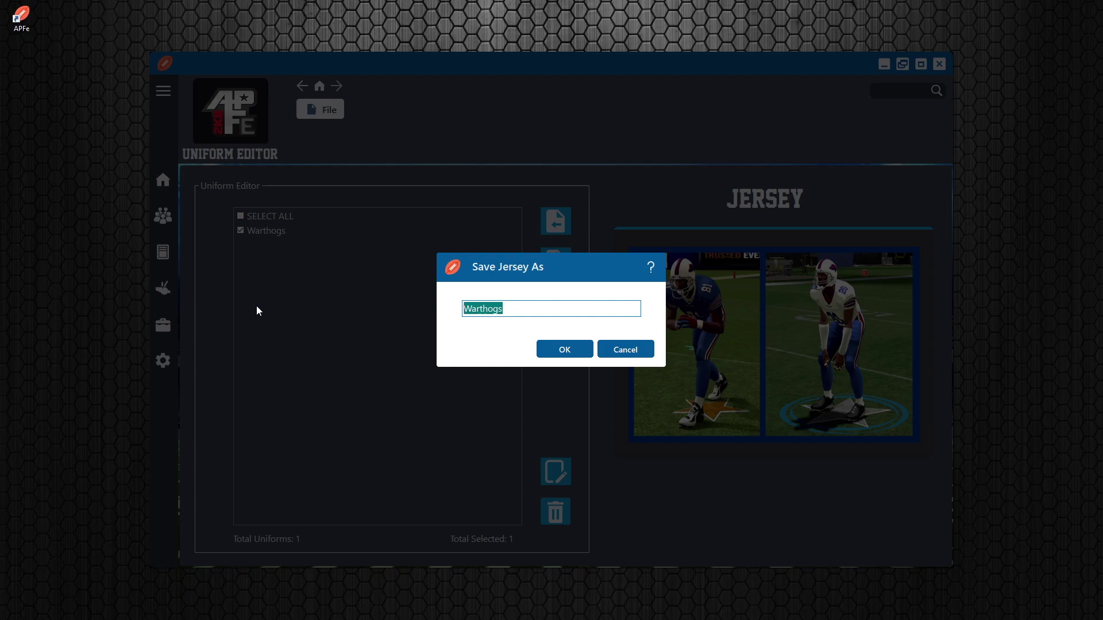
pyautogui.write('Buffalo Bills')
pyautogui.click(563, 351)
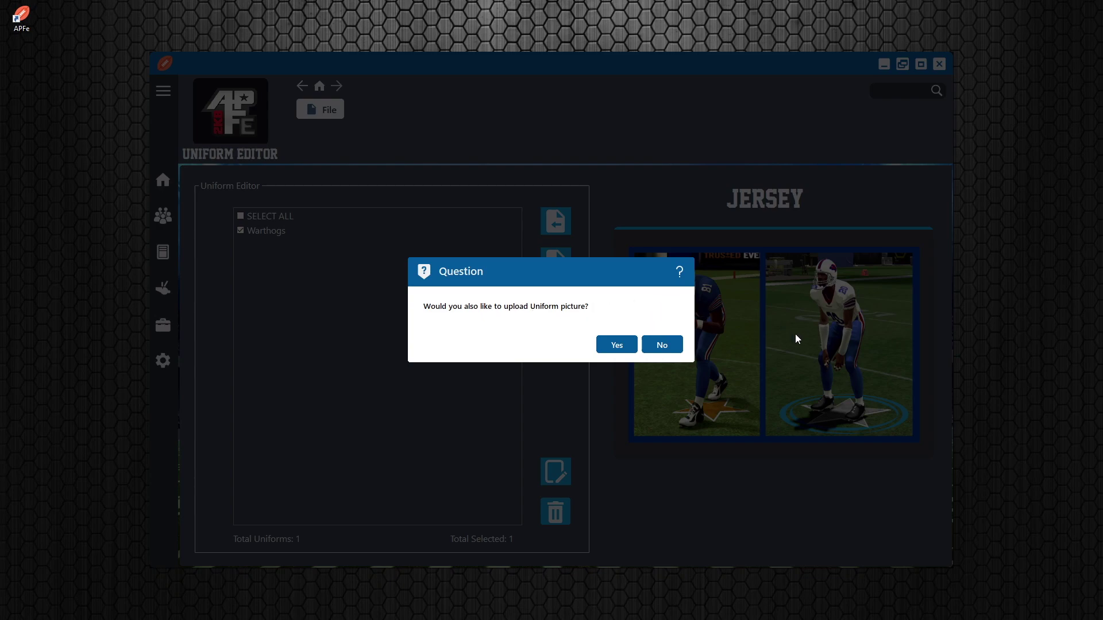
pyautogui.click(616, 345)
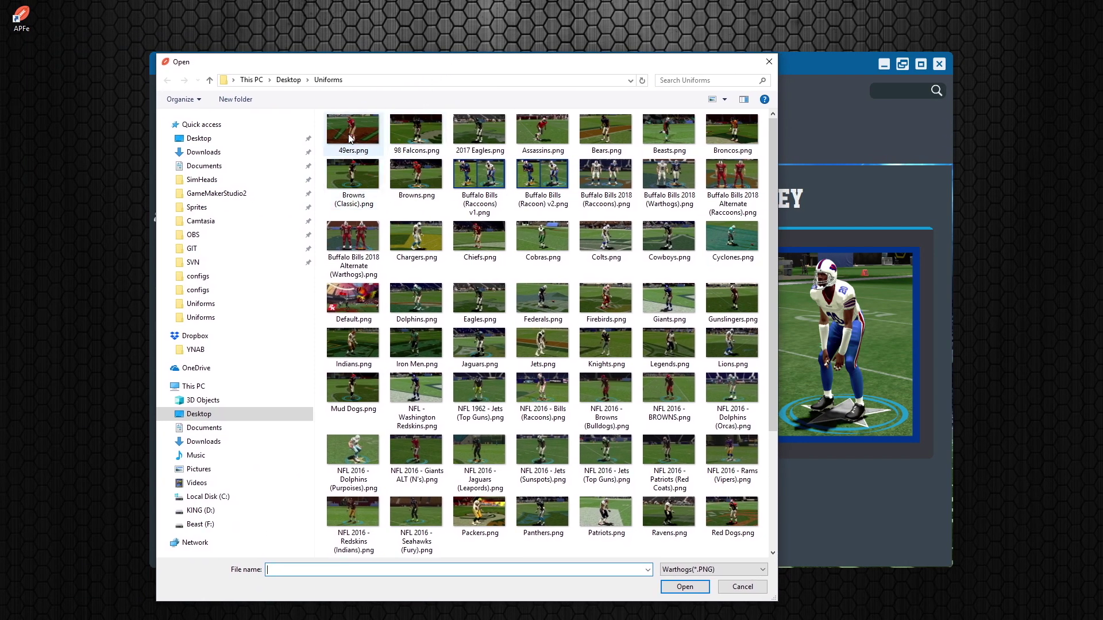
pyautogui.click(347, 132)
pyautogui.doubleClick(347, 132)
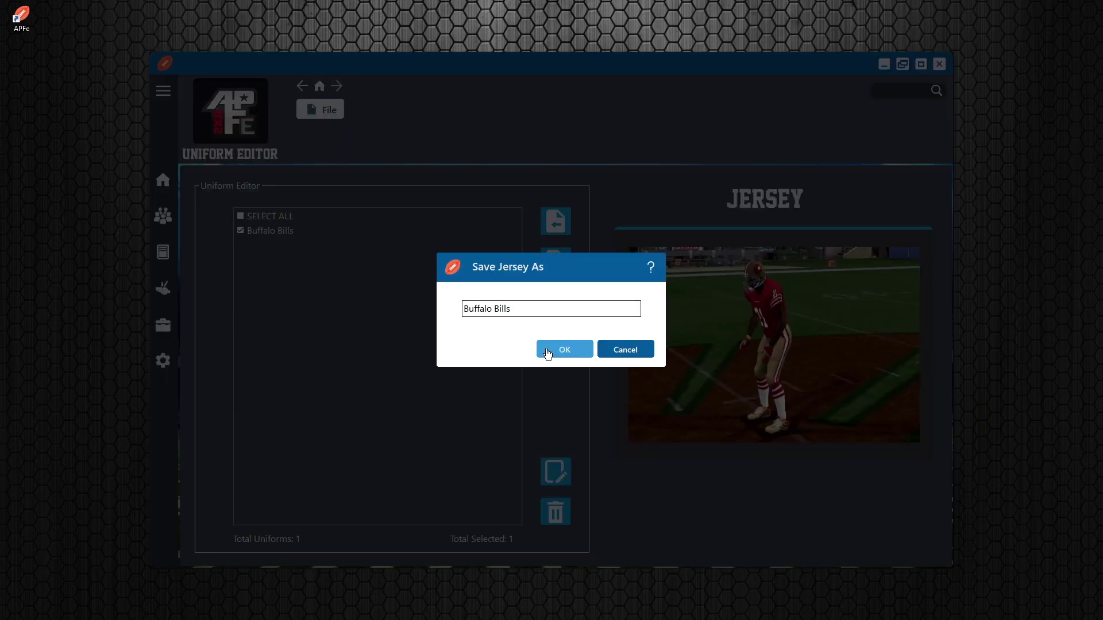
# - Rename the Buffalo Bills uniform to Buffalo Bills 2018 and upload Buffalo Bills (Raccoons) v1.png as its picture
pyautogui.click(547, 352)
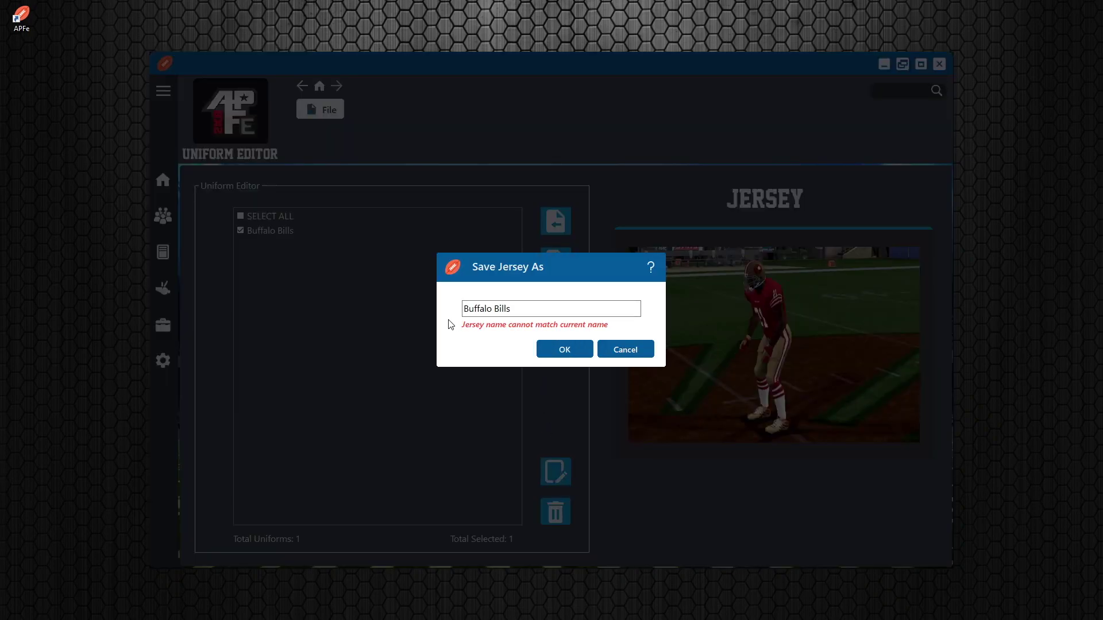
pyautogui.click(519, 306)
pyautogui.write('2018')
pyautogui.click(562, 355)
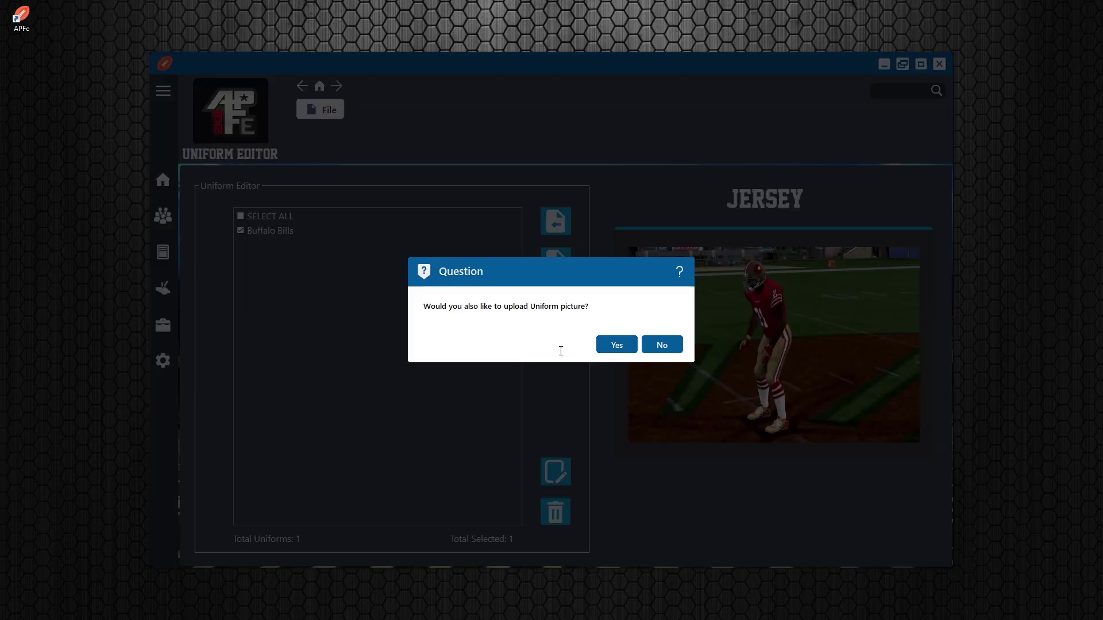
pyautogui.click(608, 349)
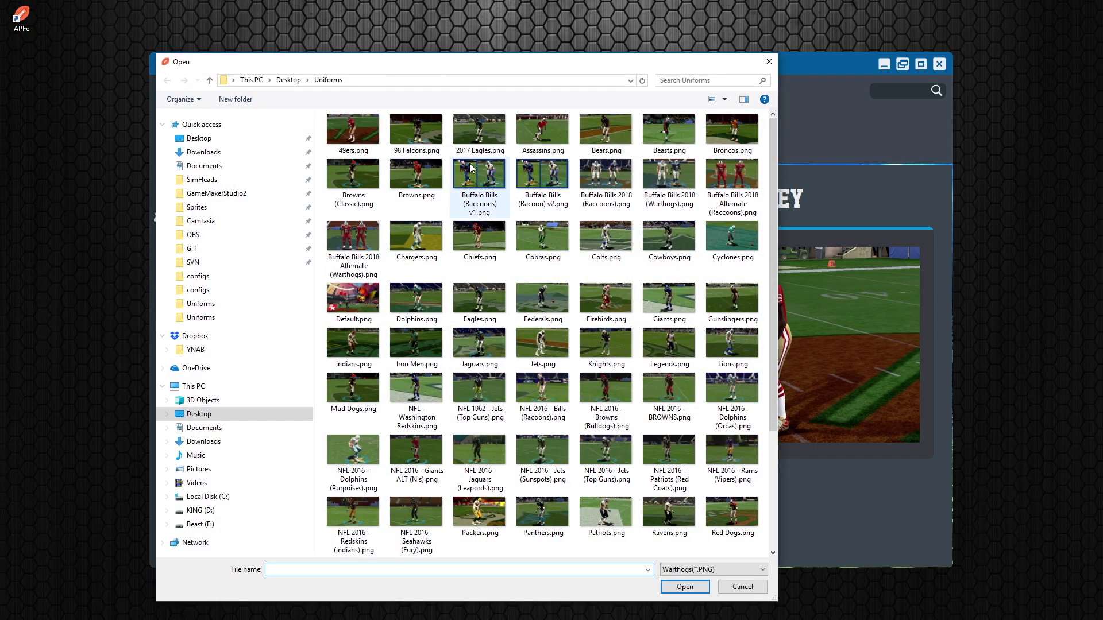
pyautogui.doubleClick(479, 178)
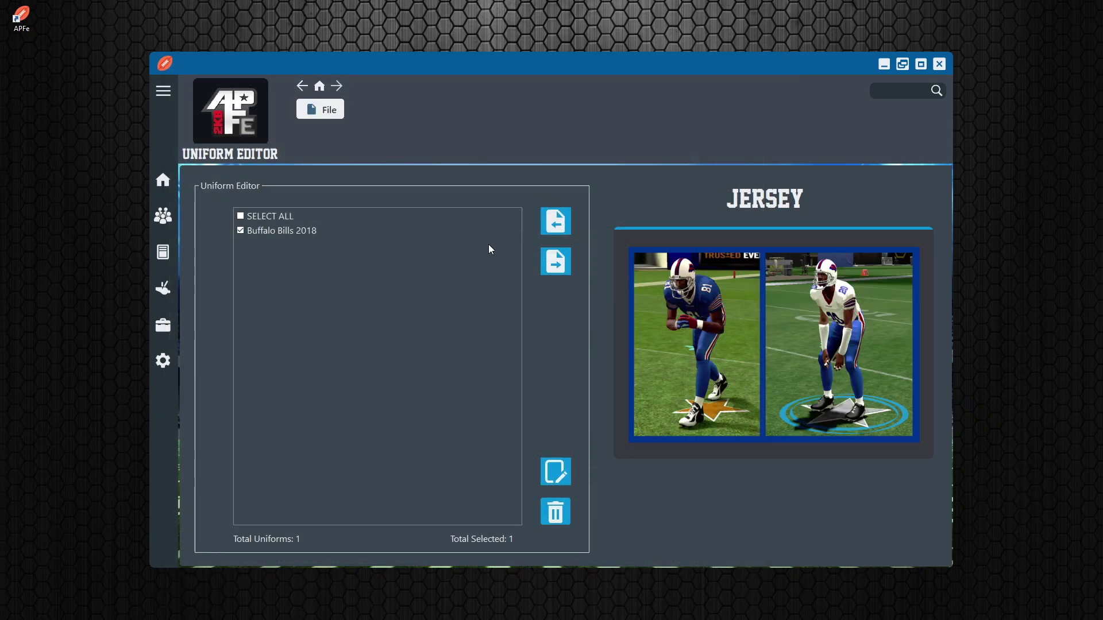
# - Rename the Buffalo Bills 2018 uniform back to Buffalo Bills without uploading a uniform picture
pyautogui.click(281, 231)
pyautogui.click(563, 472)
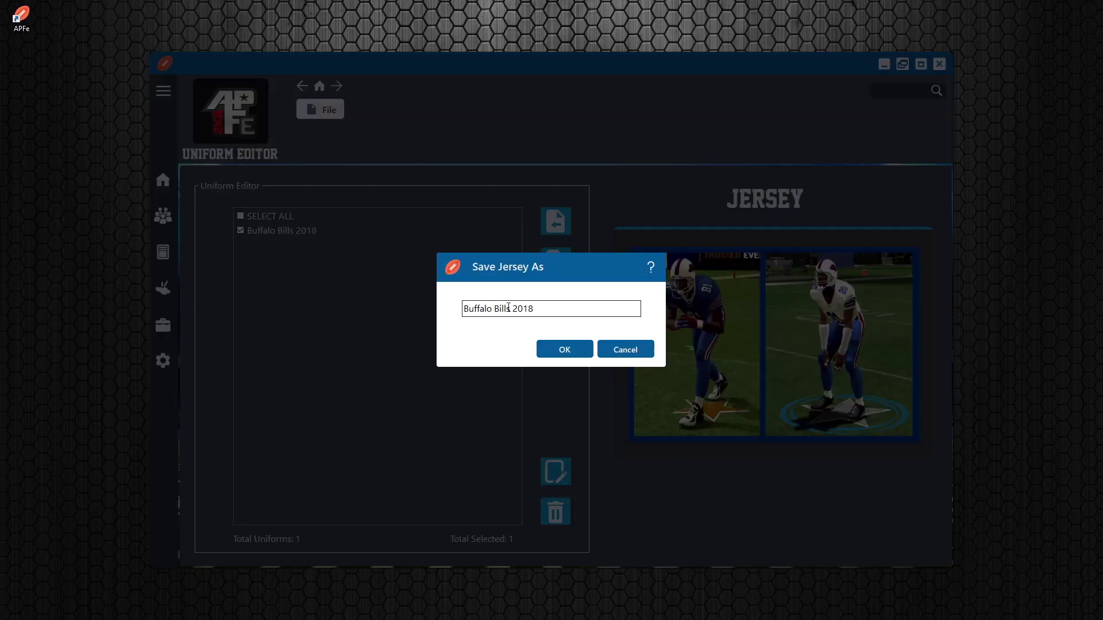
pyautogui.moveTo(509, 308); pyautogui.dragTo(611, 303)
pyautogui.press('BackSpace')
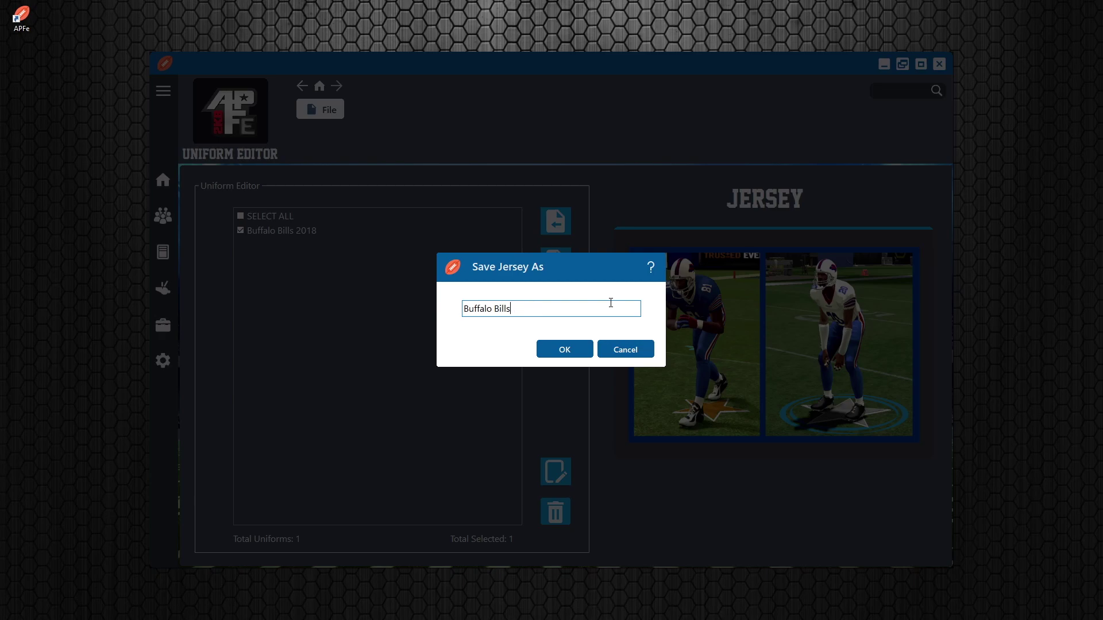
pyautogui.click(561, 349)
pyautogui.click(660, 347)
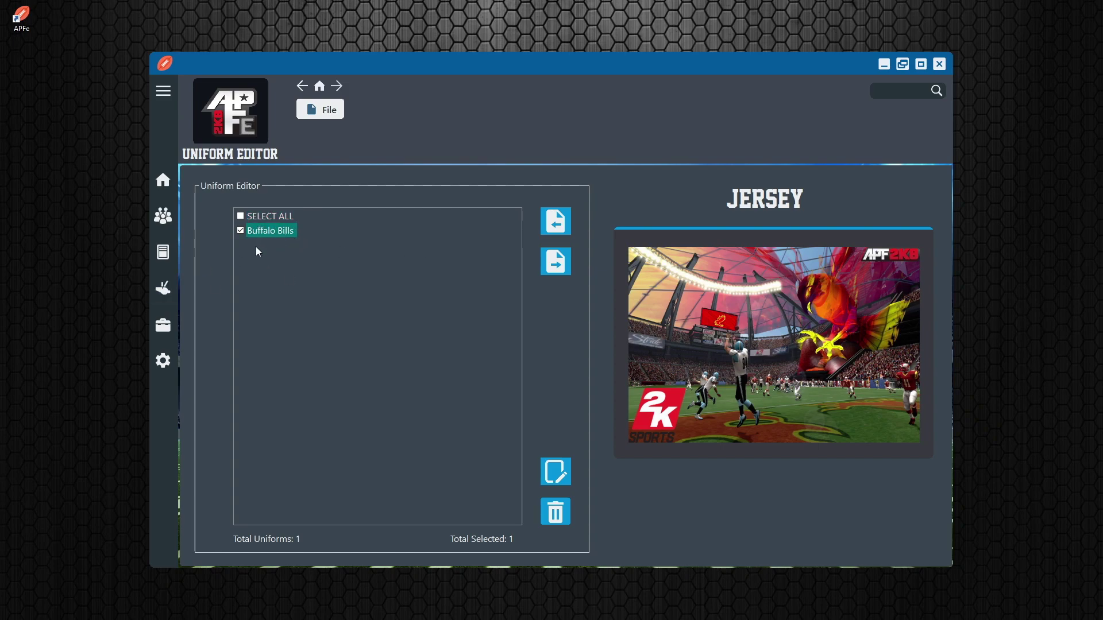
# - Rename the Buffalo Bills uniform to Buffalo Bills 2018 and upload Buffalo Bills (Racoon) v2.png as its picture
pyautogui.click(567, 472)
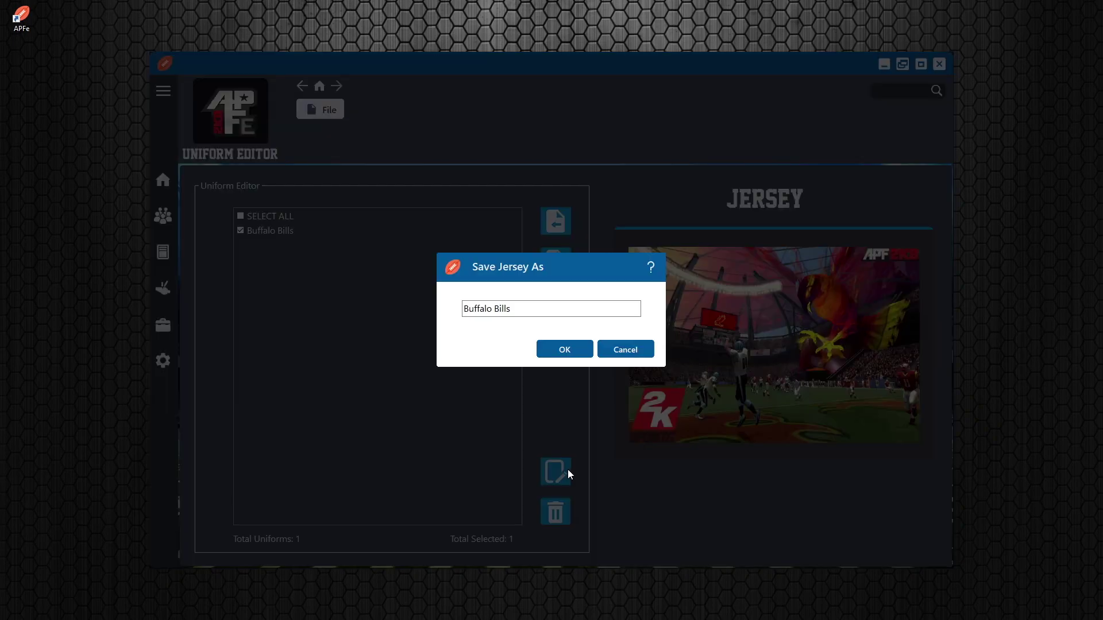
pyautogui.click(515, 311)
pyautogui.write('2019')
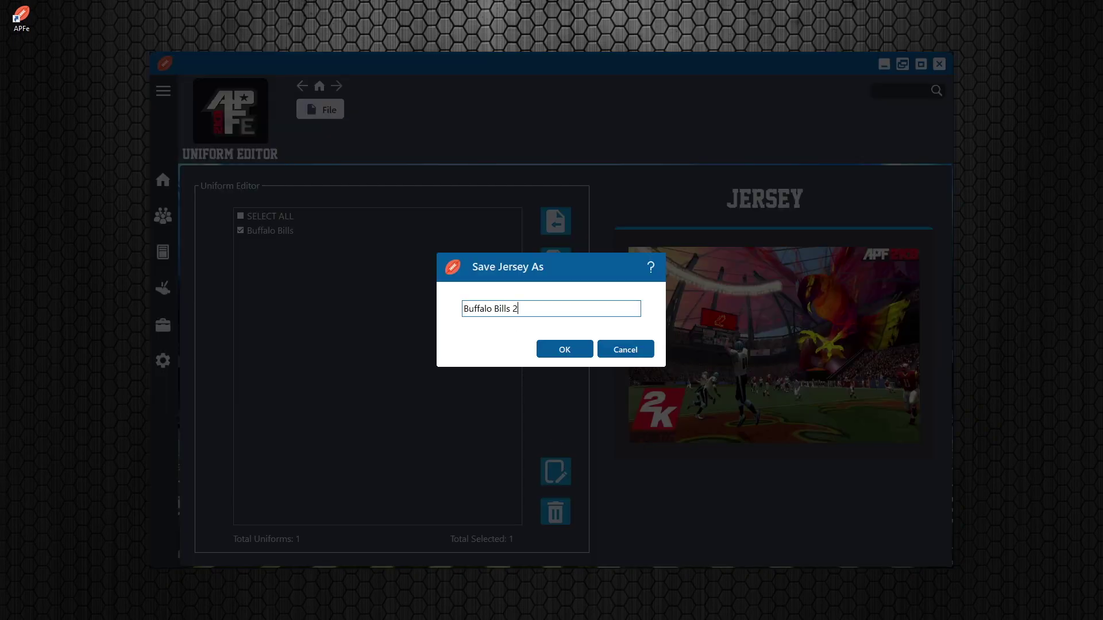
pyautogui.click(562, 347)
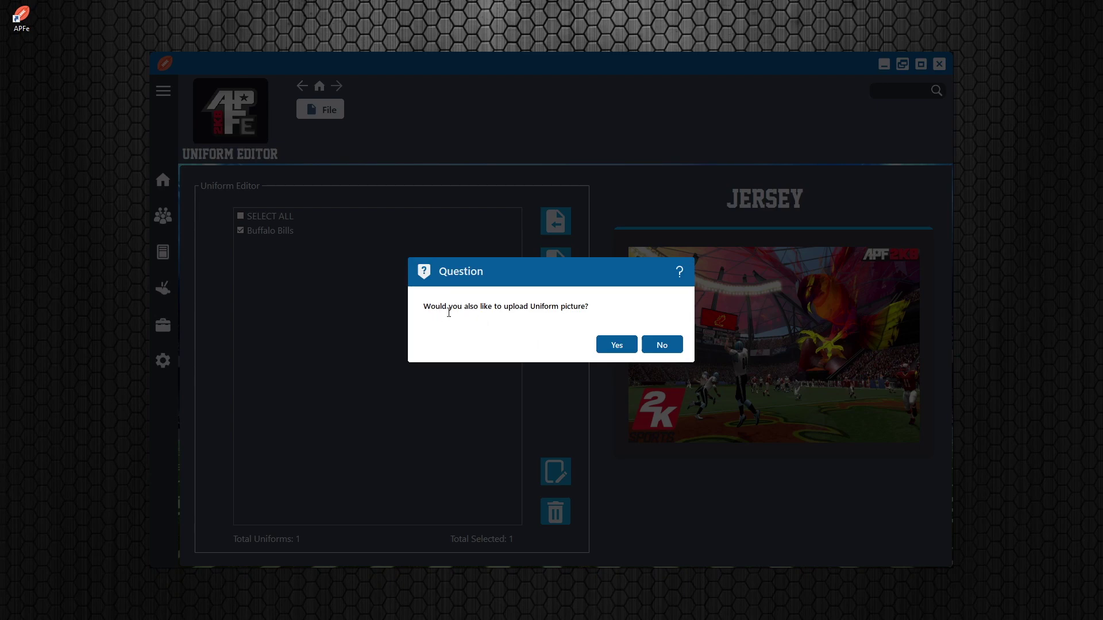
pyautogui.click(615, 345)
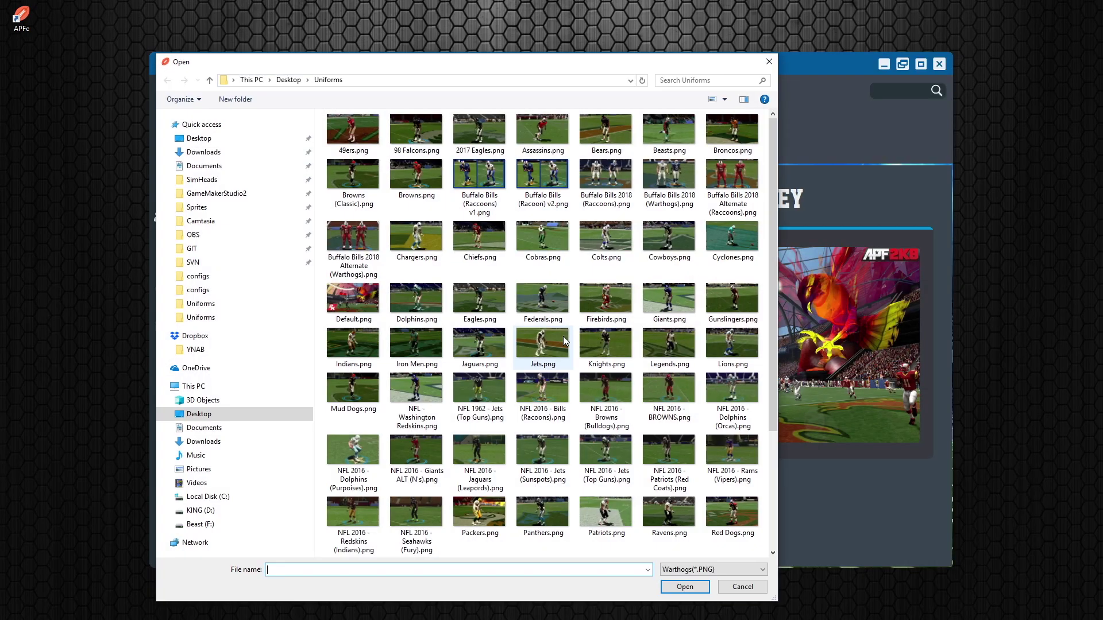
pyautogui.doubleClick(538, 162)
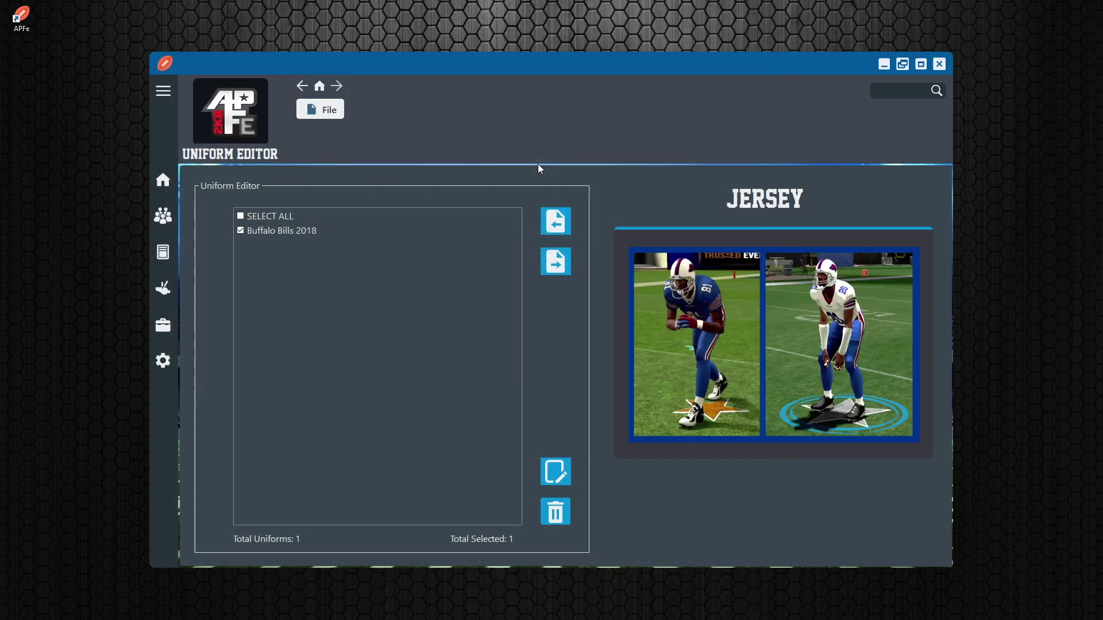
# - Return to the team page and check the Warthogs' list of available uniforms
pyautogui.click(163, 180)
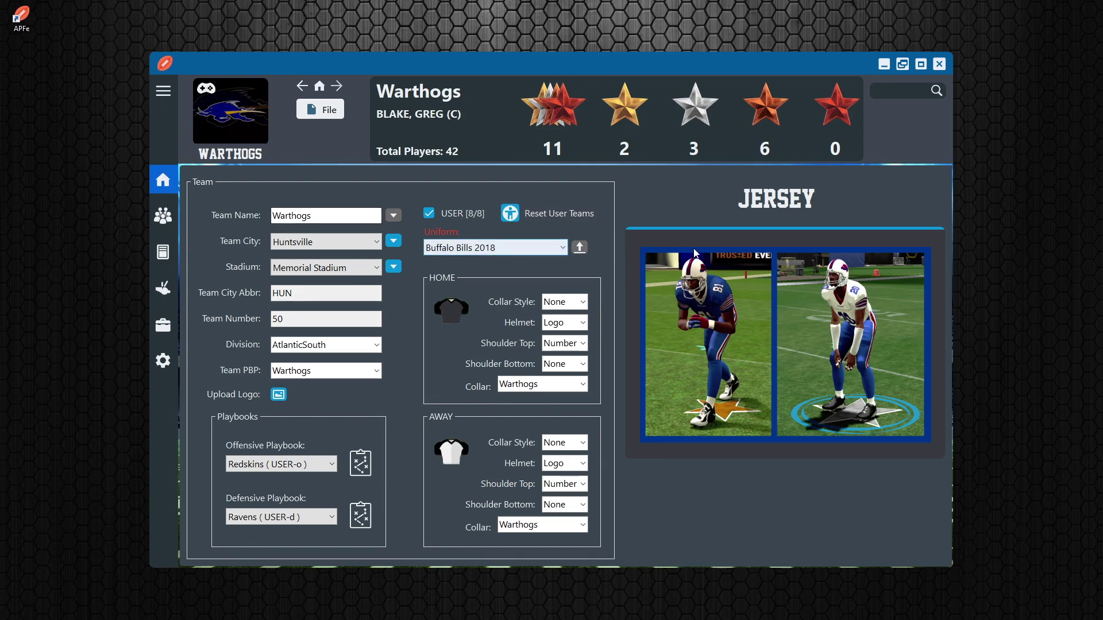
pyautogui.click(562, 247)
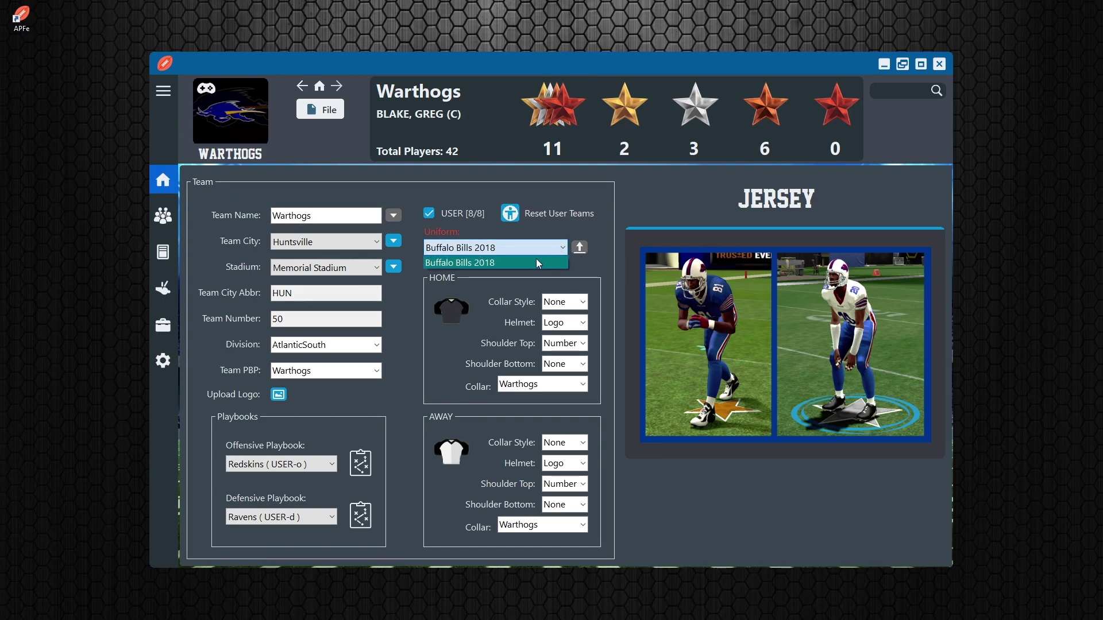
# - Export the Buffalo Bills 2018 uniform from the Uniform Editor to a new desktop folder named Export
pyautogui.click(161, 331)
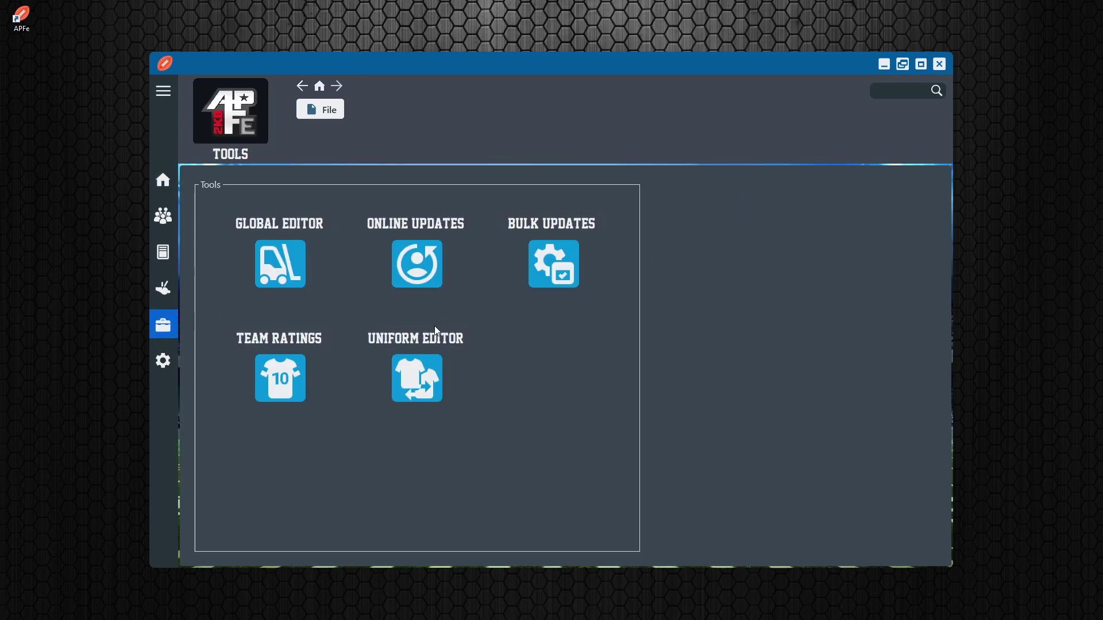
pyautogui.click(425, 382)
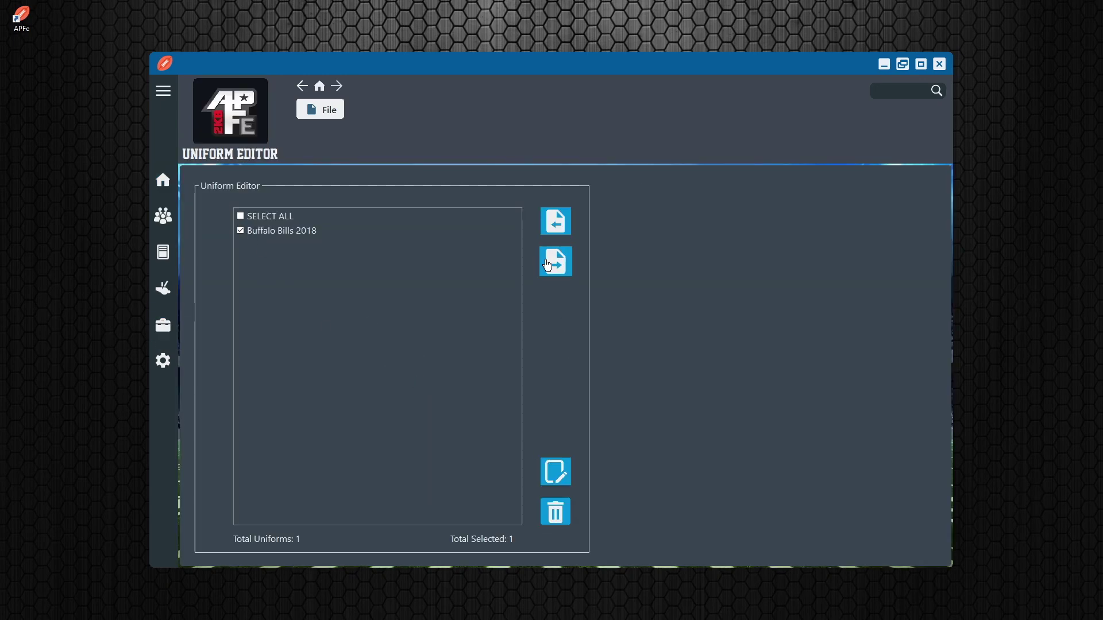
pyautogui.click(559, 267)
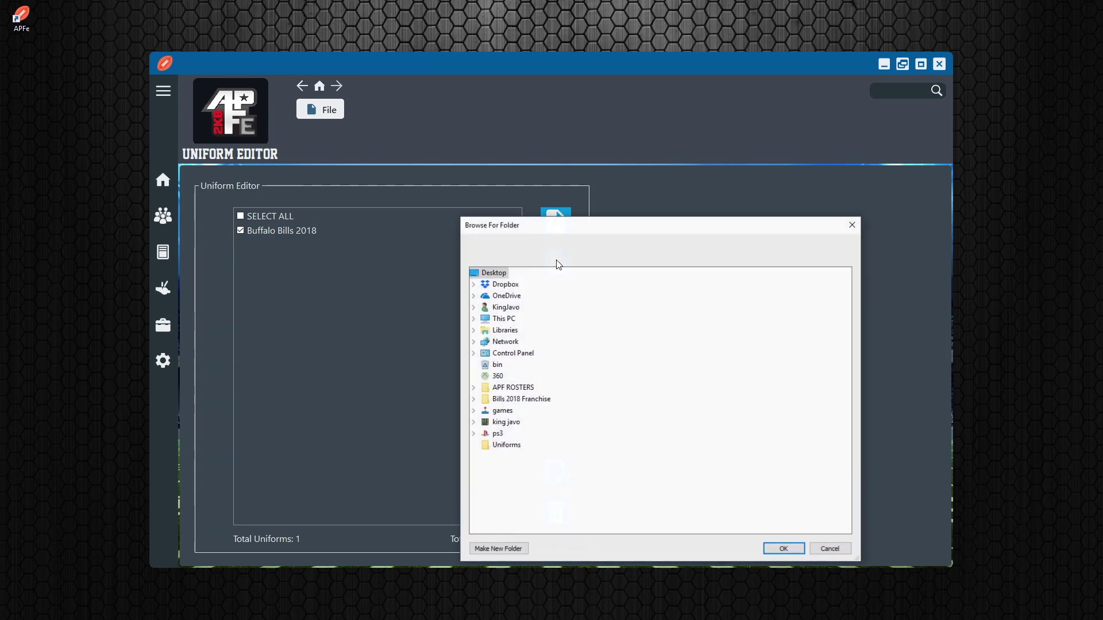
pyautogui.click(508, 549)
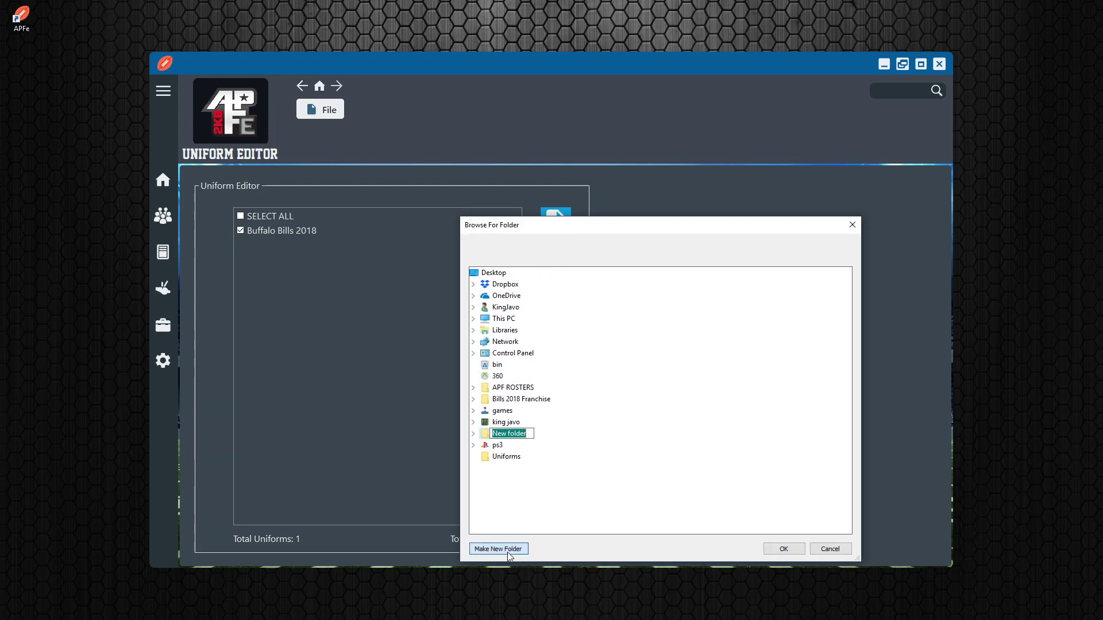
pyautogui.write('New folder')
pyautogui.press('Return')
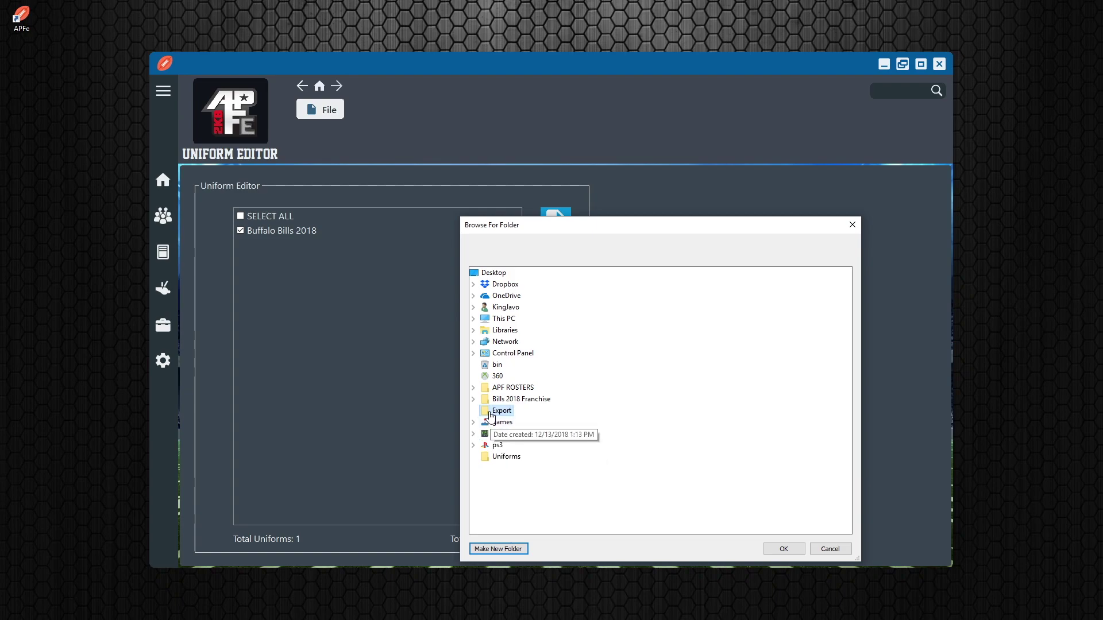
pyautogui.click(787, 546)
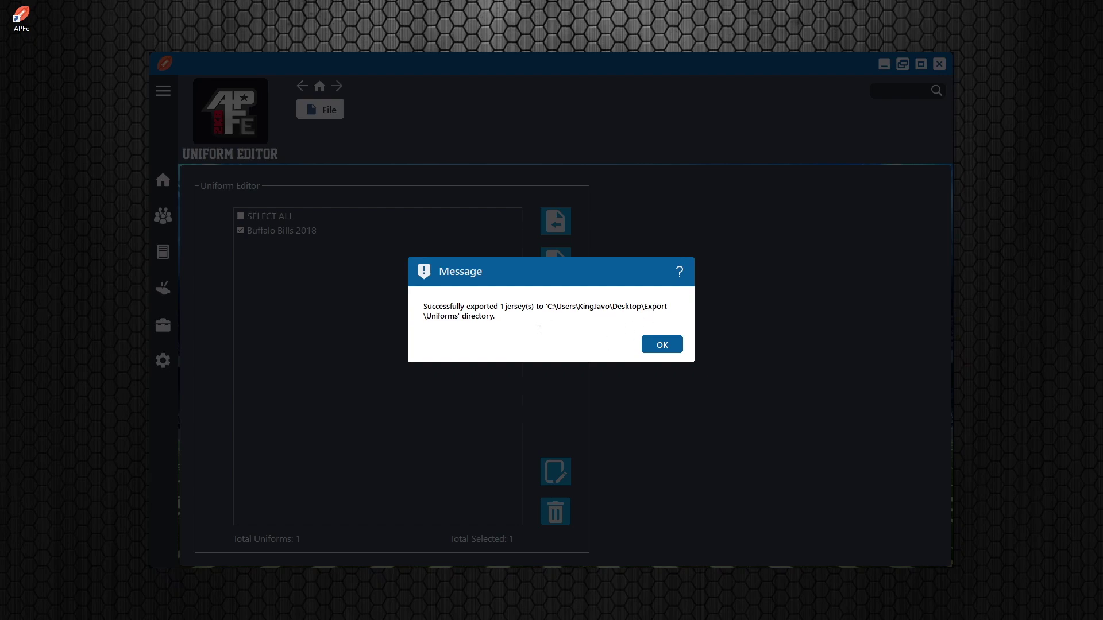
pyautogui.click(654, 346)
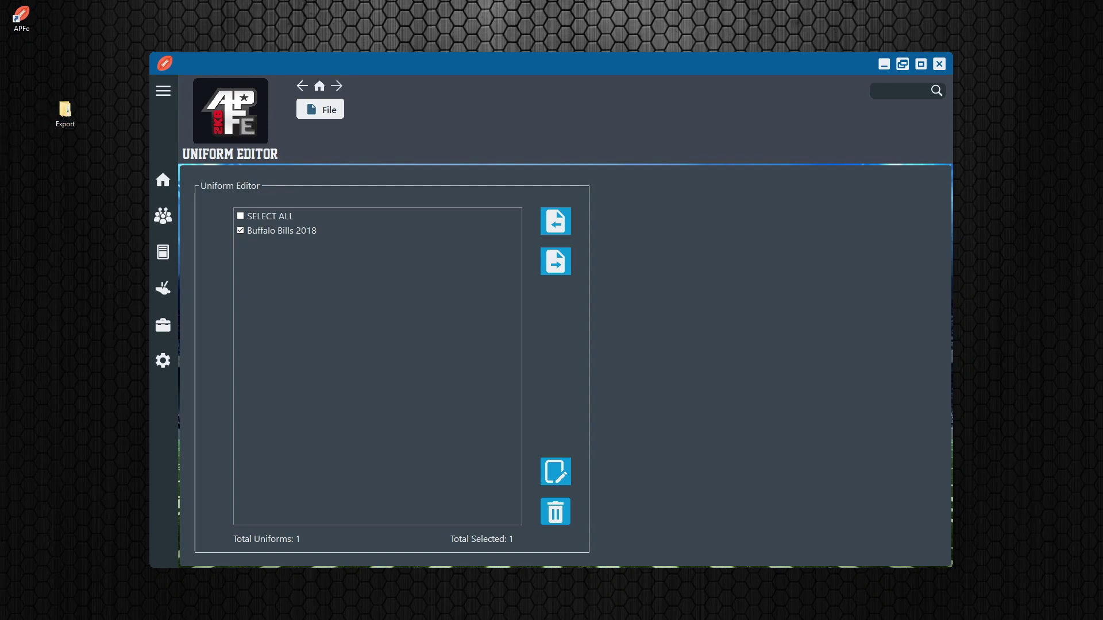
# - Open the Uniforms subfolder of the desktop Export folder and examine the exported files
pyautogui.doubleClick(65, 110)
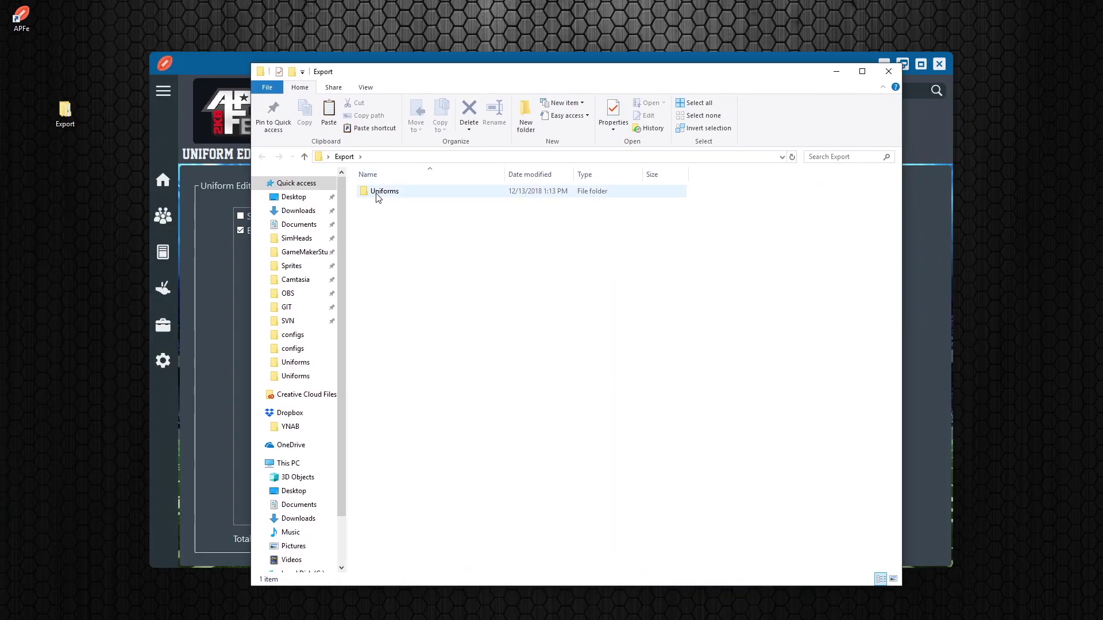
pyautogui.click(379, 191)
pyautogui.doubleClick(389, 191)
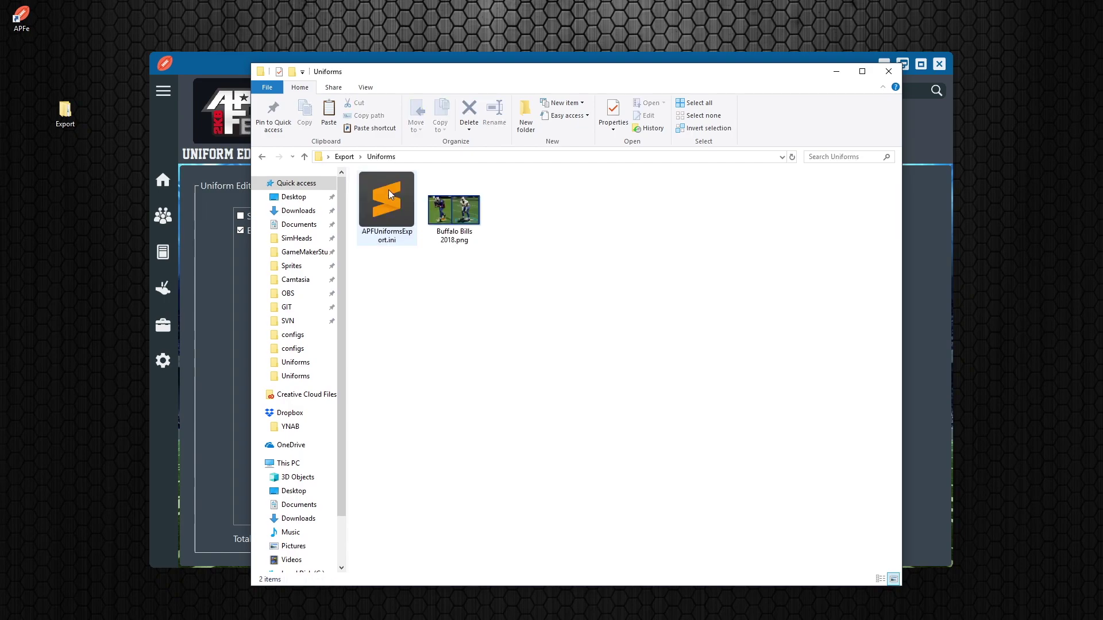
pyautogui.click(381, 211)
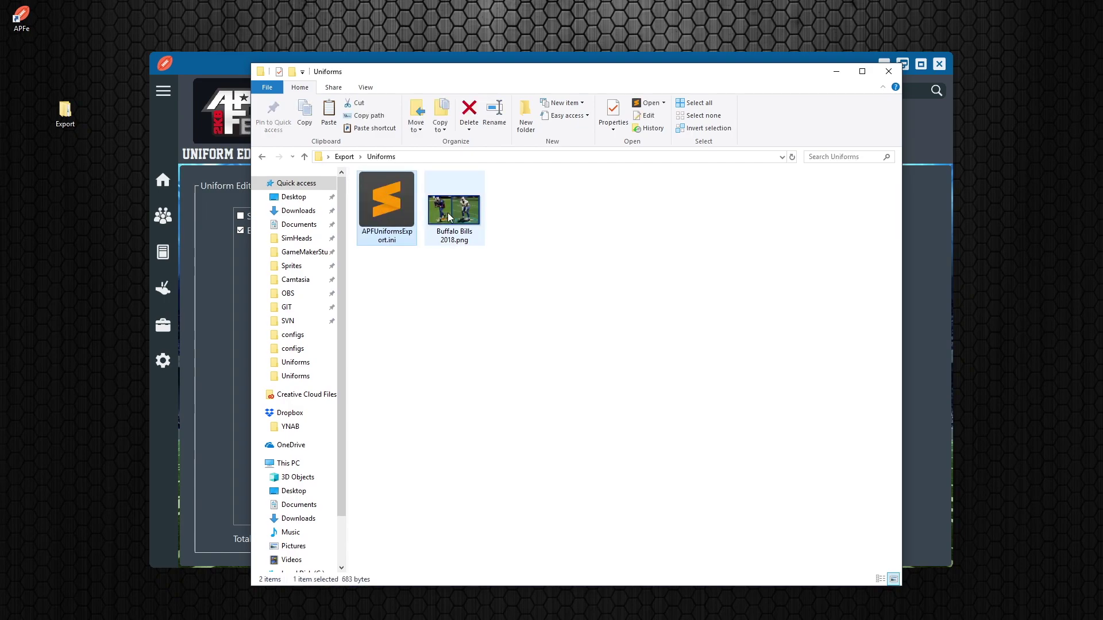
pyautogui.click(448, 213)
# - Inspect the contents of APFUniformsExport.ini and the exported Buffalo Bills 2018 picture file, and close the folder
pyautogui.click(404, 211)
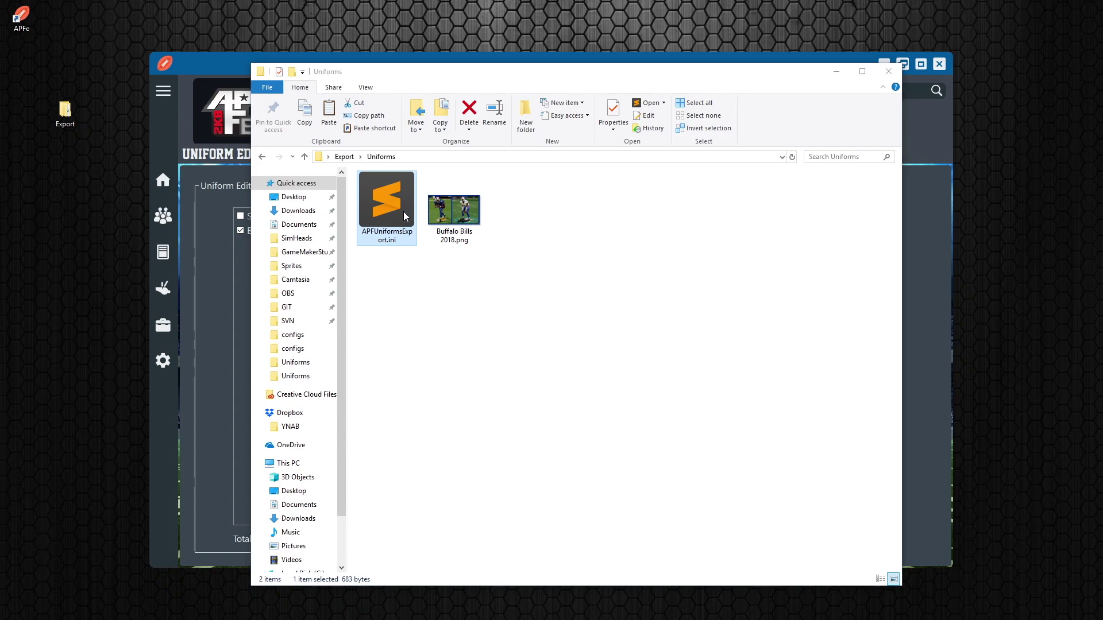
pyautogui.doubleClick(403, 211)
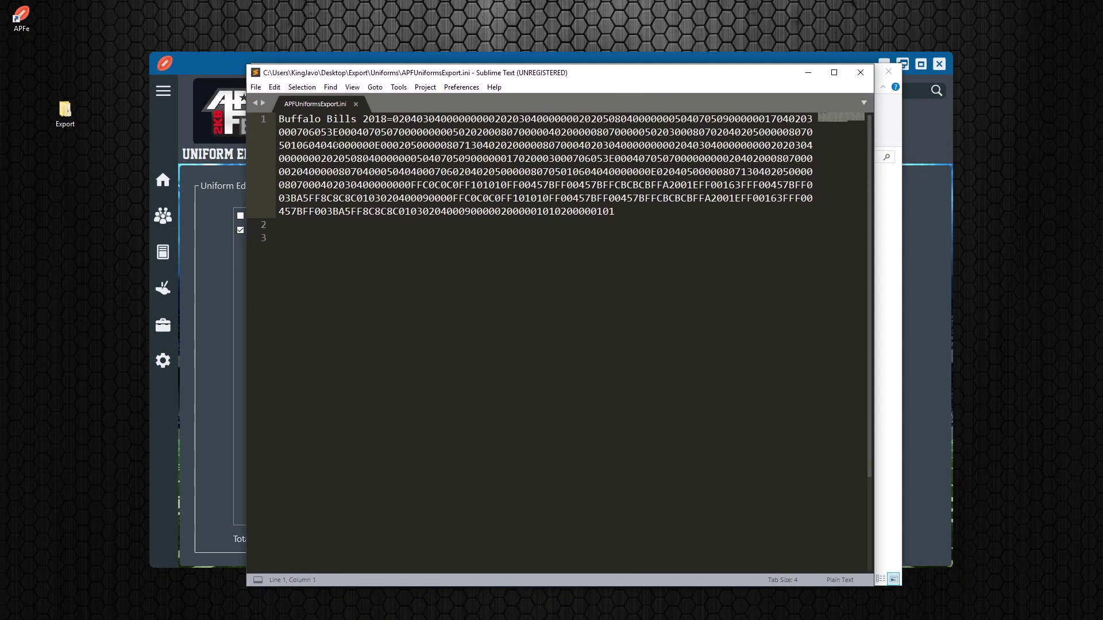
pyautogui.click(860, 72)
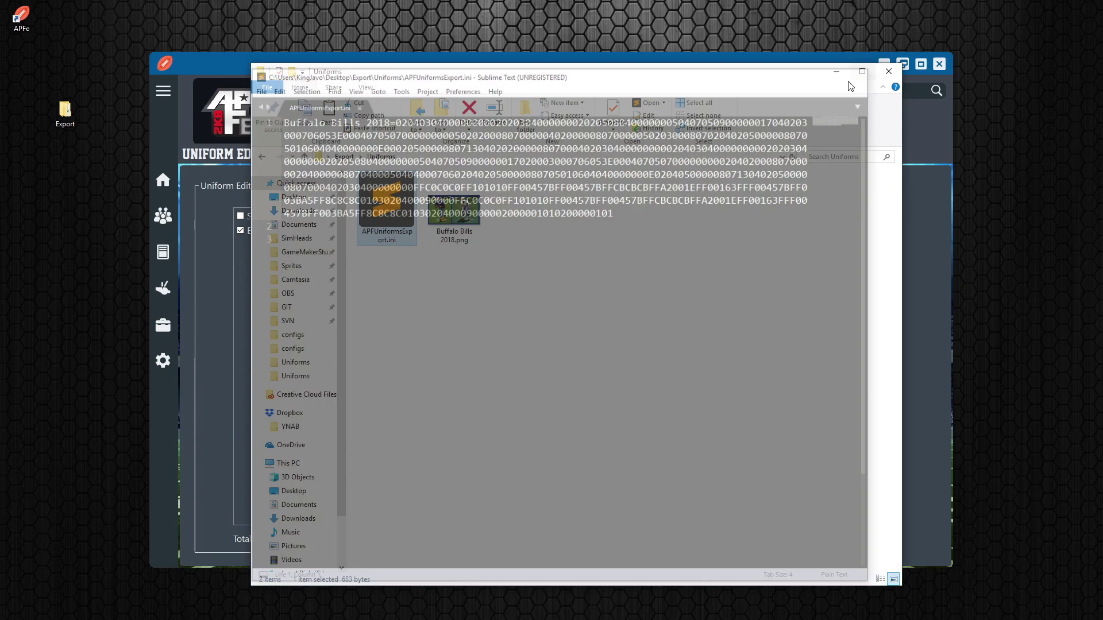
pyautogui.click(443, 210)
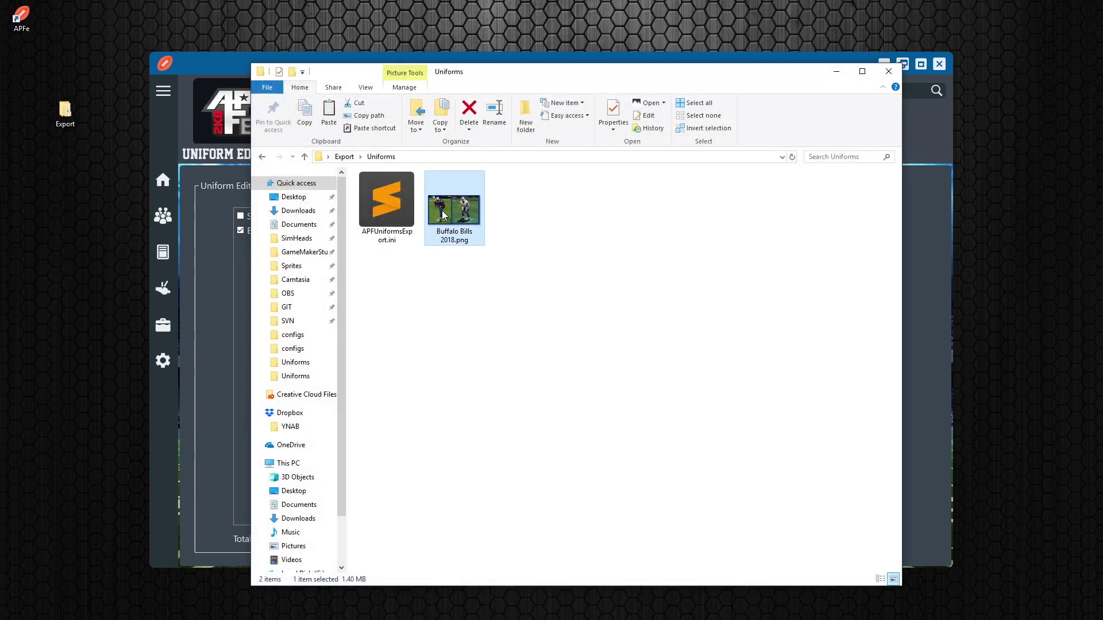
pyautogui.click(887, 70)
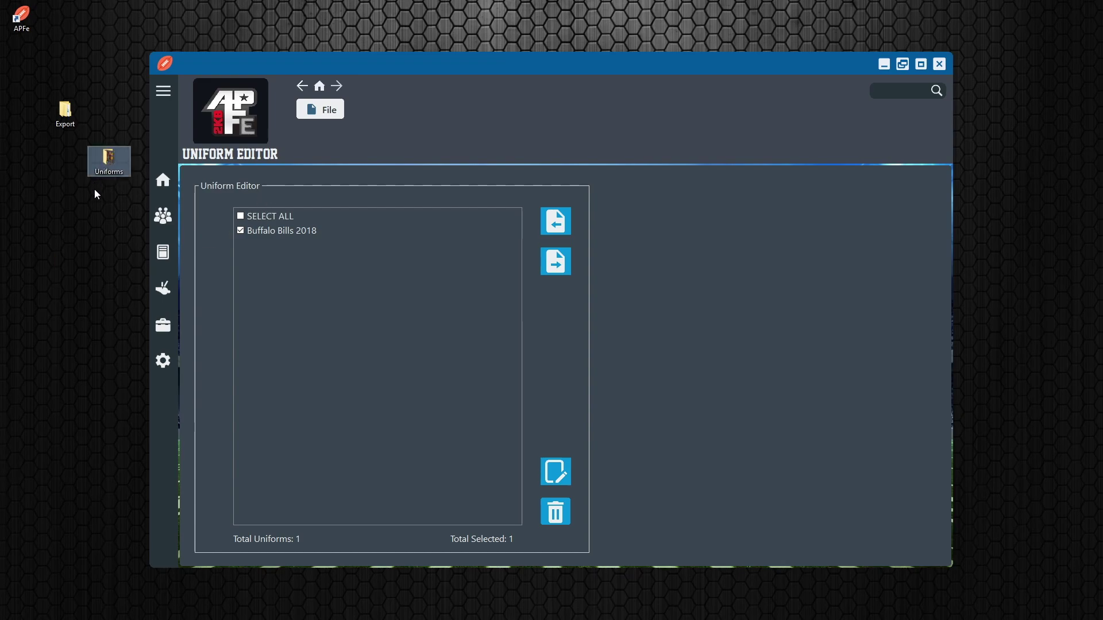
# - Open the desktop Uniforms folder, examine the contents of APFUniformsExport.ini, and close the file and the folder
pyautogui.doubleClick(109, 155)
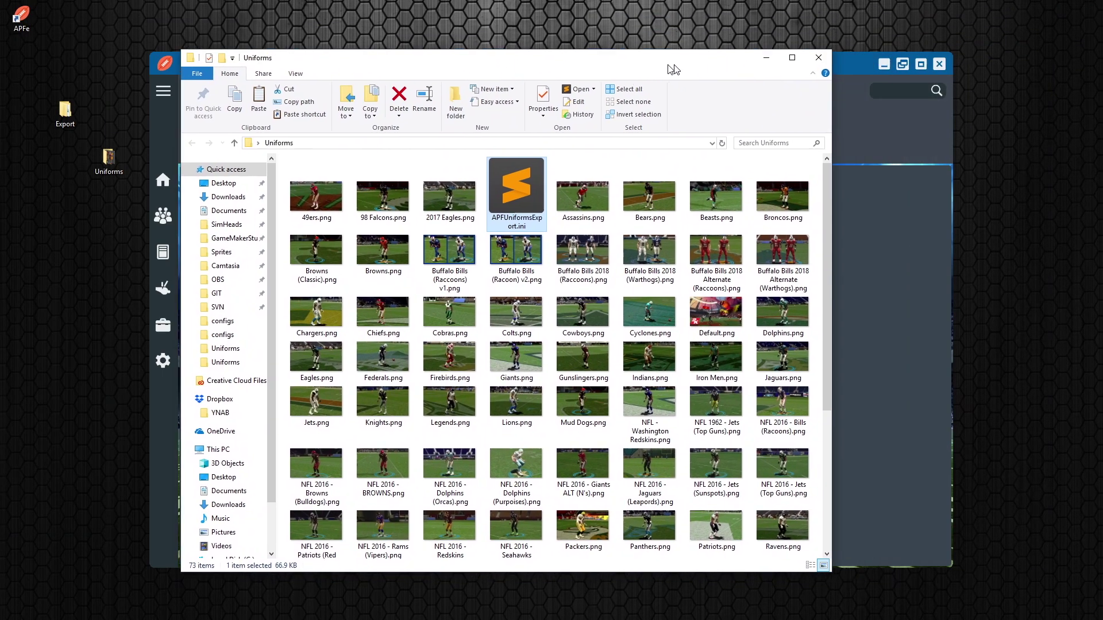
pyautogui.click(508, 210)
pyautogui.doubleClick(508, 209)
pyautogui.scroll(-20, 548, 344)
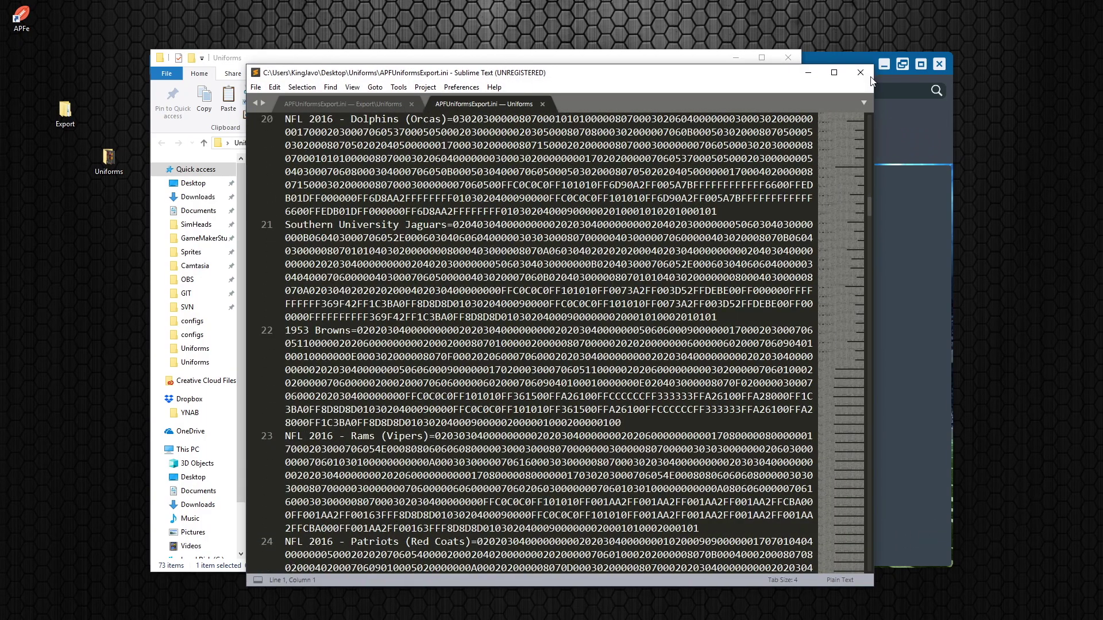
pyautogui.click(853, 72)
pyautogui.click(736, 58)
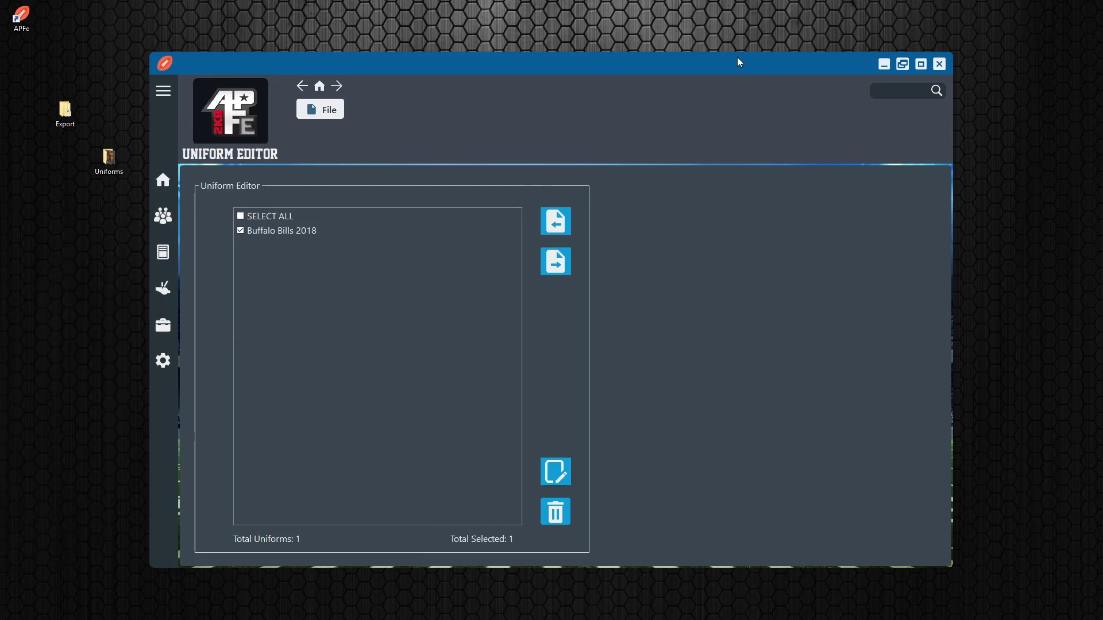
# - Delete the Buffalo Bills 2018 uniform and import the uniforms from APFUniformsExport.ini in the desktop Uniforms folder
pyautogui.click(253, 235)
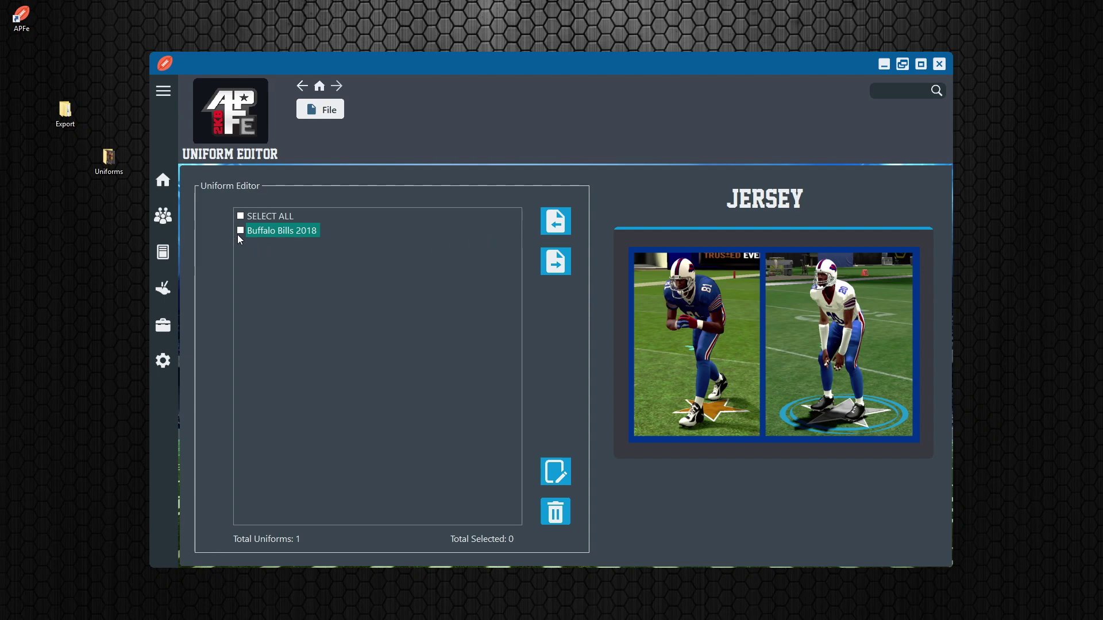
pyautogui.click(555, 512)
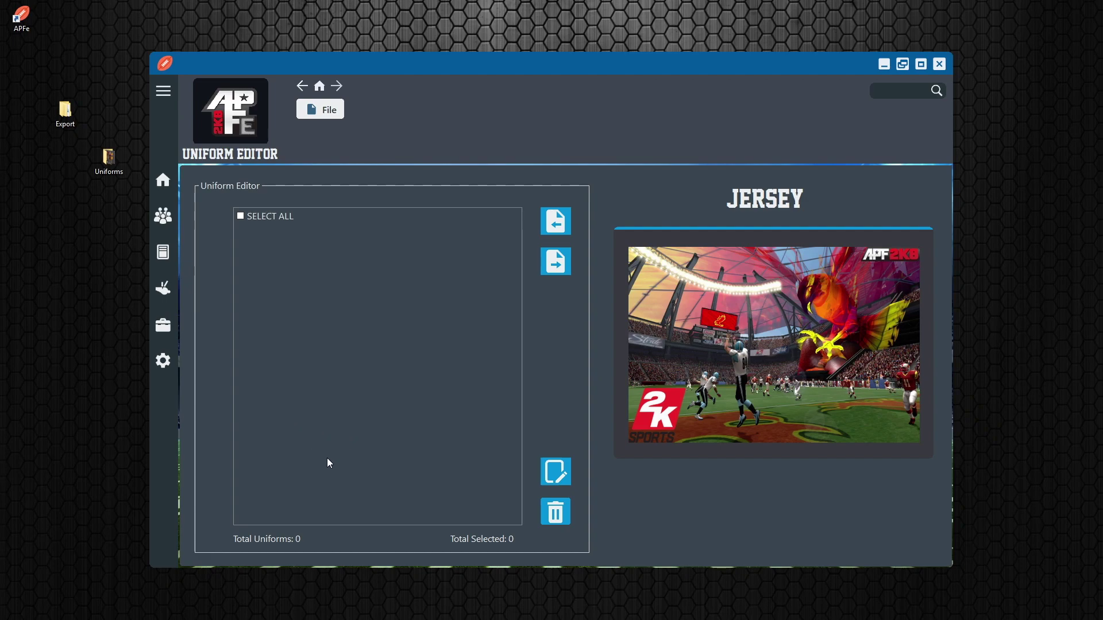
pyautogui.click(555, 221)
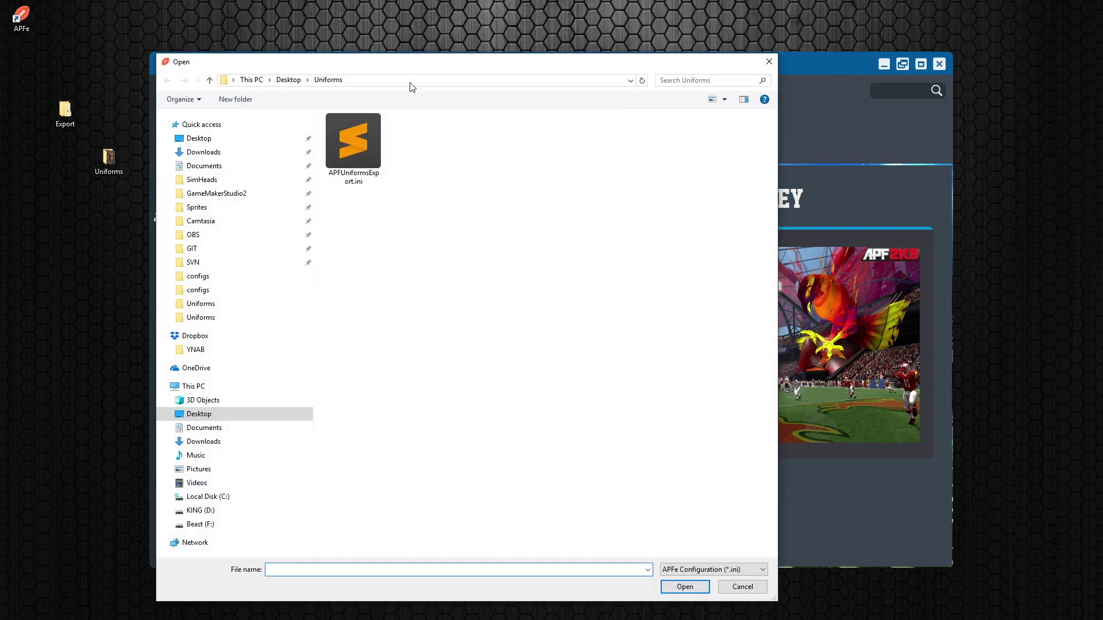
pyautogui.moveTo(405, 67); pyautogui.dragTo(592, 60)
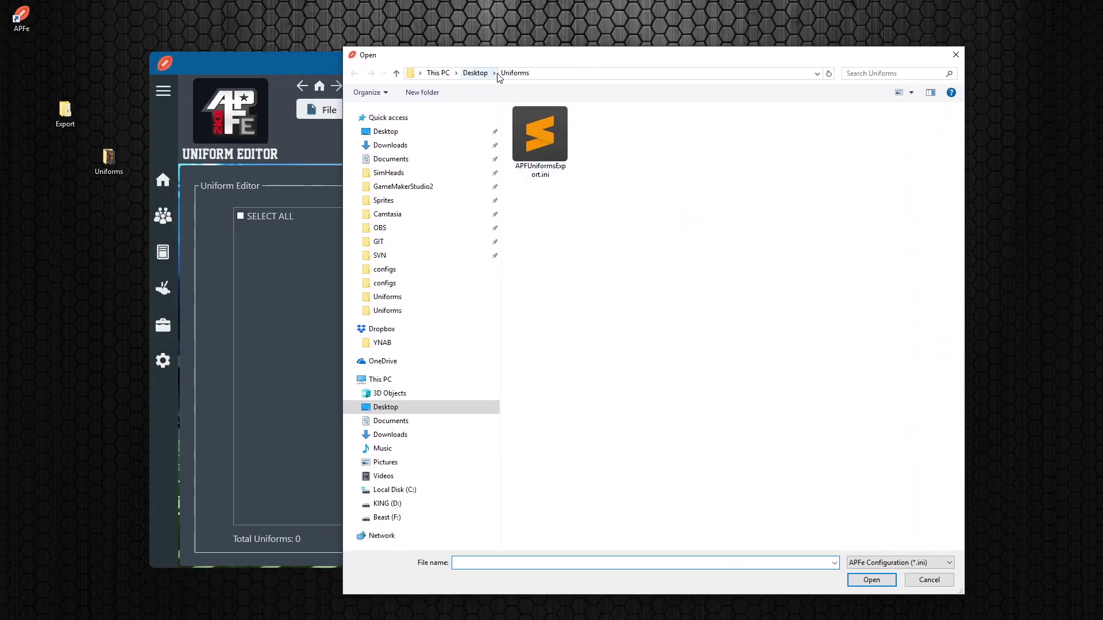
pyautogui.click(536, 140)
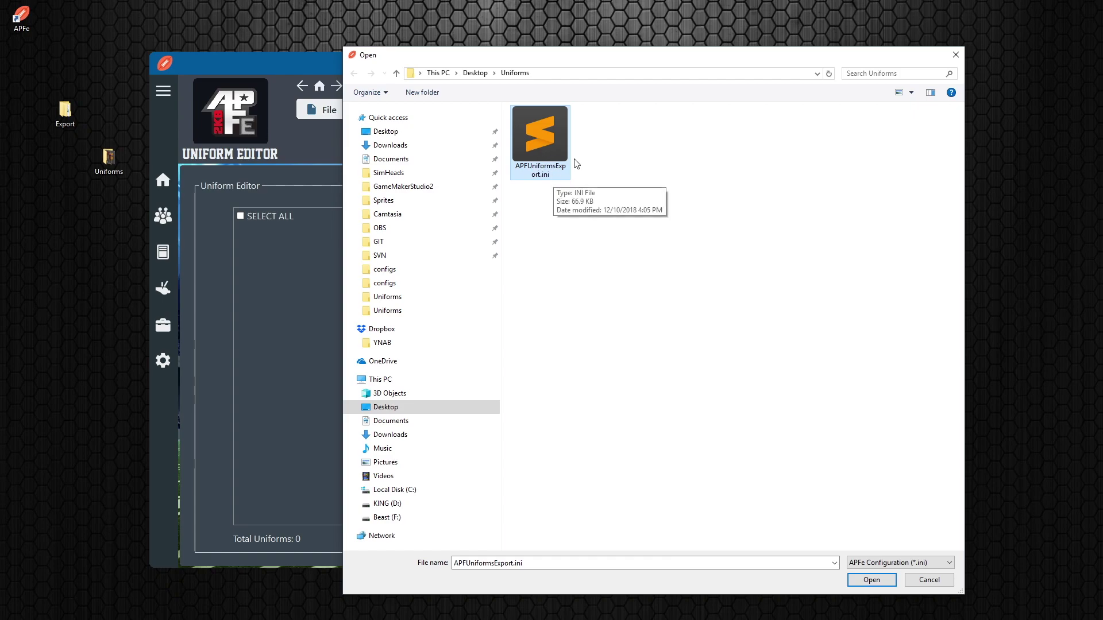
pyautogui.doubleClick(541, 133)
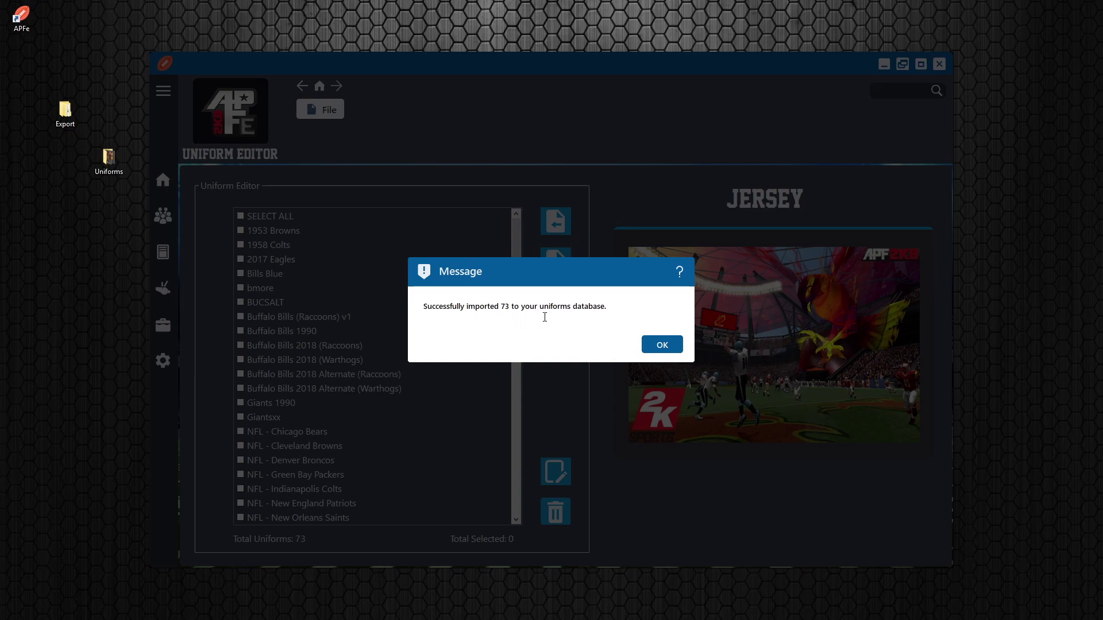
pyautogui.click(661, 344)
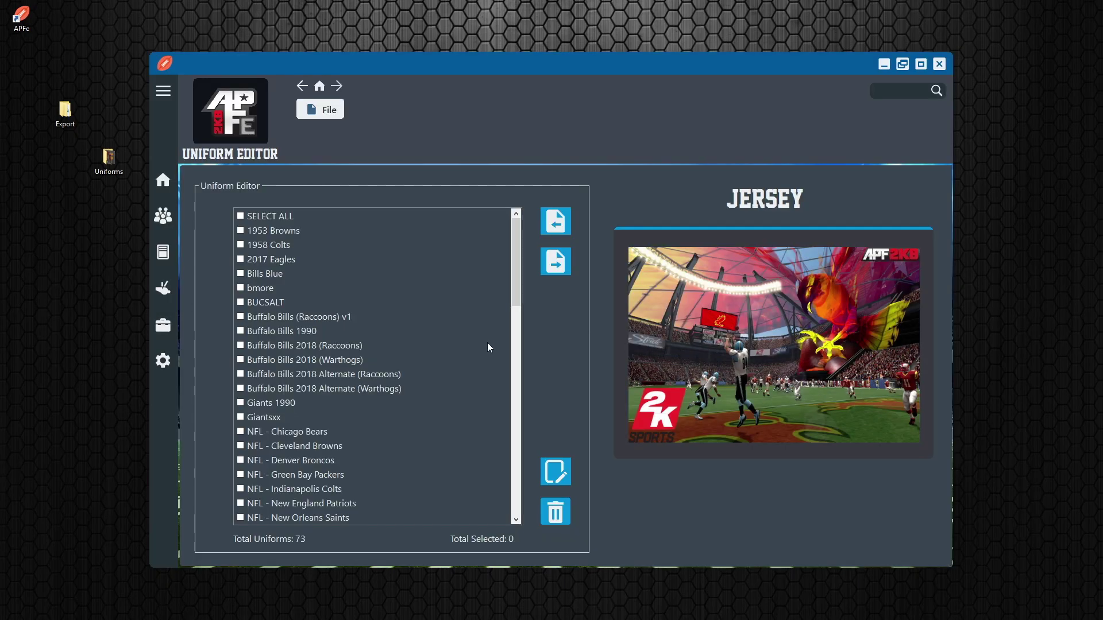
# - Preview the imported uniforms' pictures from 1953 Browns down to Buffalo Bills 2018 Alternate (Raccoons)
pyautogui.click(281, 228)
pyautogui.click(281, 260)
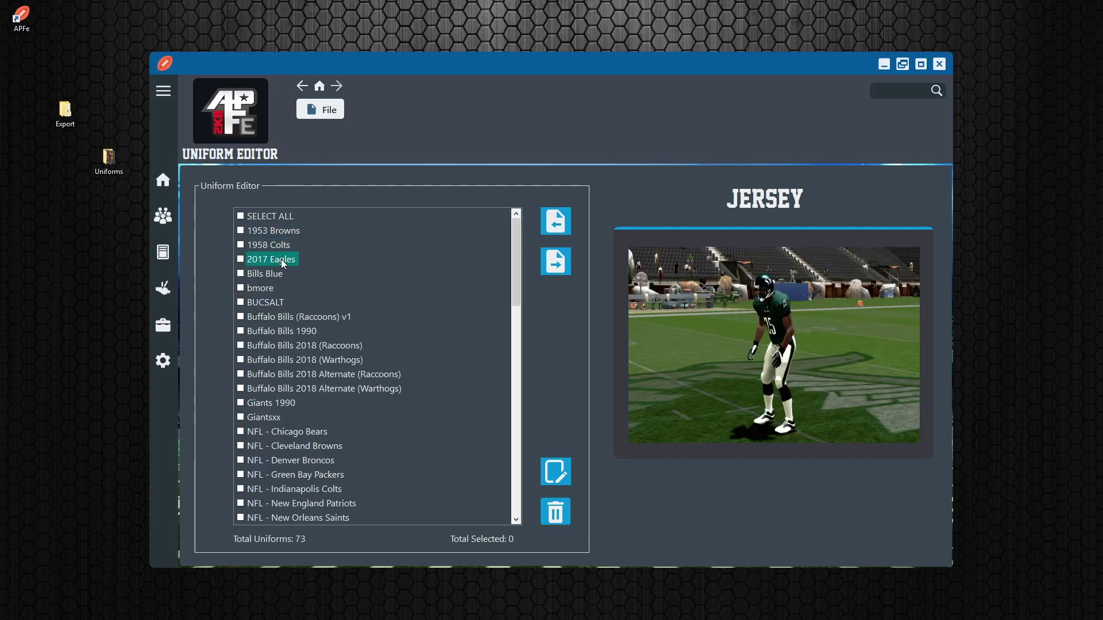
pyautogui.press('Down')
pyautogui.press('Down')
pyautogui.press('Down')
pyautogui.press('Down')
pyautogui.press('Down')
pyautogui.press('Down')
pyautogui.press('Down')
pyautogui.press('Down')
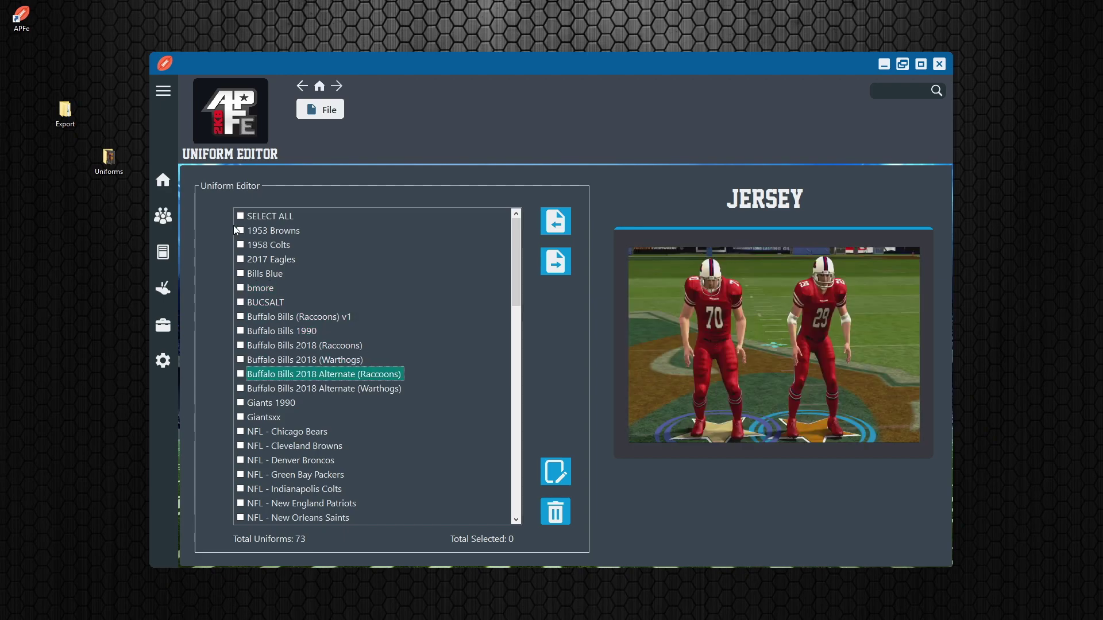
# - Return to the team page and look through the uniforms available for the Warthogs
pyautogui.click(156, 178)
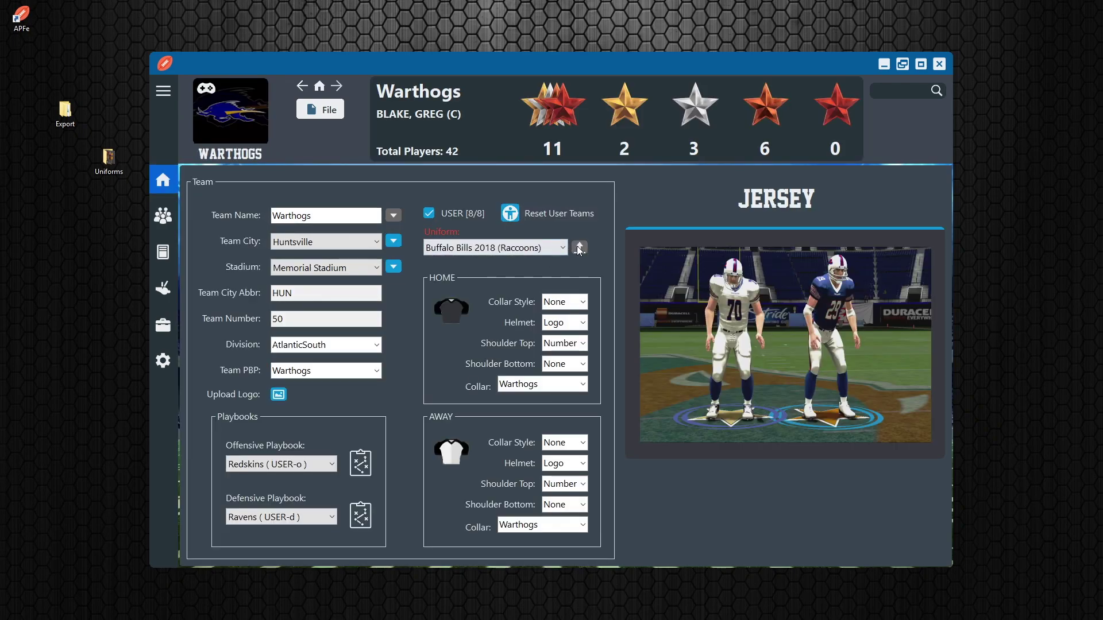
pyautogui.click(564, 247)
pyautogui.moveTo(567, 281)
pyautogui.mouseDown()
pyautogui.moveTo(563, 343)
pyautogui.moveTo(563, 263)
pyautogui.mouseUp()
# - Reopen the Uniform Editor from the tools and look through the full list of imported uniforms
pyautogui.click(163, 326)
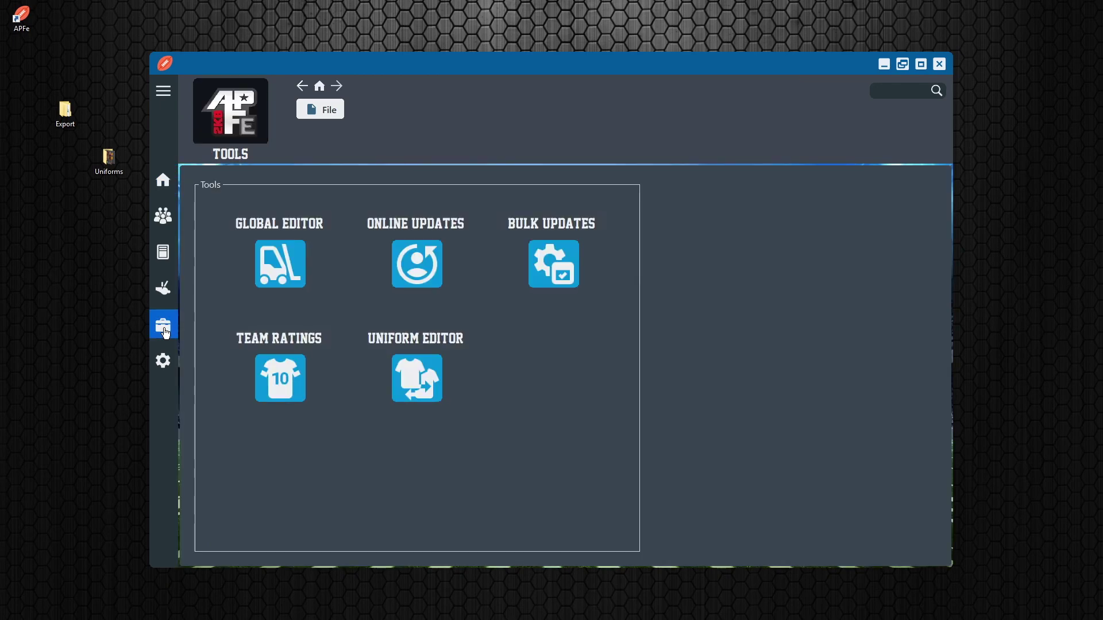
pyautogui.click(419, 357)
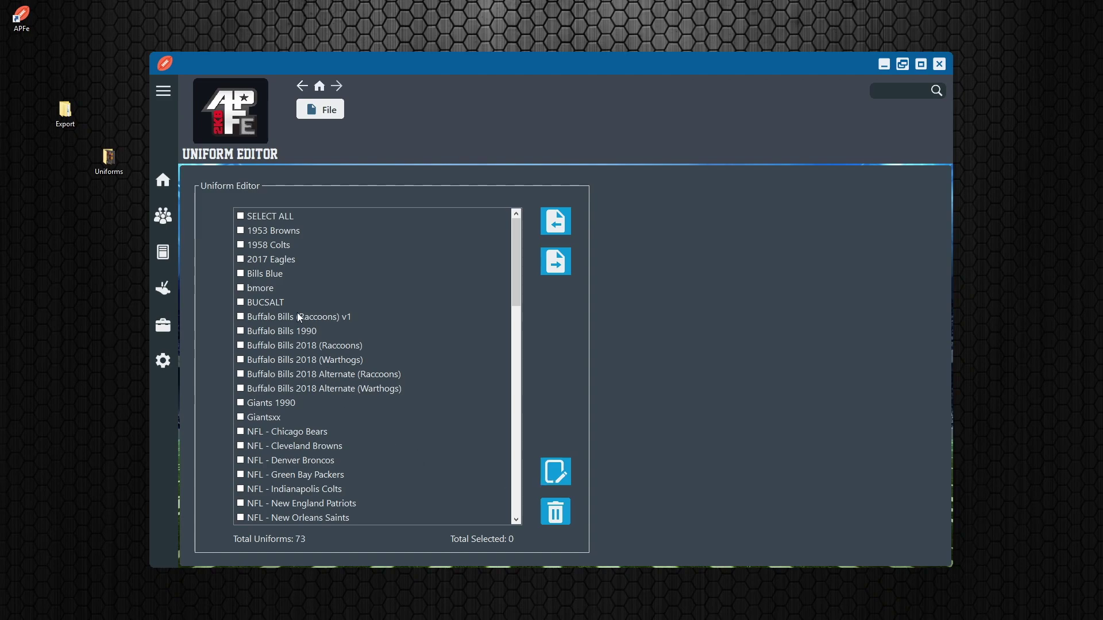
pyautogui.scroll(-5, 272, 262)
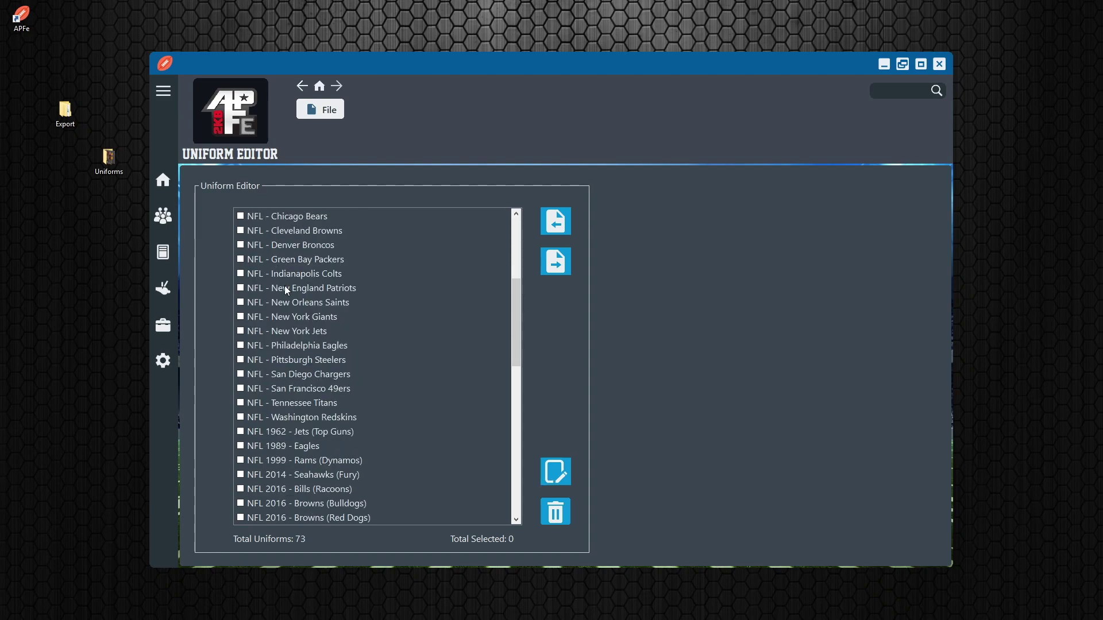
pyautogui.scroll(-12, 295, 309)
pyautogui.scroll(10, 299, 432)
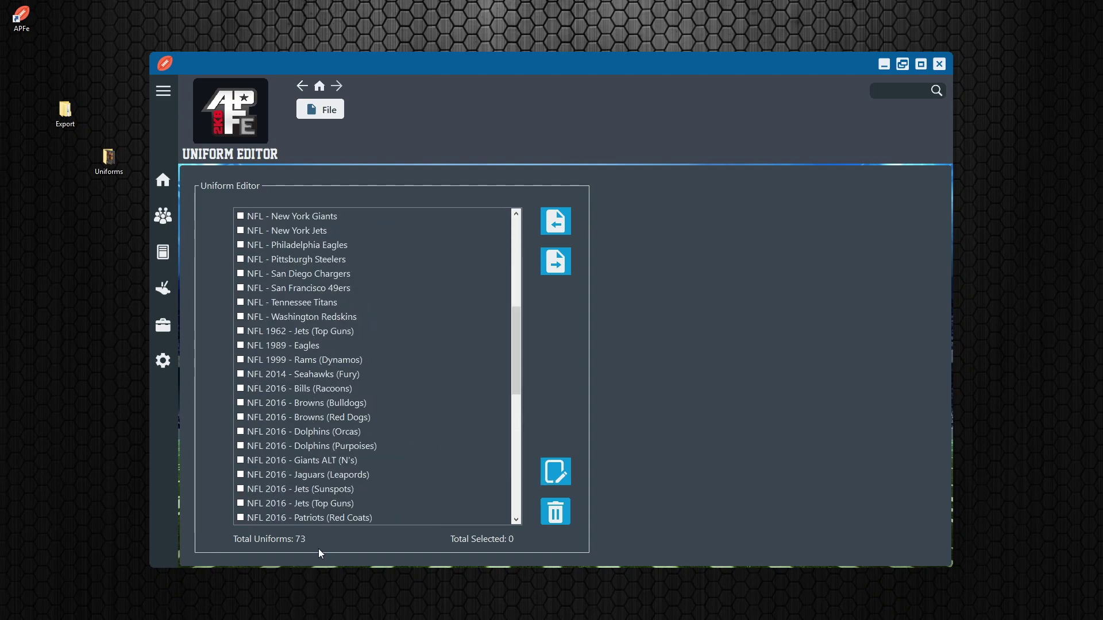
# - Check the NFL 1999 - Rams (Dynamos), NFL 2014 - Seahawks (Fury) and NFL 2016 - Bills (Racoons) uniforms
pyautogui.click(240, 360)
pyautogui.click(241, 374)
pyautogui.click(241, 388)
pyautogui.scroll(8, 310, 393)
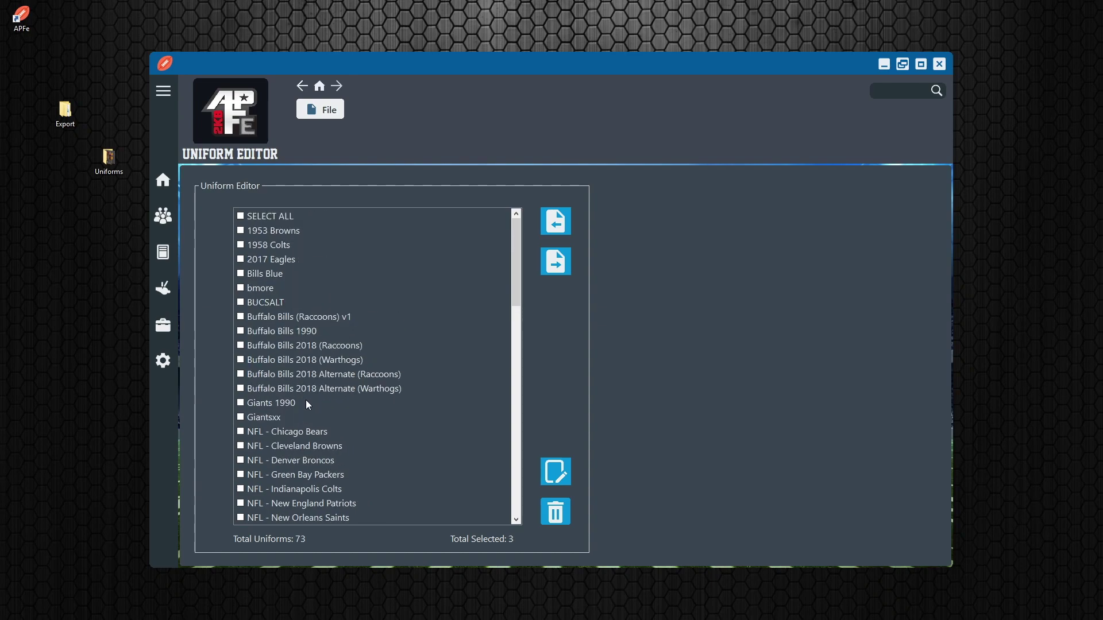
# - Check the bmore and Giantsxx uniforms in the list
pyautogui.moveTo(305, 331)
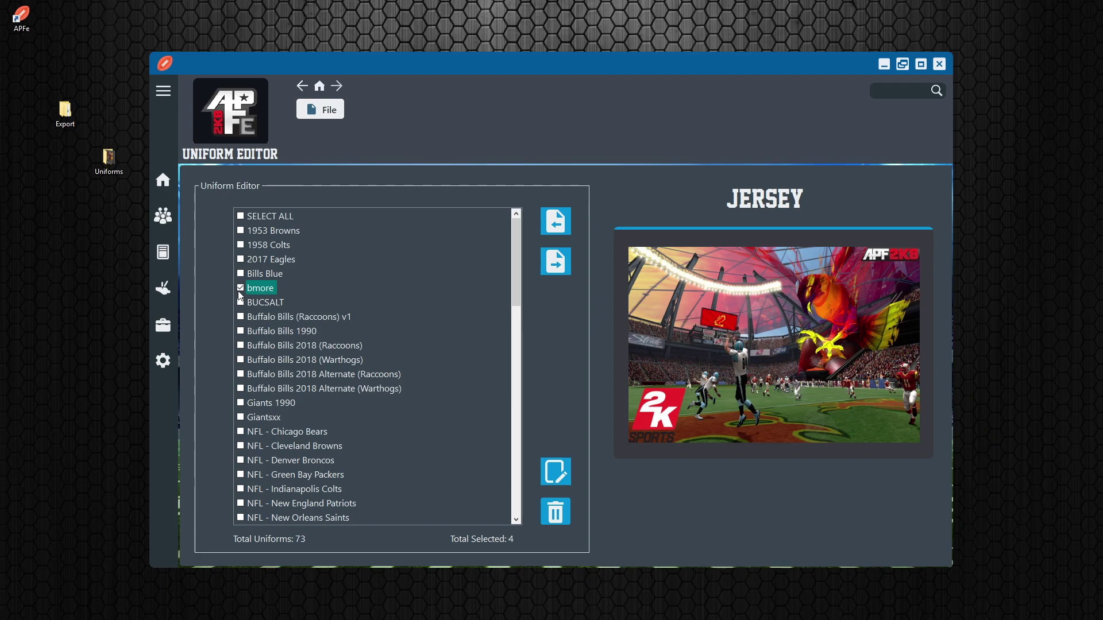
pyautogui.scroll(-1, 256, 368)
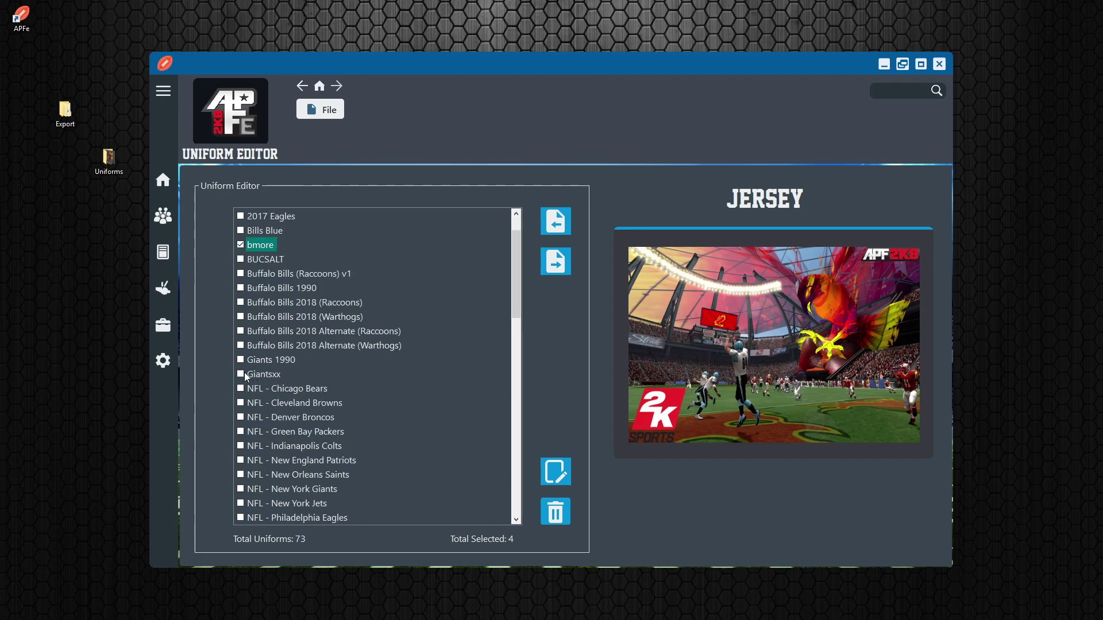
pyautogui.click(249, 375)
pyautogui.scroll(-4, 251, 378)
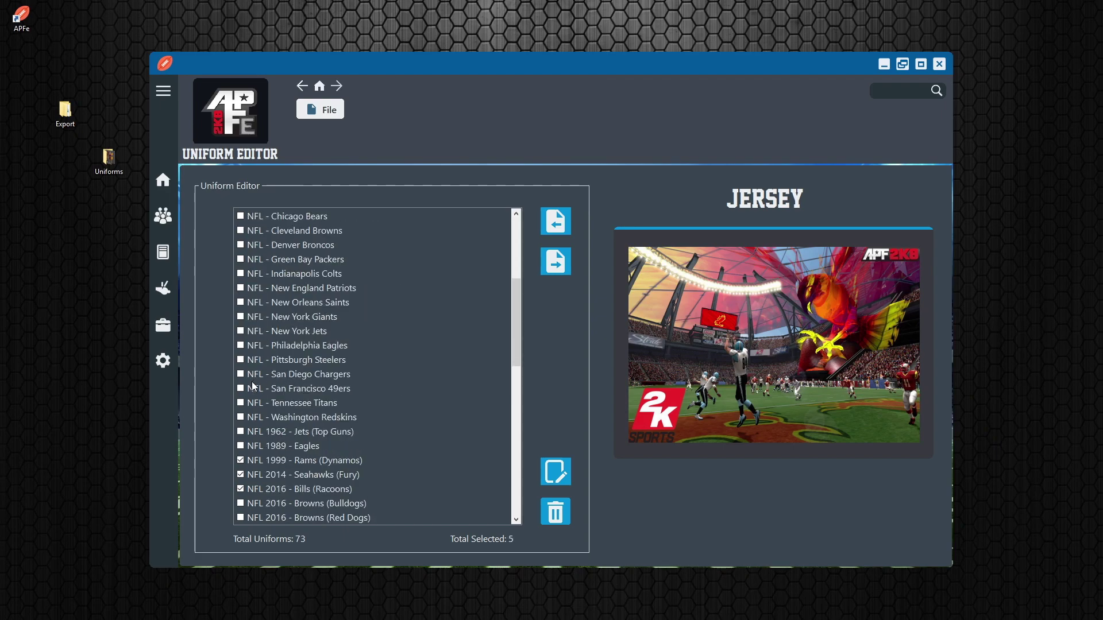
# - Uncheck the NFL 1999 Rams, NFL 2014 Seahawks and NFL 2016 Bills uniforms, and review the rest of the list for checked entries
pyautogui.scroll(3, 251, 382)
pyautogui.scroll(-3, 280, 340)
pyautogui.scroll(2, 272, 280)
pyautogui.scroll(-5, 256, 322)
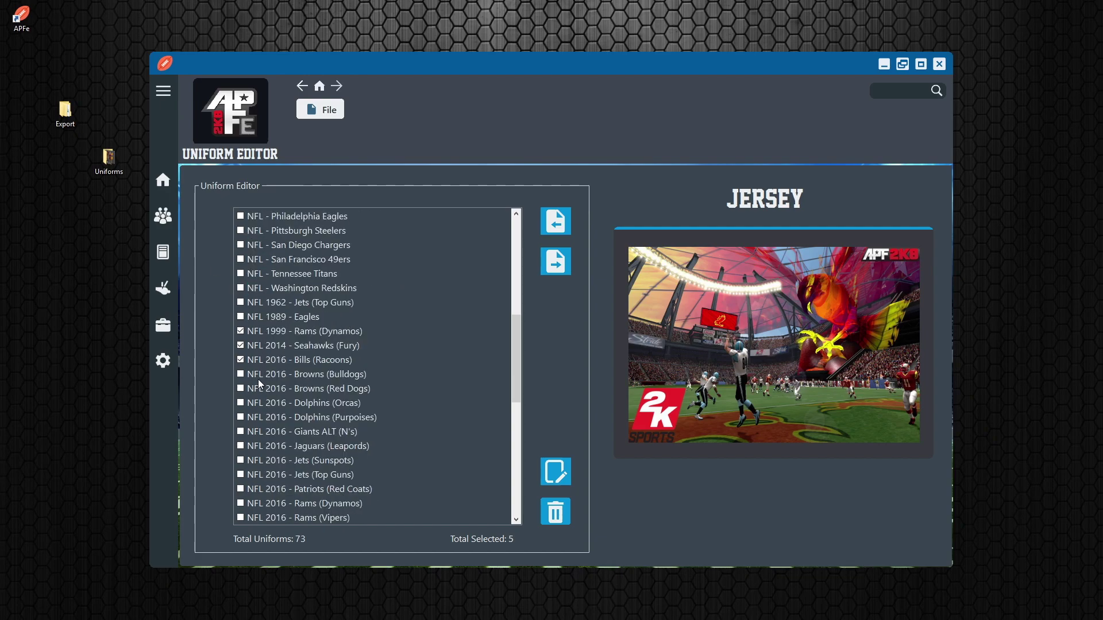
pyautogui.click(243, 335)
pyautogui.scroll(-4, 247, 382)
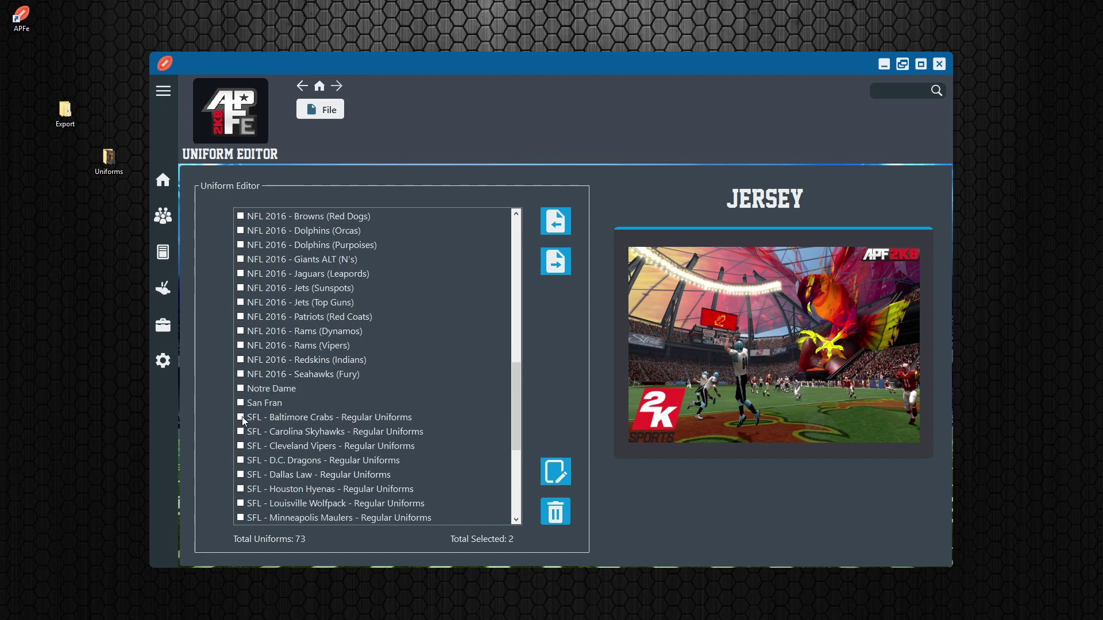
pyautogui.scroll(-5, 242, 419)
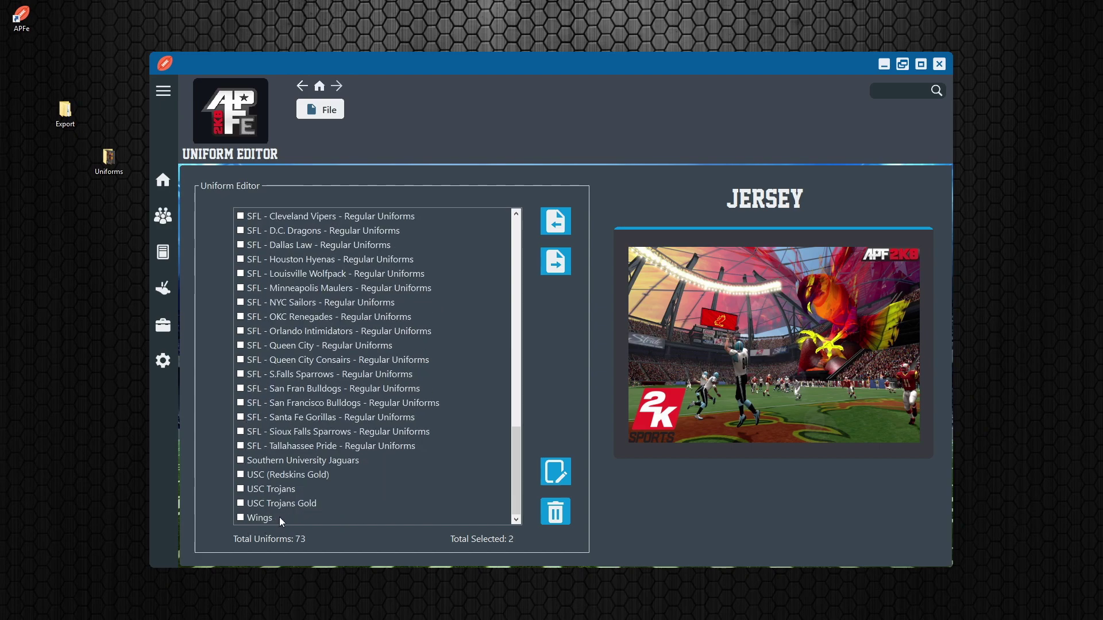
# - Delete the checked bmore and Giantsxx uniforms from the uniform list
pyautogui.click(554, 513)
pyautogui.scroll(10, 327, 486)
pyautogui.scroll(8, 308, 467)
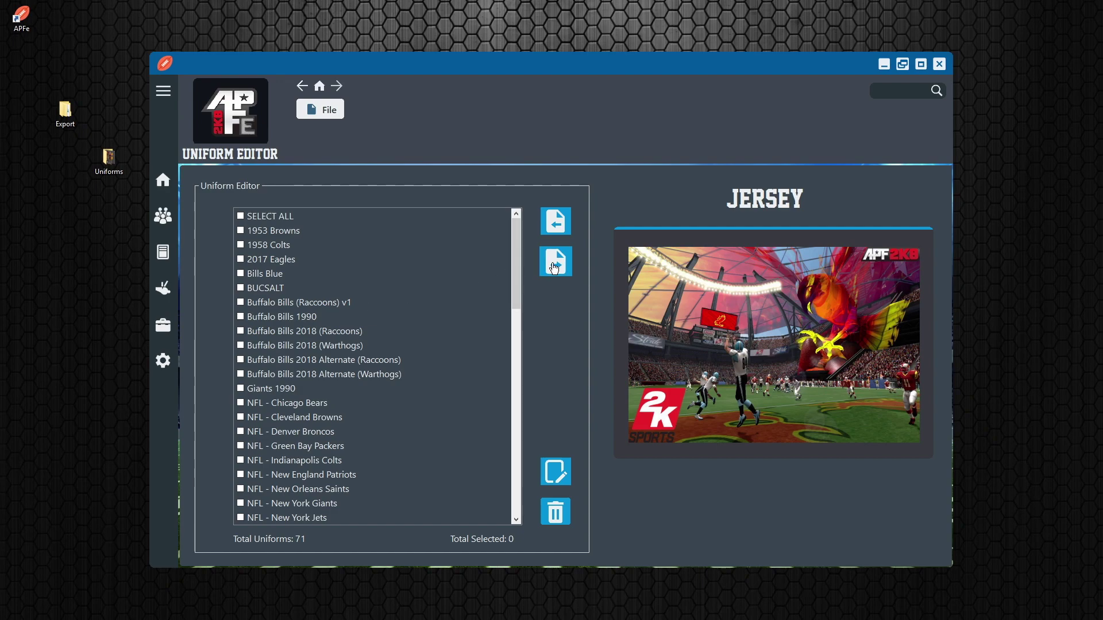
# - Select all uniforms and export them to a new desktop folder named All Teams
pyautogui.click(554, 267)
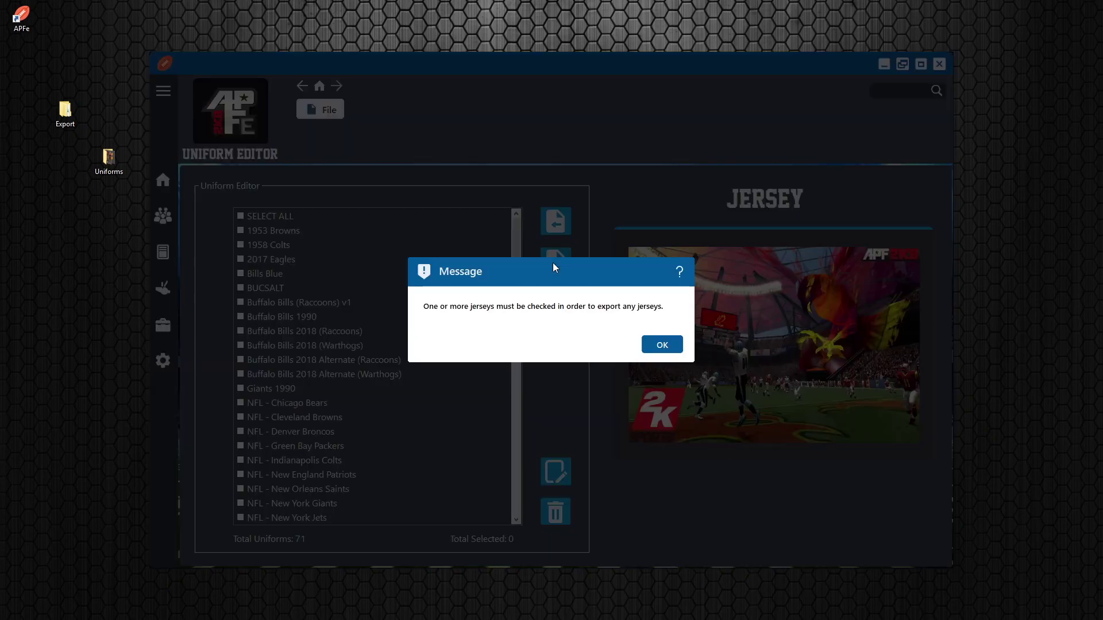
pyautogui.click(654, 347)
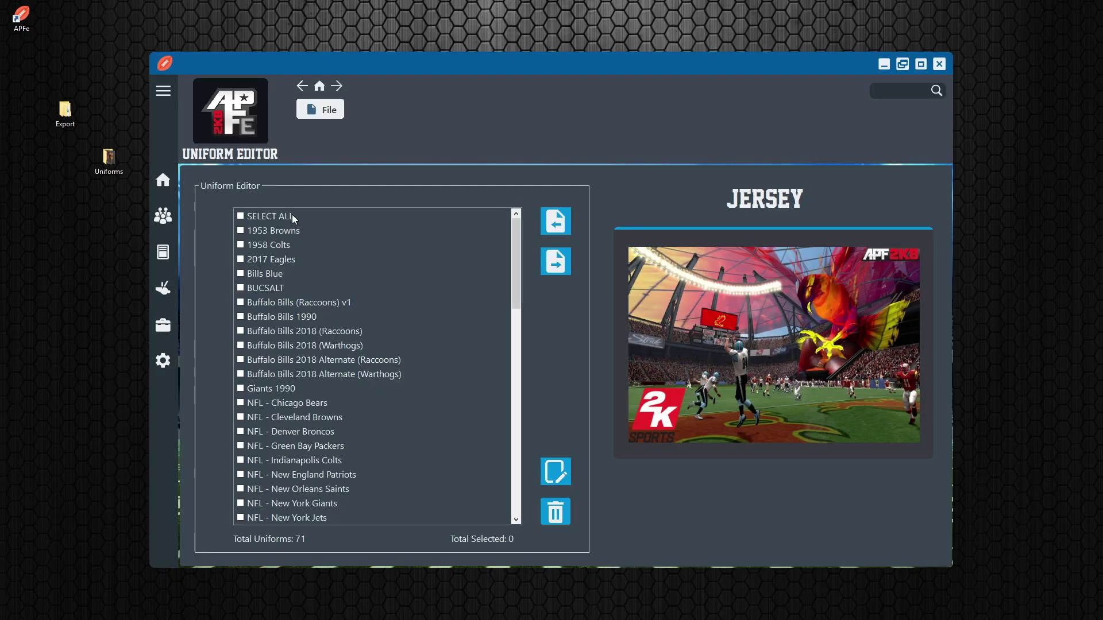
pyautogui.click(242, 217)
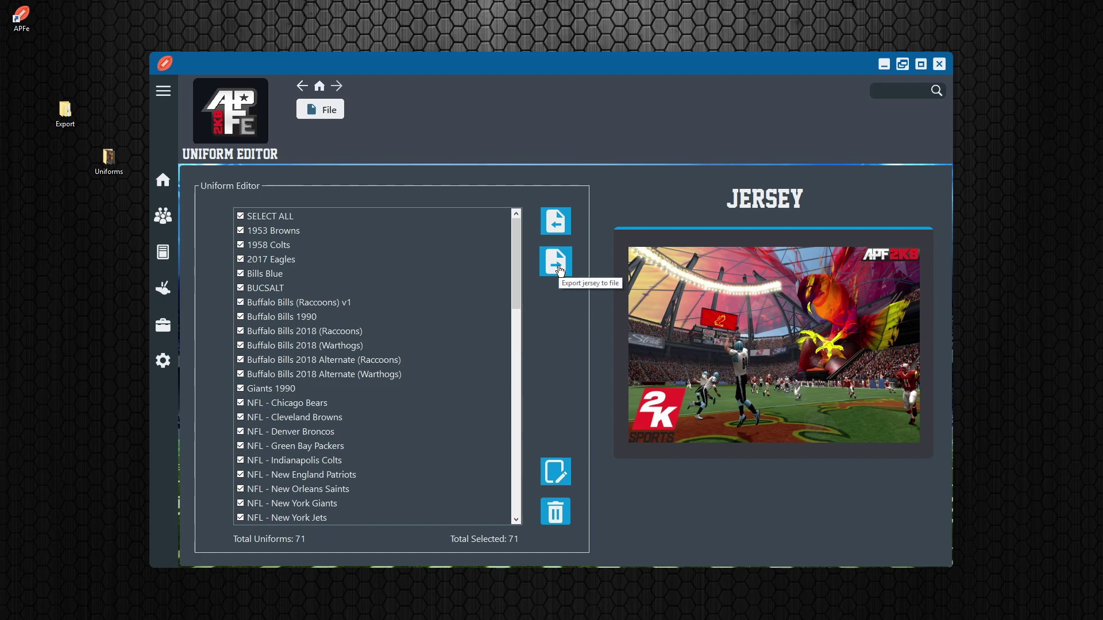
pyautogui.click(560, 267)
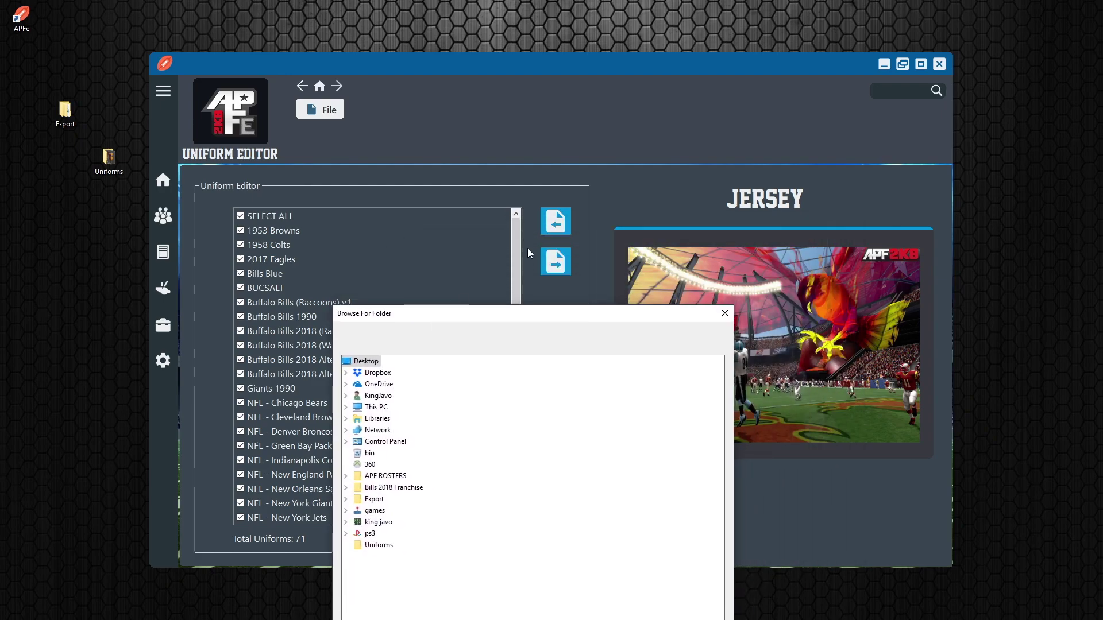
pyautogui.moveTo(502, 319); pyautogui.dragTo(517, 207)
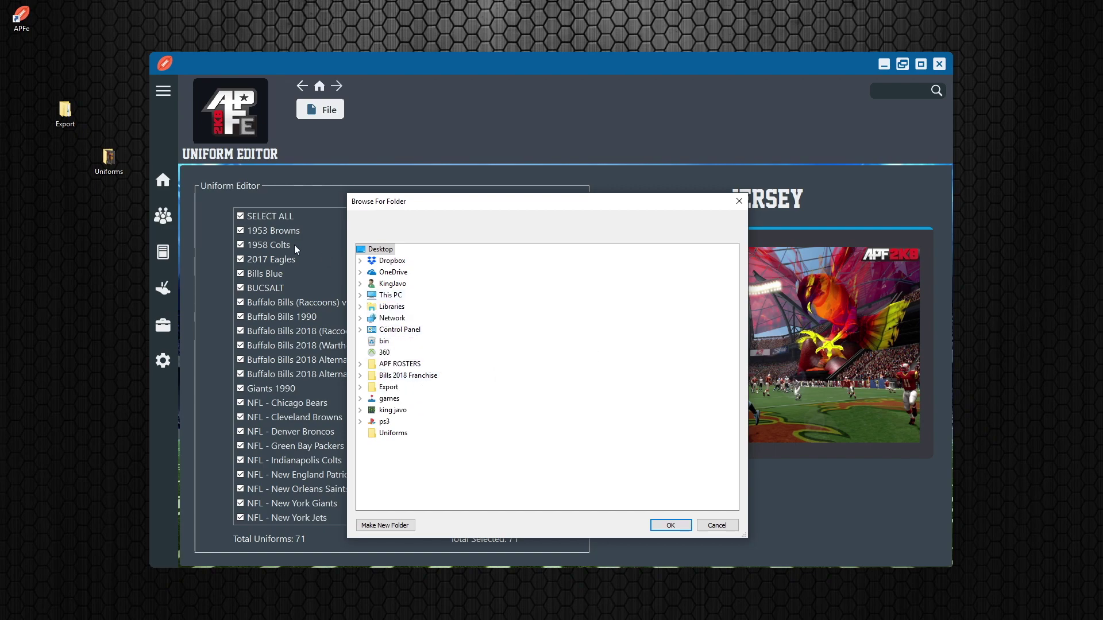
pyautogui.click(385, 526)
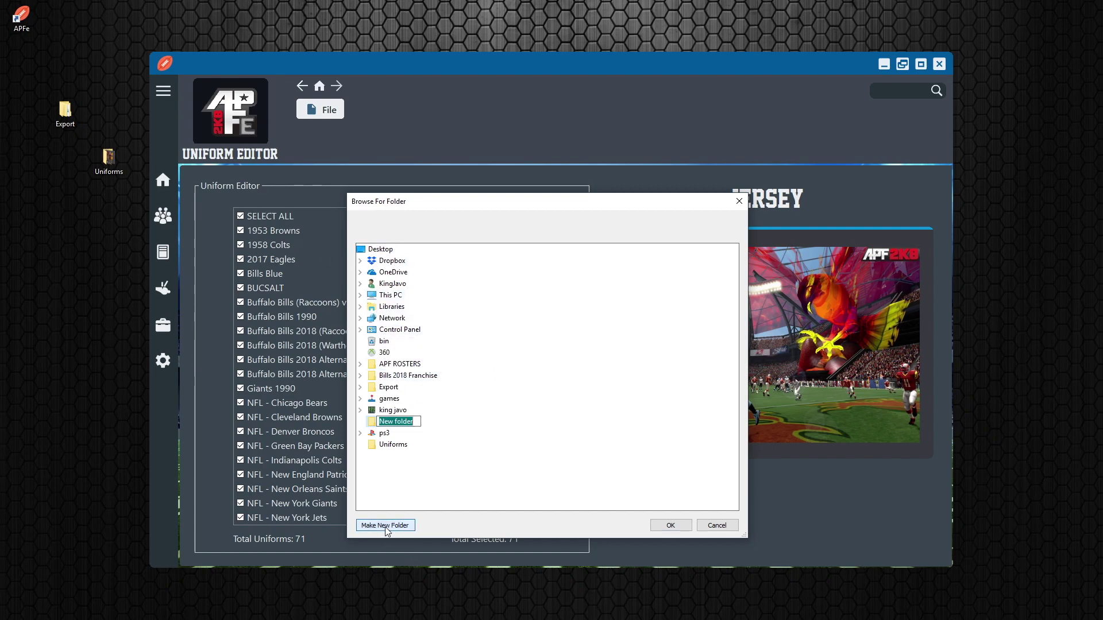
pyautogui.write('ALl Teams')
pyautogui.press('Return')
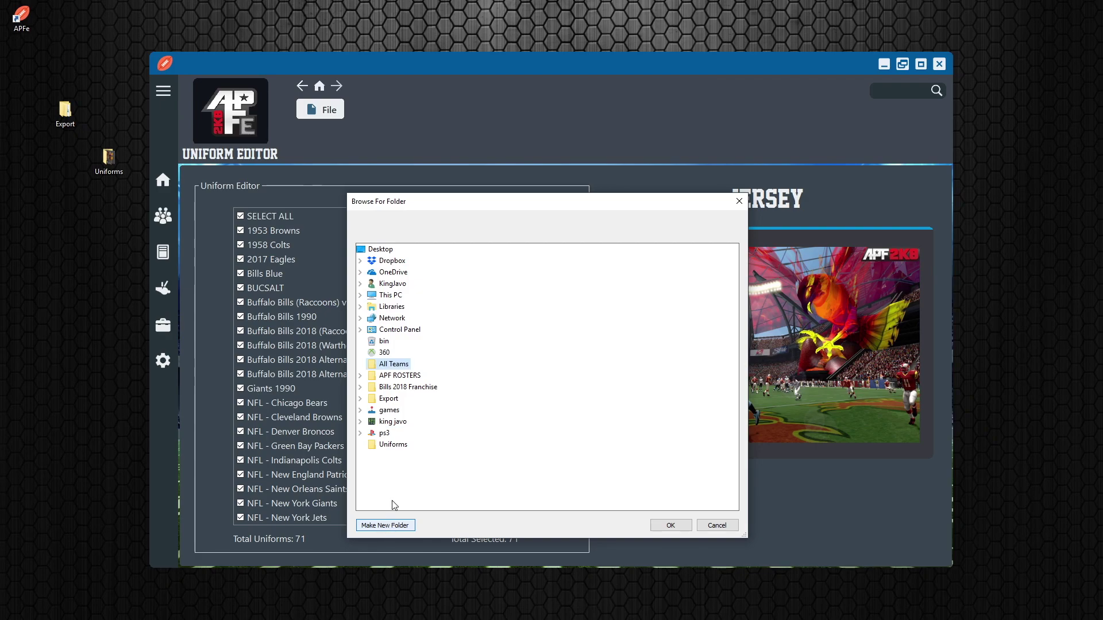
pyautogui.click(670, 526)
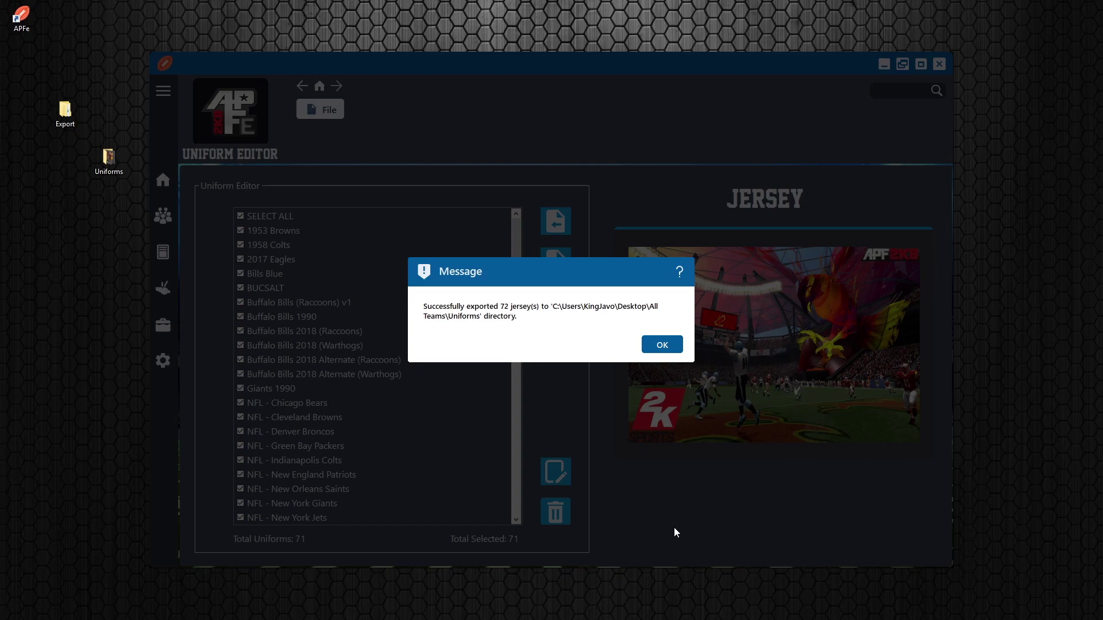
pyautogui.click(664, 344)
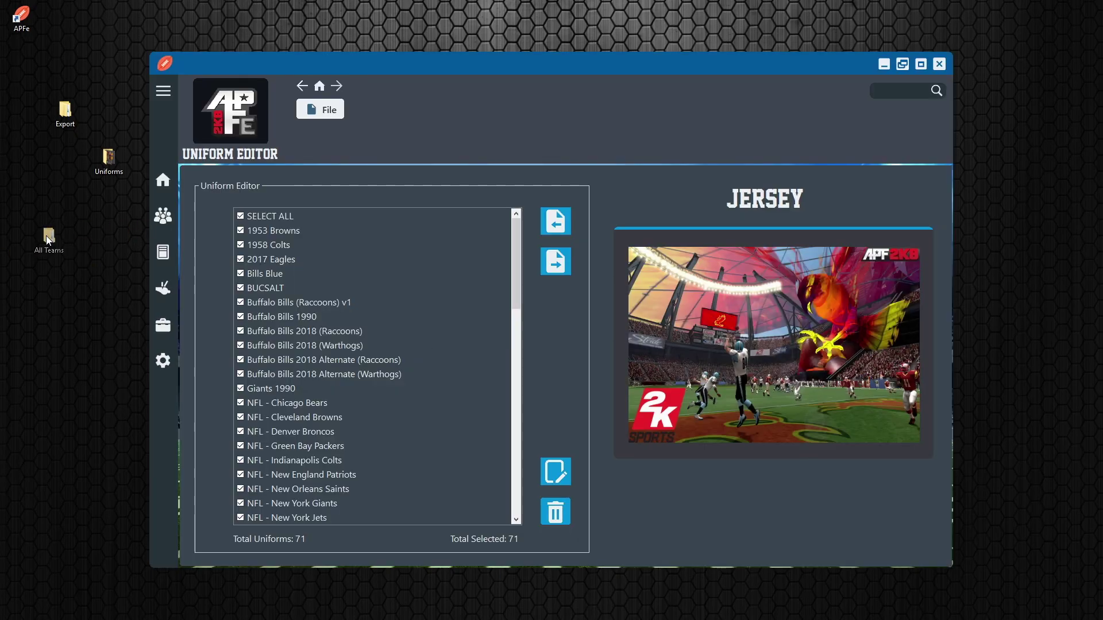
# - Open the Uniforms subfolder of the desktop All Teams folder and examine the exported files
pyautogui.doubleClick(65, 206)
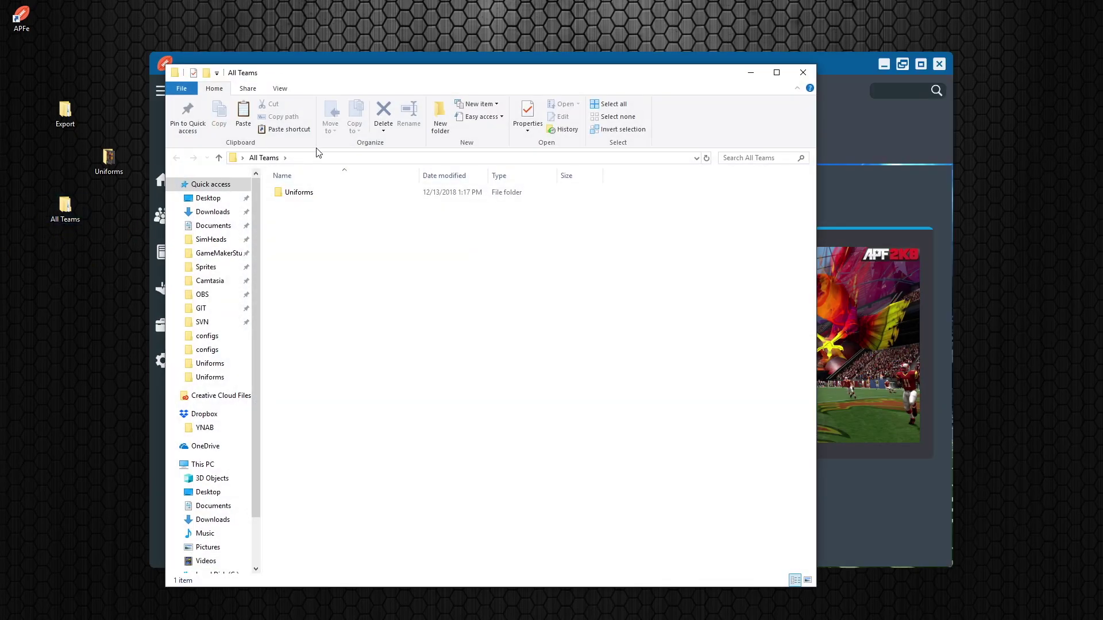
pyautogui.doubleClick(305, 195)
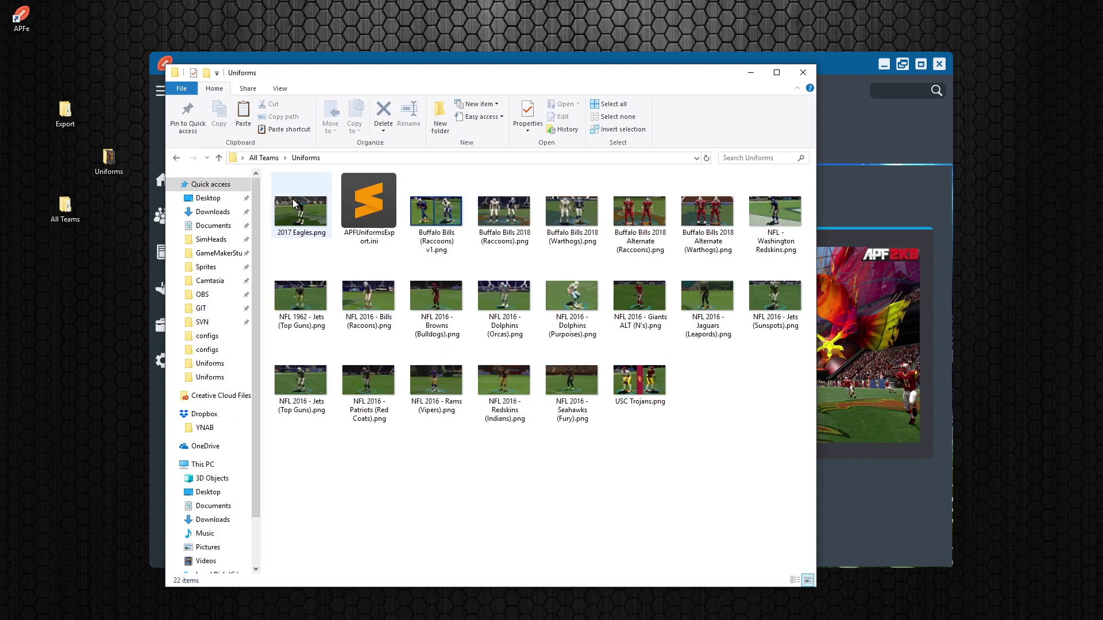
pyautogui.moveTo(798, 454); pyautogui.dragTo(269, 172)
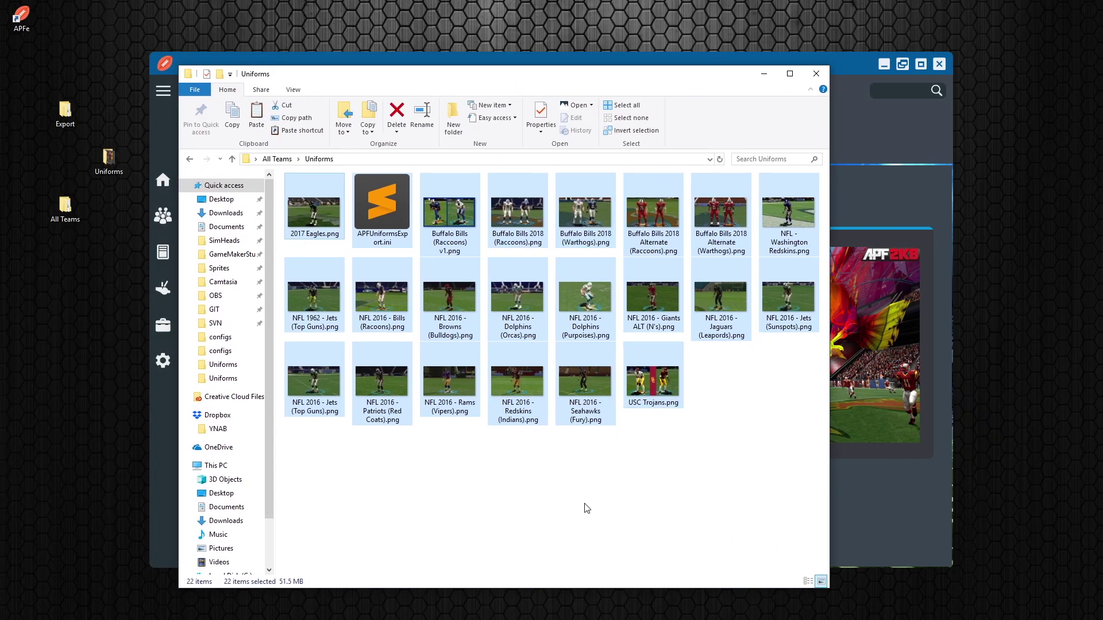
pyautogui.click(585, 509)
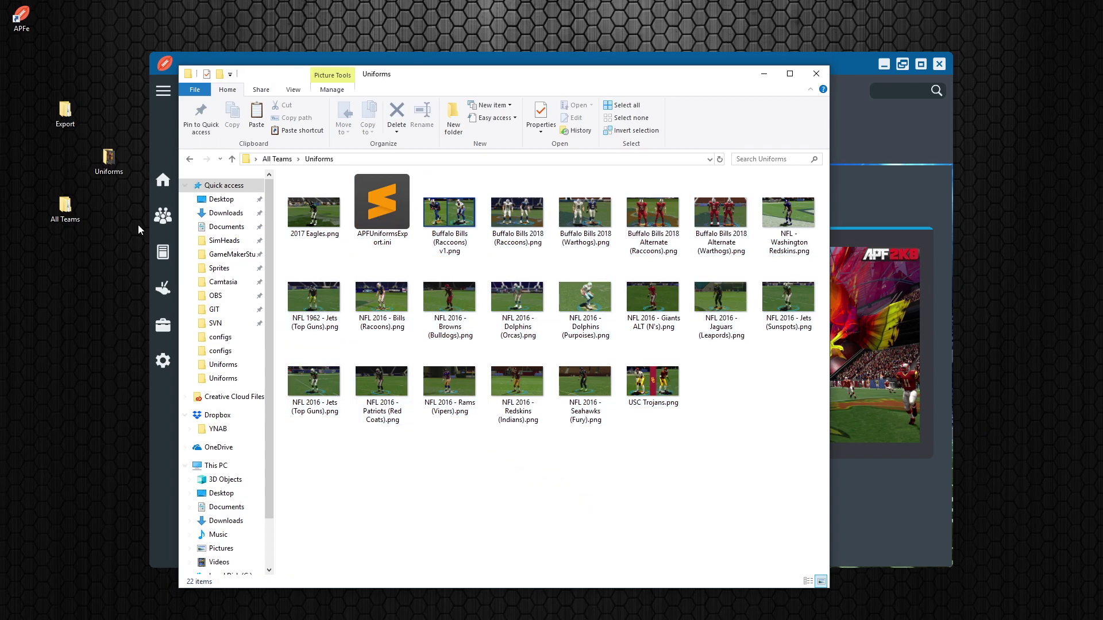
# - Open the desktop Uniforms folder to compare its files with the All Teams export, and close both folder windows
pyautogui.click(122, 157)
pyautogui.doubleClick(120, 158)
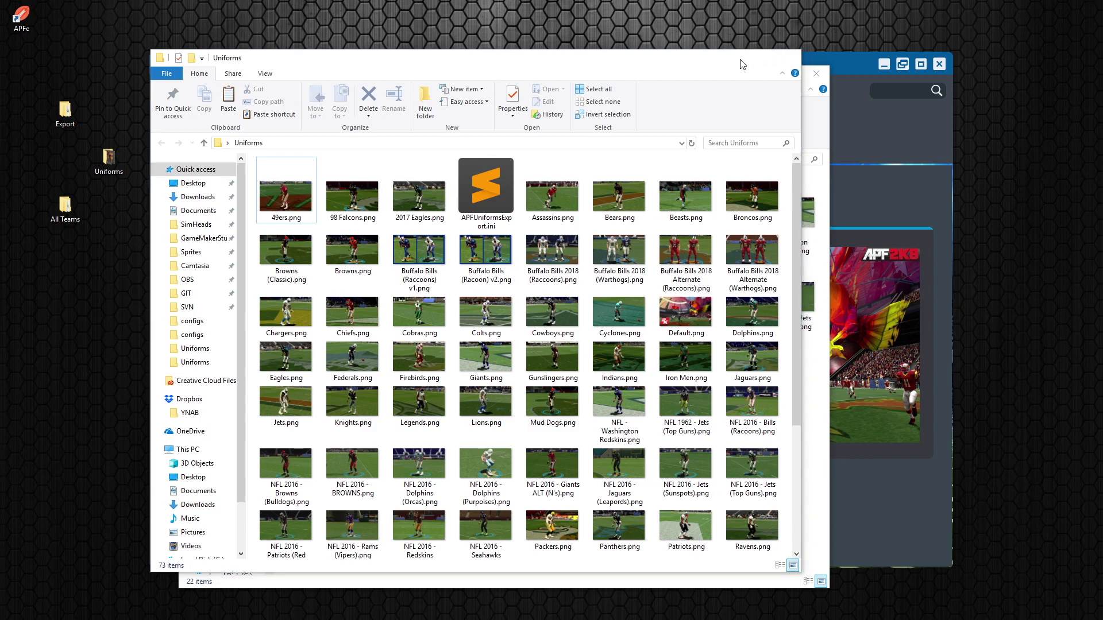
pyautogui.click(736, 60)
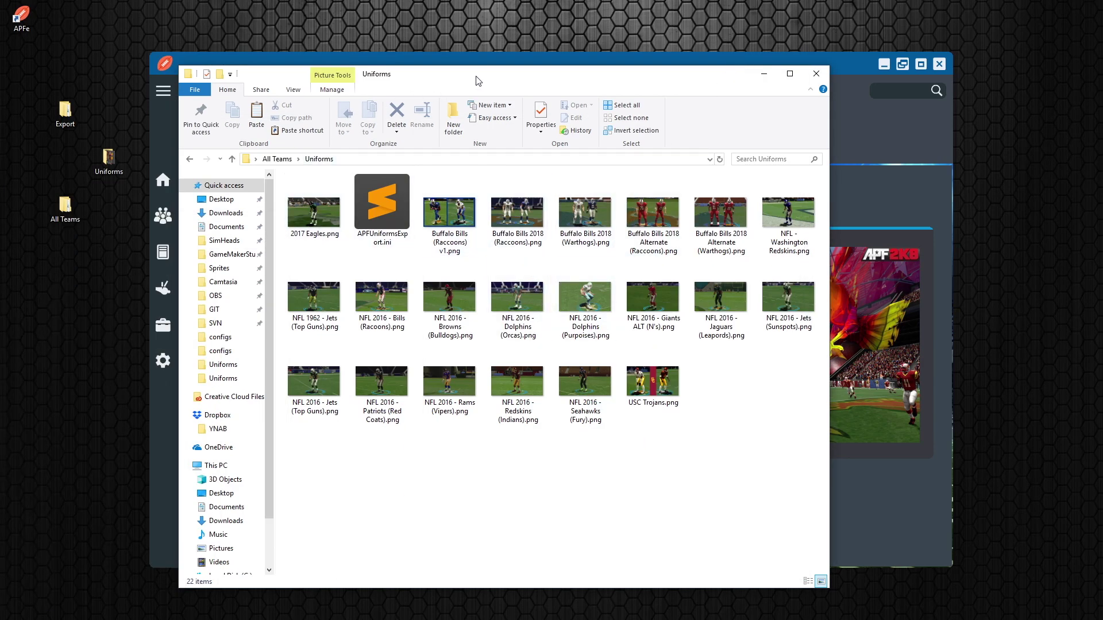
pyautogui.moveTo(480, 80); pyautogui.dragTo(347, 67)
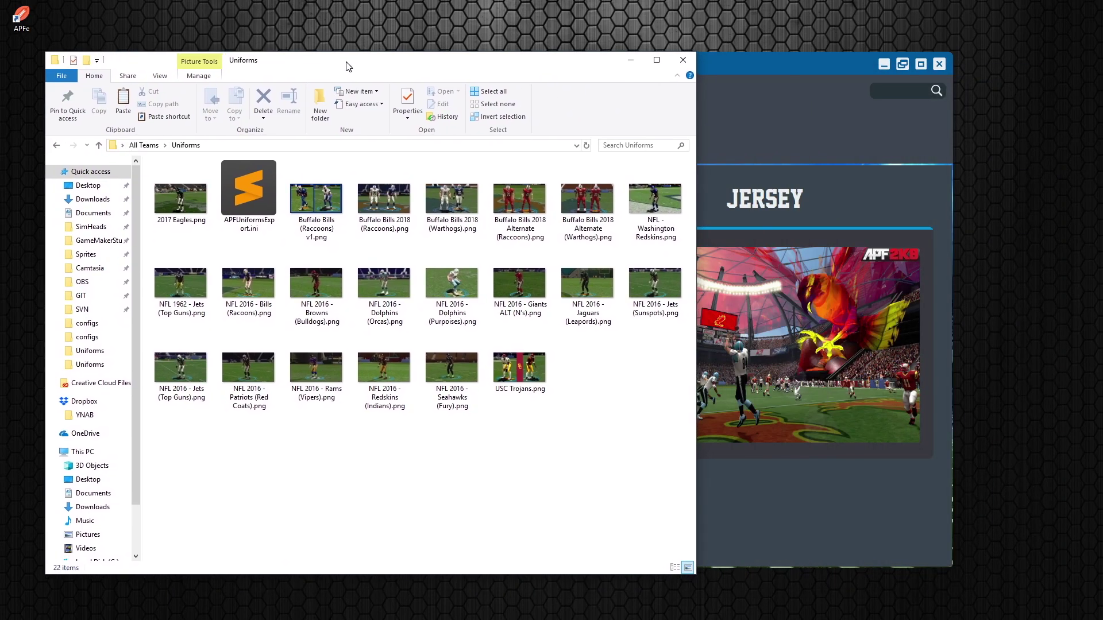
pyautogui.hotkey('alt', 'F4')
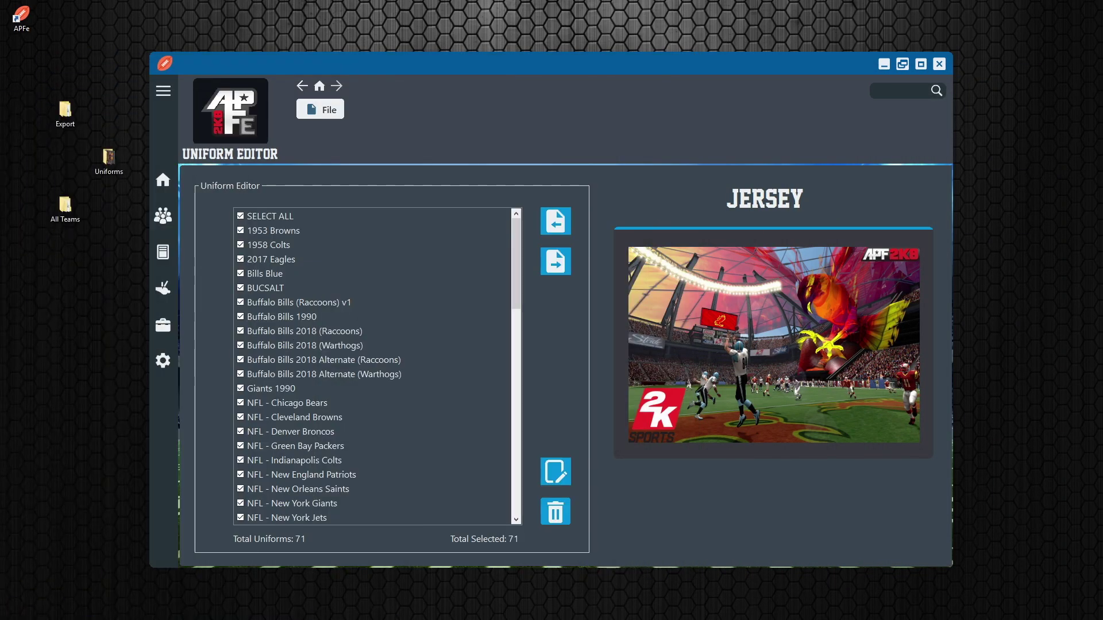
# - Uncheck every uniform in the list and highlight Bills Blue
pyautogui.click(292, 231)
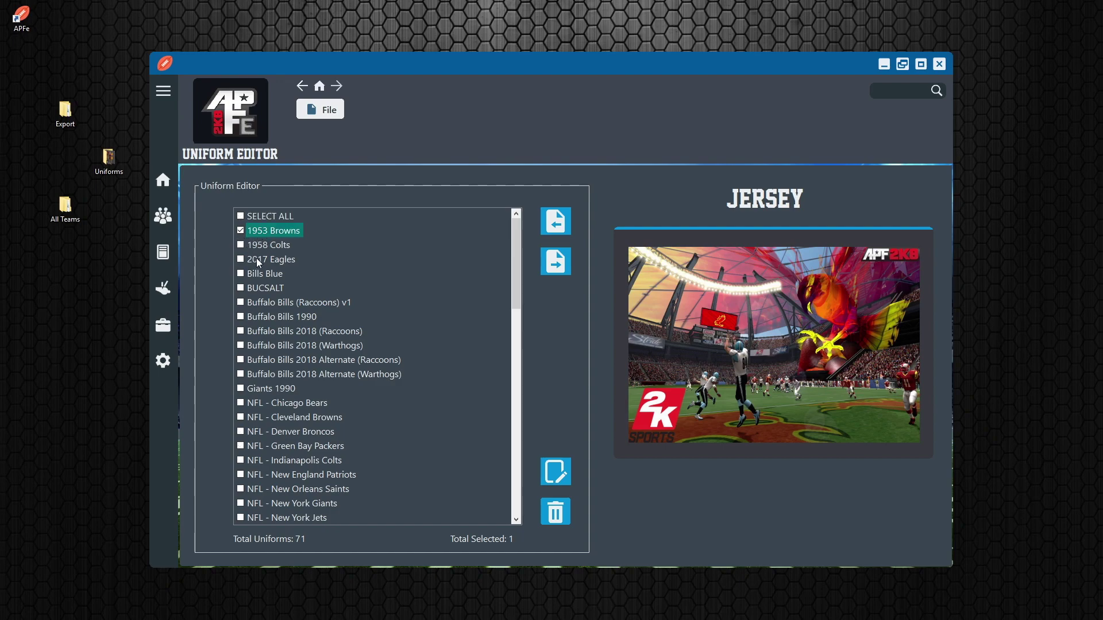
pyautogui.click(256, 260)
pyautogui.click(260, 276)
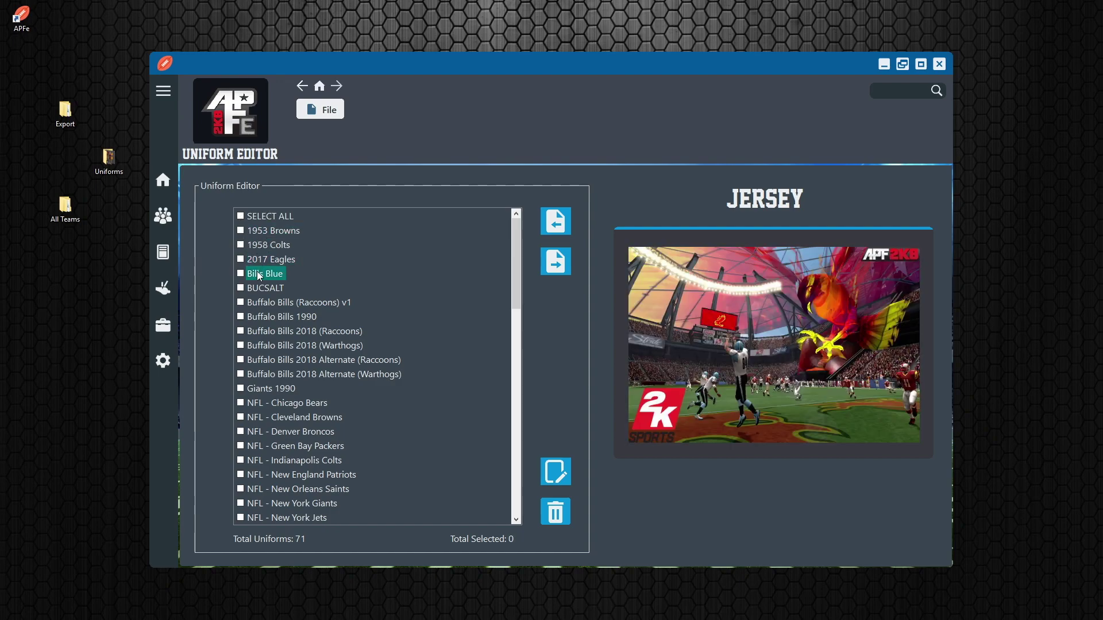
# - Go through the uniforms one by one from Bills Blue to Wings, examining each jersey preview picture
pyautogui.press('Down')
pyautogui.press('Down')
pyautogui.press('Up')
pyautogui.press('Up')
pyautogui.press('Down')
pyautogui.press('Down')
pyautogui.press('Down')
pyautogui.press('Down')
pyautogui.press('Down')
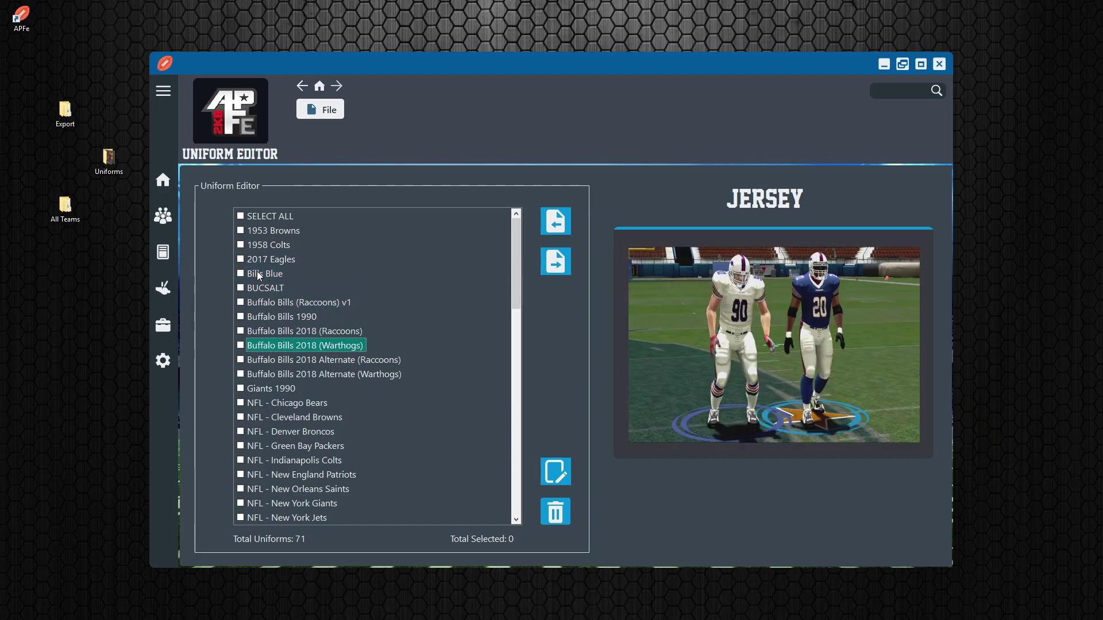
pyautogui.press('Down')
pyautogui.press('Down')
pyautogui.press('Down')
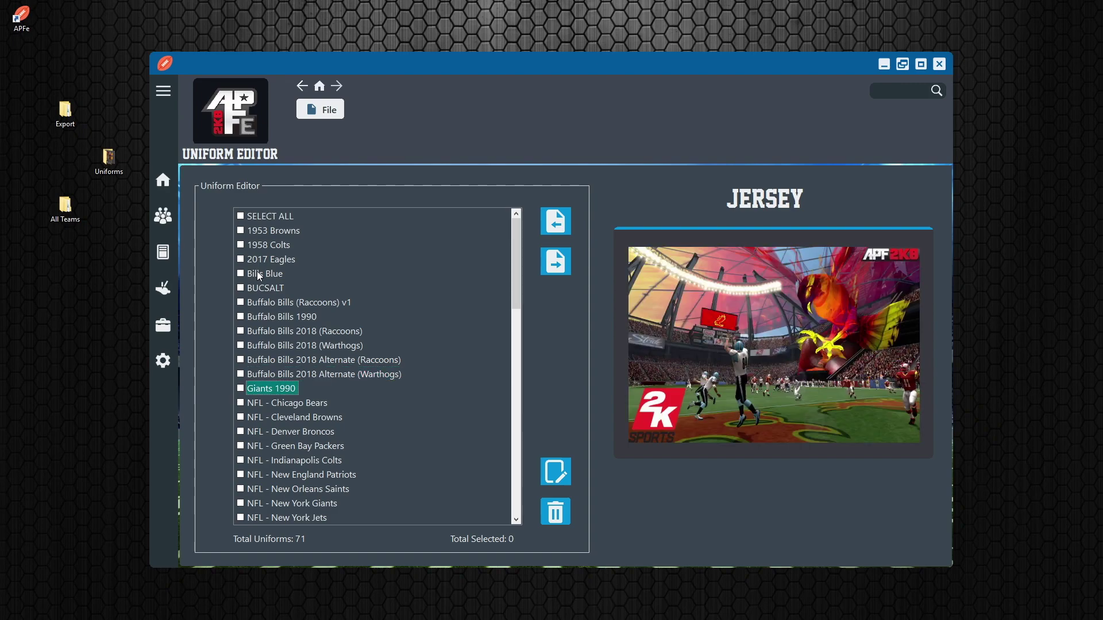
pyautogui.press('Down')
pyautogui.press('Down')
pyautogui.press('Down')
pyautogui.press('Down')
pyautogui.press('Down')
pyautogui.press('Down')
pyautogui.press('Down')
pyautogui.press('Down')
pyautogui.press('Down')
pyautogui.press('Down')
pyautogui.press('Down')
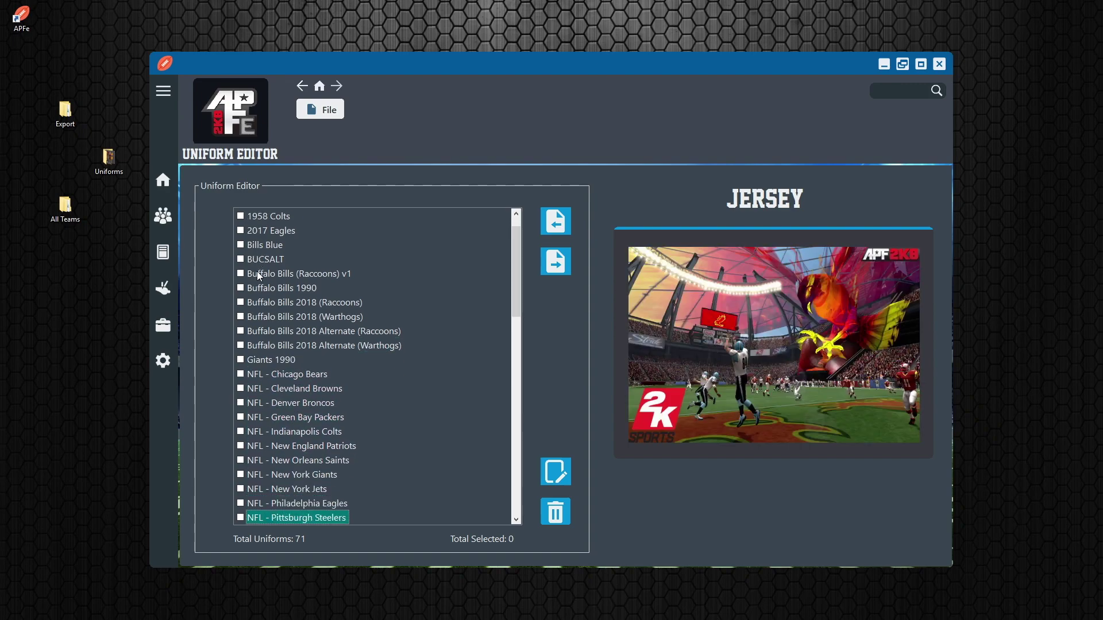
pyautogui.press('Down')
pyautogui.press('Down')
pyautogui.press('Down')
pyautogui.press('Down')
pyautogui.press('Down')
pyautogui.press('Down')
pyautogui.press('Down')
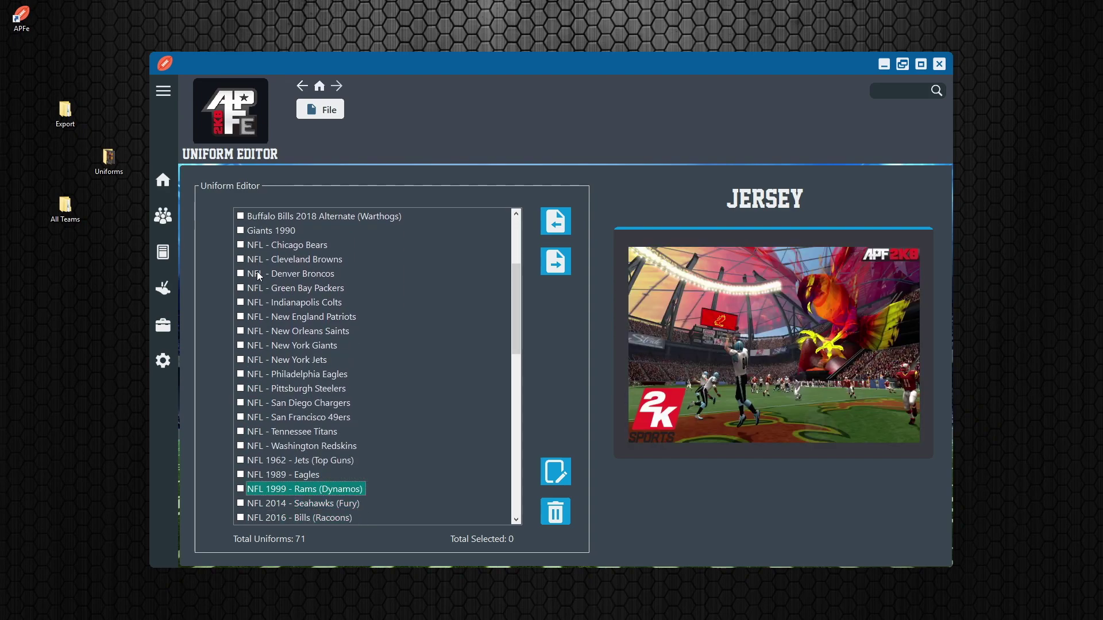
pyautogui.press('Down')
pyautogui.press('Down')
pyautogui.press('Down')
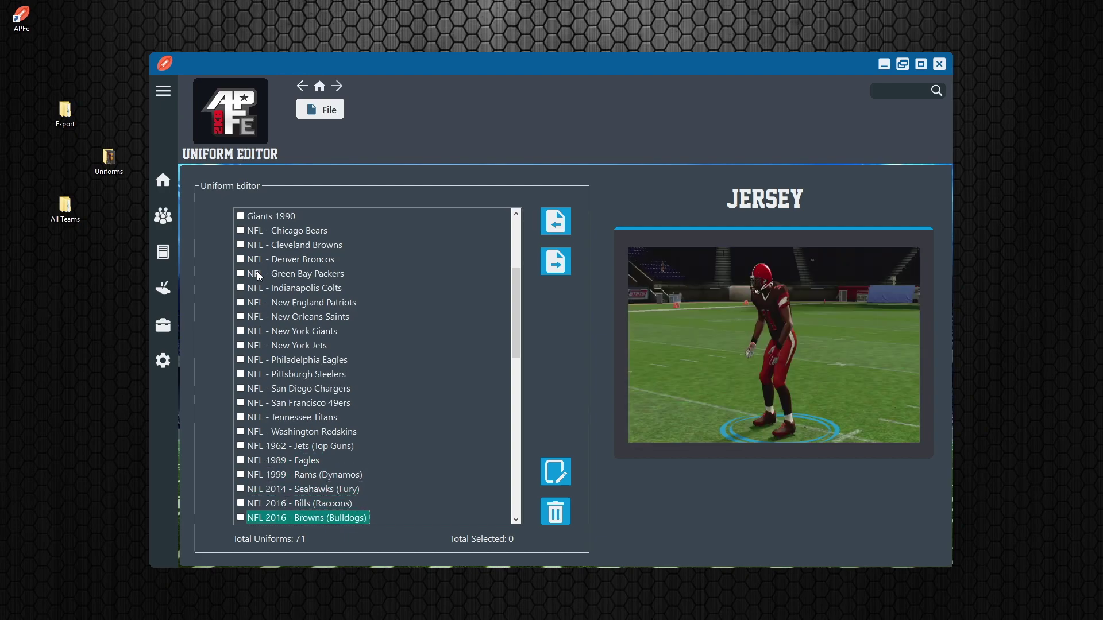
pyautogui.press('Down')
pyautogui.press('Down')
pyautogui.press('Down')
pyautogui.press('Down')
pyautogui.press('Down')
pyautogui.press('Down')
pyautogui.press('Down')
pyautogui.press('Down')
pyautogui.press('Down')
pyautogui.press('Down')
pyautogui.press('Down')
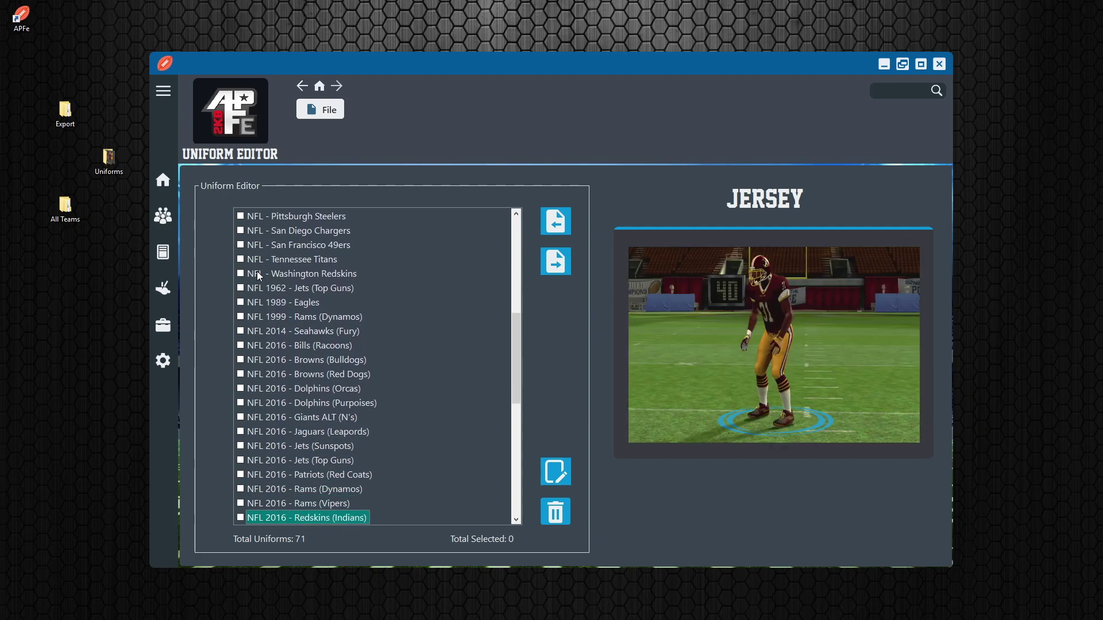
pyautogui.press('Down')
pyautogui.press('Down')
pyautogui.press('Down')
pyautogui.press('Down')
pyautogui.press('Down')
pyautogui.press('Down')
pyautogui.press('Down')
pyautogui.press('Down')
pyautogui.press('Down')
pyautogui.press('Down')
pyautogui.press('Down')
pyautogui.press('Down')
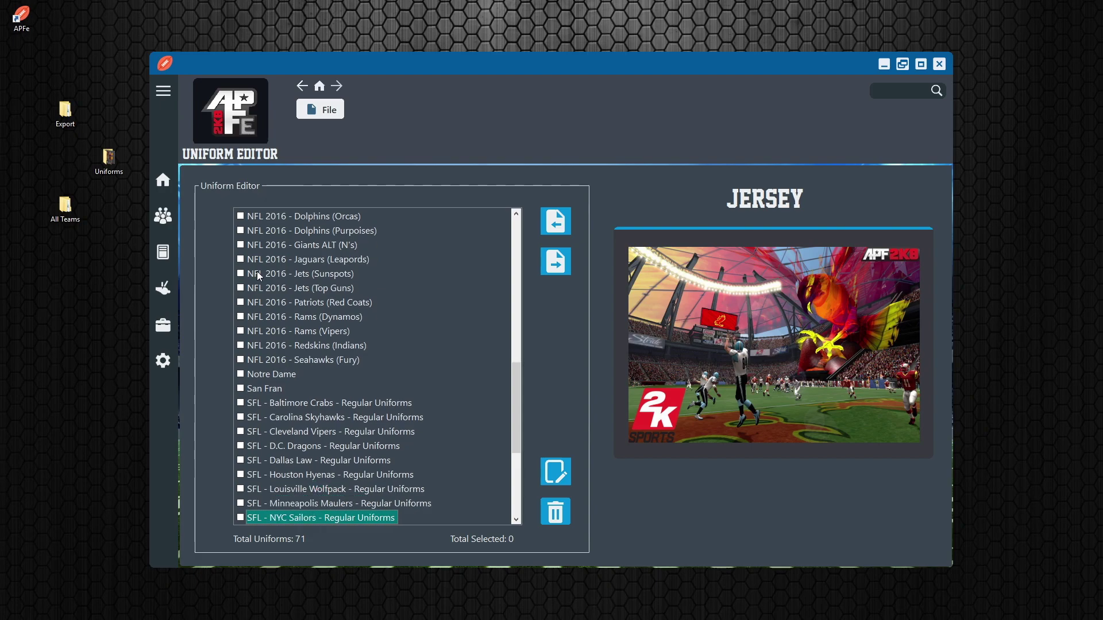
pyautogui.press('Down')
pyautogui.press('Down')
pyautogui.press('Down')
pyautogui.press('Down')
pyautogui.press('Down')
pyautogui.press('Down')
pyautogui.press('Down')
pyautogui.press('Down')
pyautogui.press('Down')
pyautogui.press('Down')
pyautogui.press('Down')
pyautogui.press('Down')
pyautogui.press('Down')
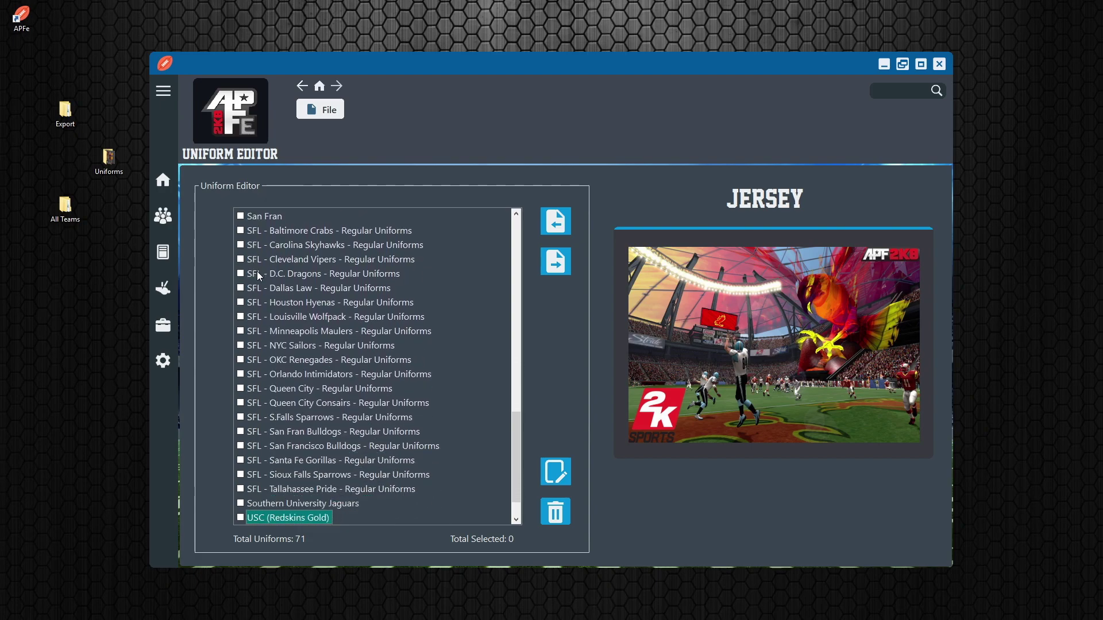
pyautogui.press('Down')
pyautogui.press('Down')
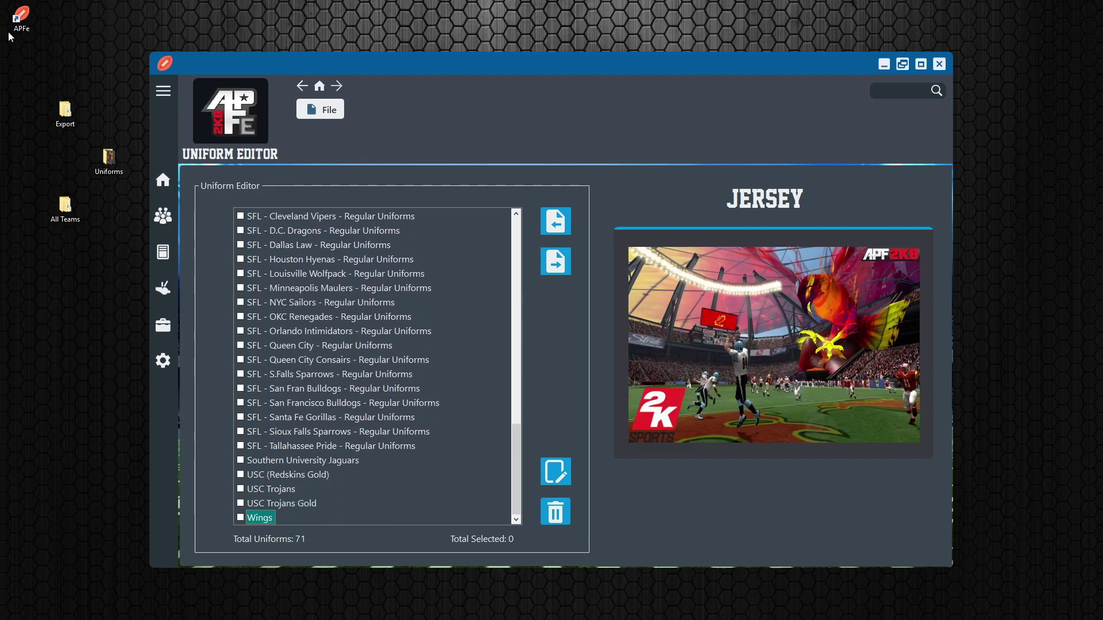
# - Open the desktop Uniforms folder beside the editor and compare Red Dogs.png with the uniform list
pyautogui.doubleClick(105, 163)
pyautogui.scroll(-3, 485, 264)
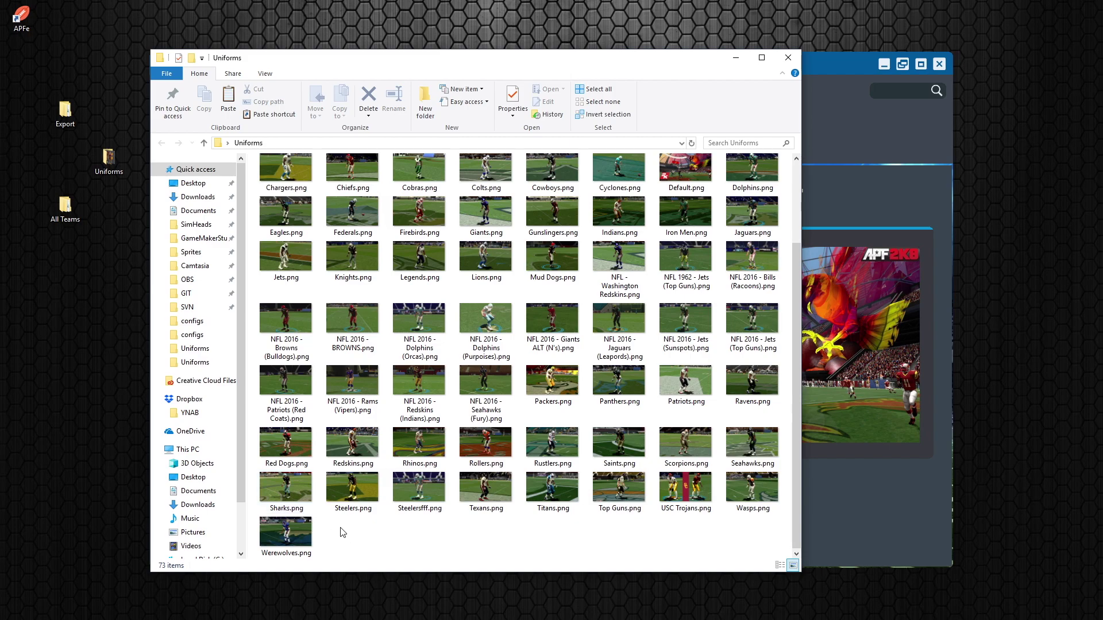
pyautogui.moveTo(482, 71); pyautogui.dragTo(731, 61)
pyautogui.click(534, 432)
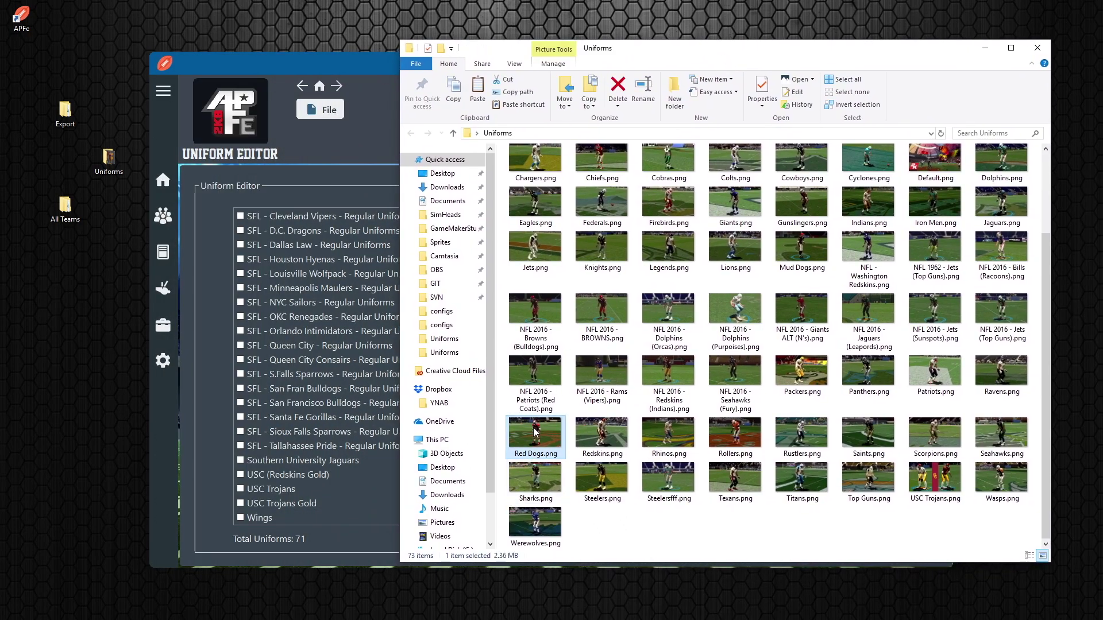
pyautogui.click(311, 106)
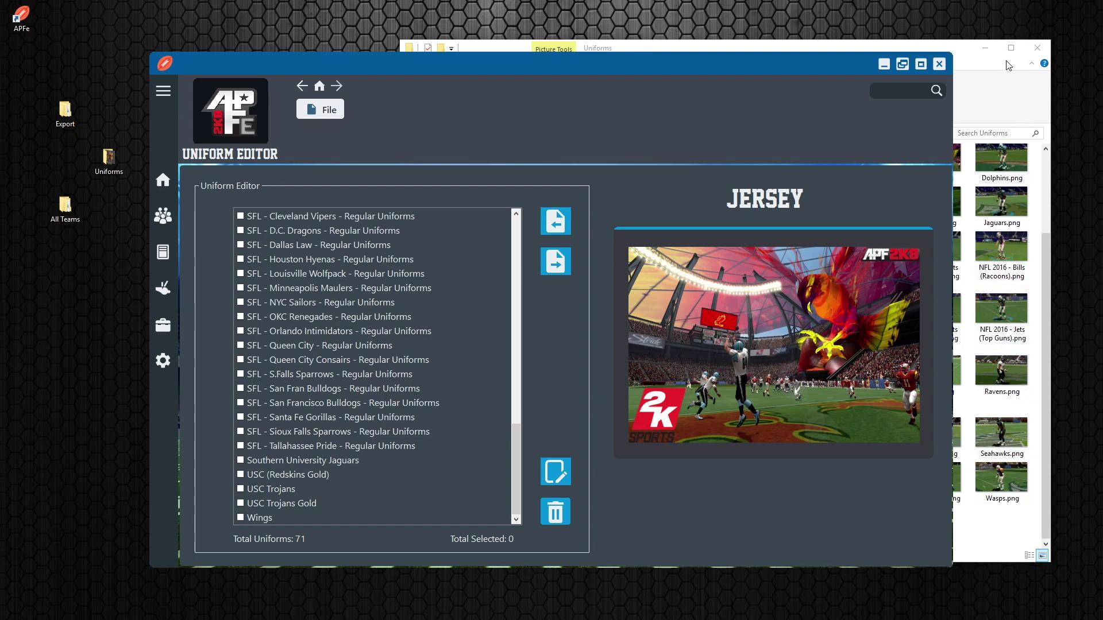
pyautogui.click(967, 64)
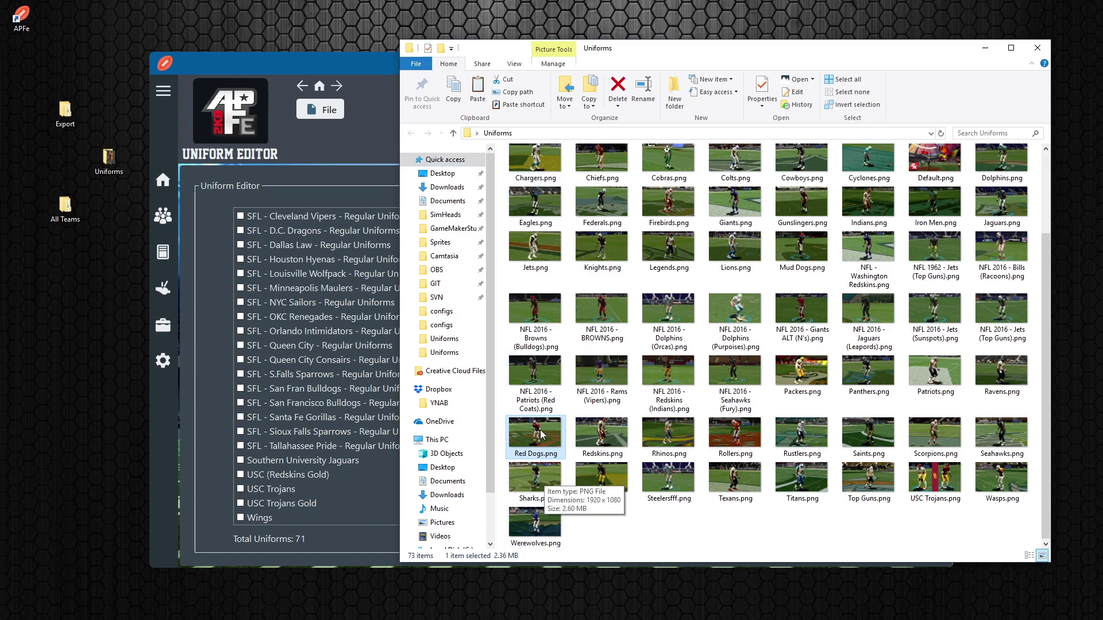
# - Open APFUniformsExport.ini from the Uniforms folder in Sublime Text, search it for "red dogs", and close the editor
pyautogui.scroll(3, 598, 453)
pyautogui.doubleClick(735, 178)
pyautogui.scroll(-20, 364, 358)
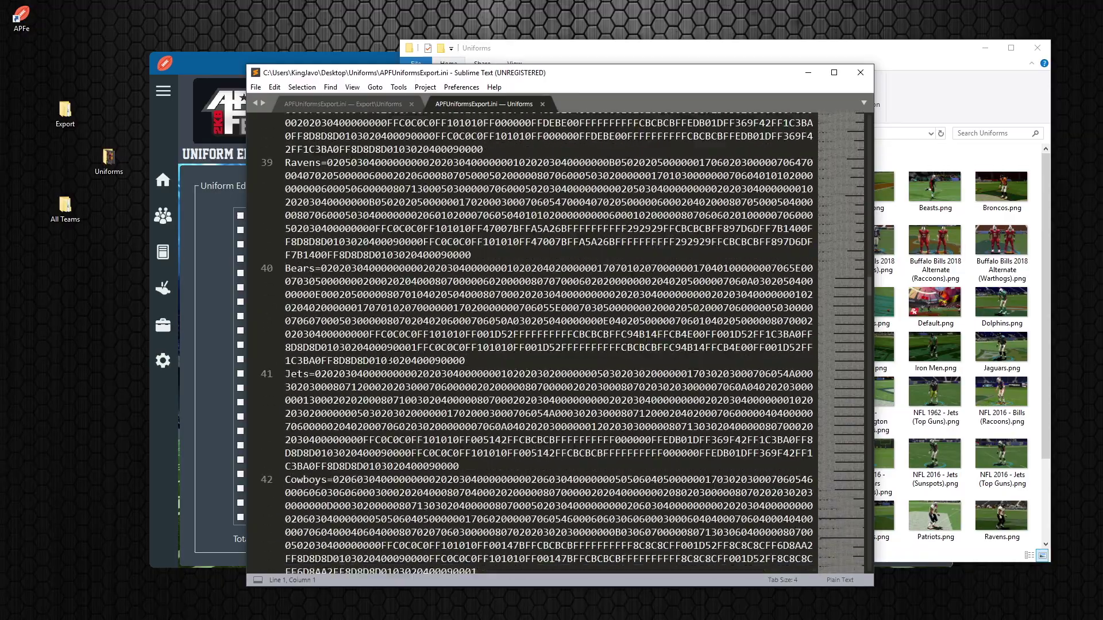
pyautogui.click(376, 370)
pyautogui.hotkey('ctrl', 'f')
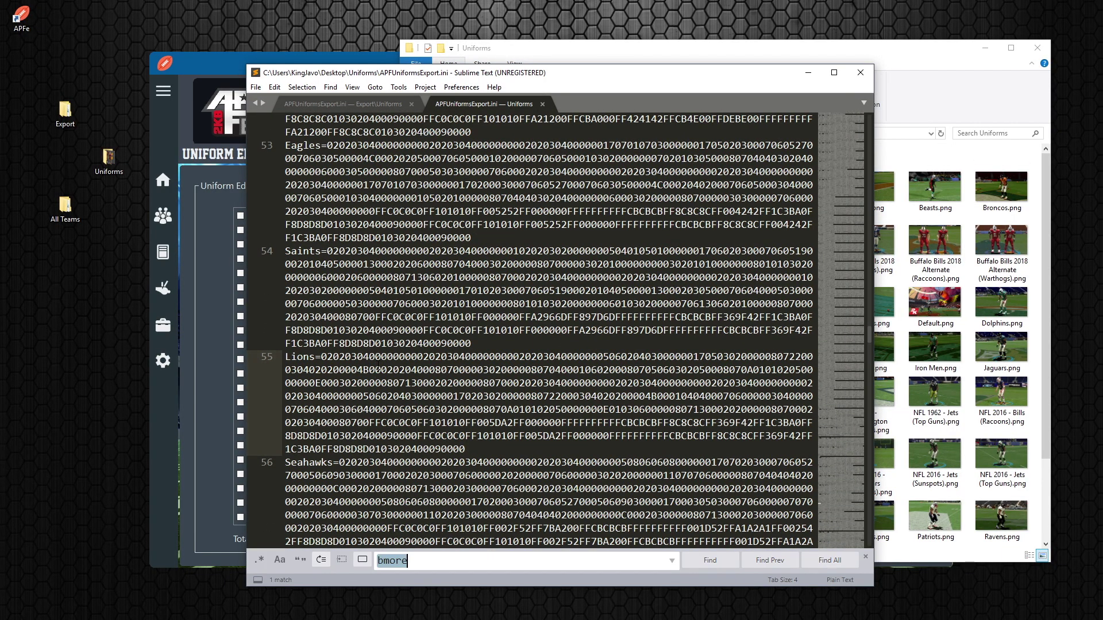
pyautogui.write('red dogs')
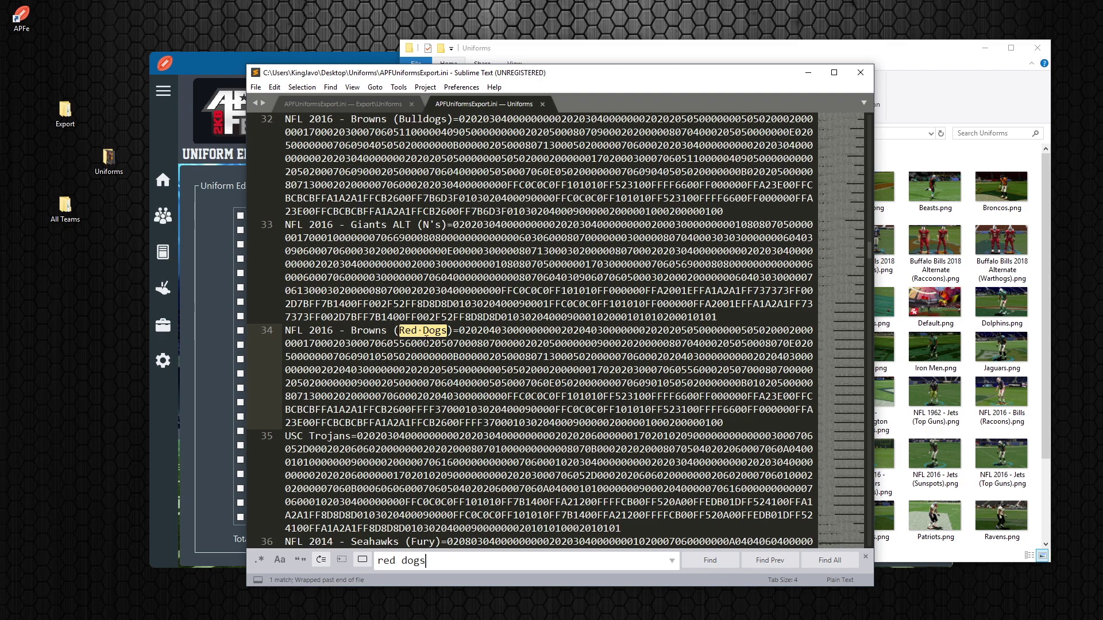
pyautogui.click(860, 70)
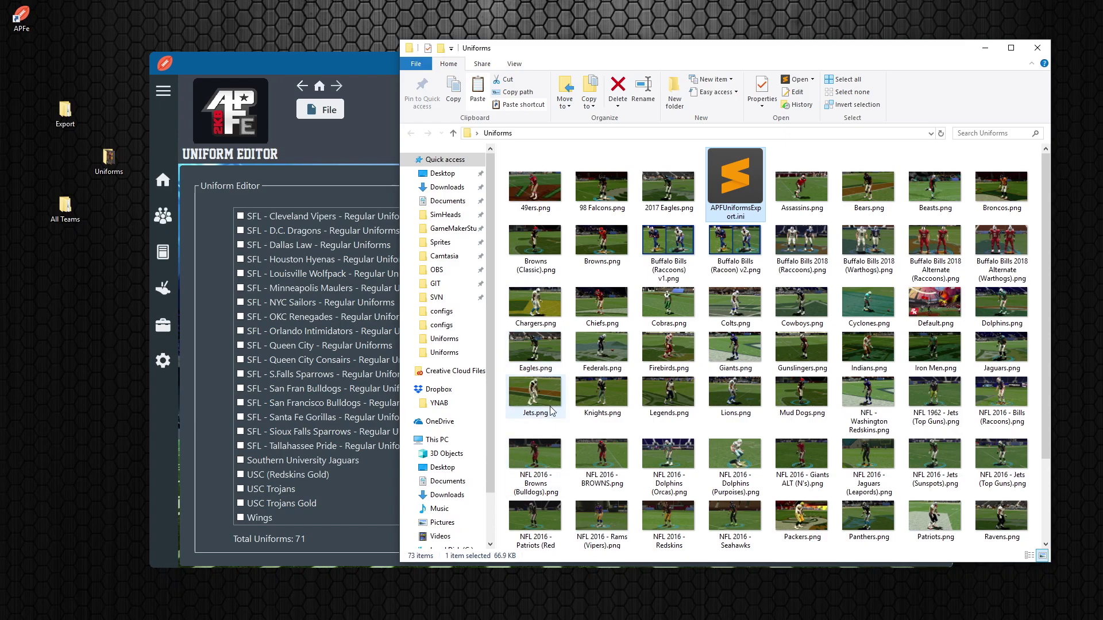
# - Examine Red Dogs.png and the other pictures in the Uniforms folder, and minimize the folder window
pyautogui.scroll(-3, 555, 413)
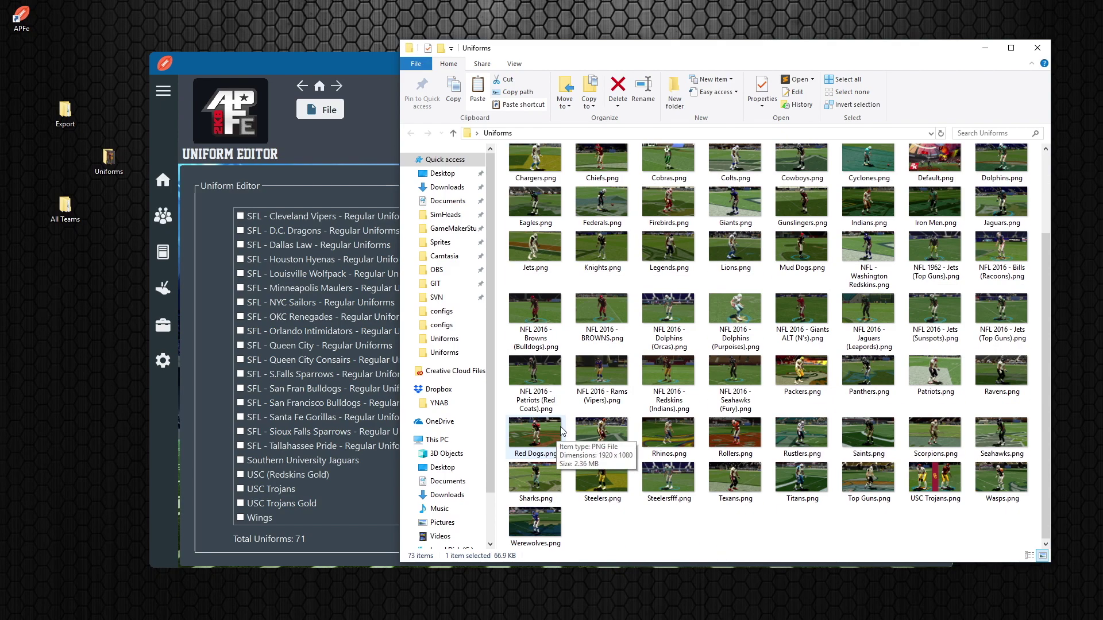
pyautogui.click(541, 432)
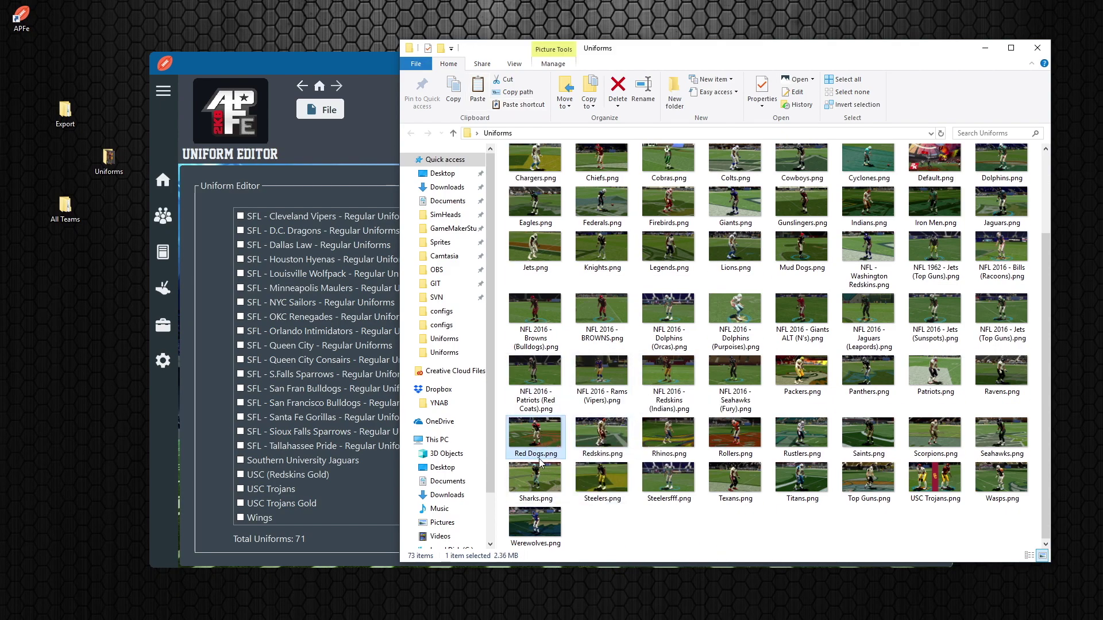
pyautogui.scroll(3, 537, 459)
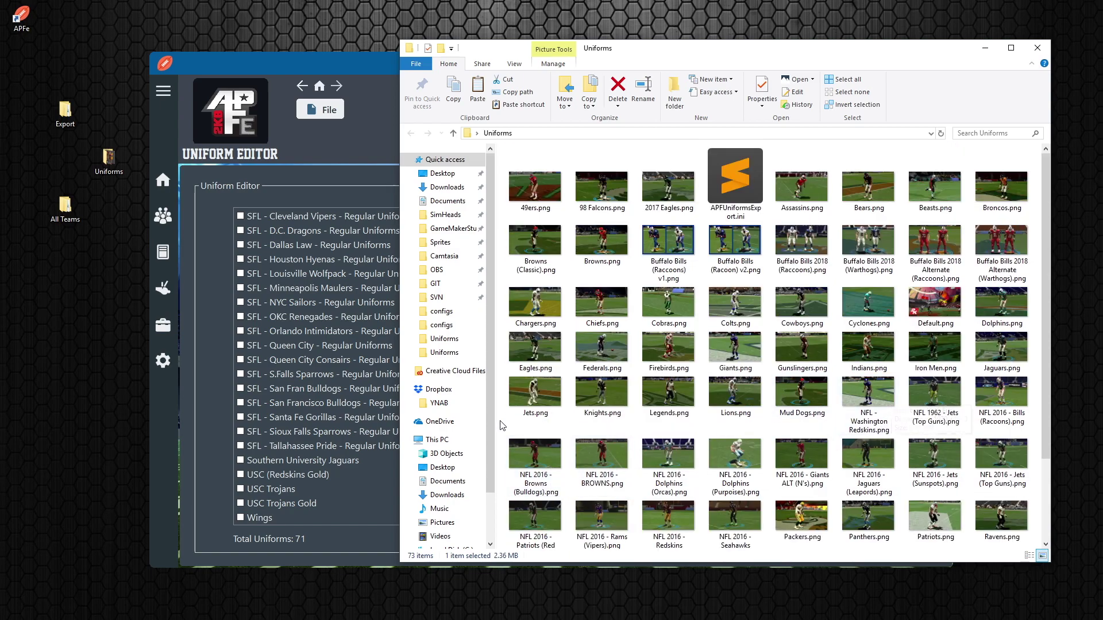
pyautogui.click(985, 48)
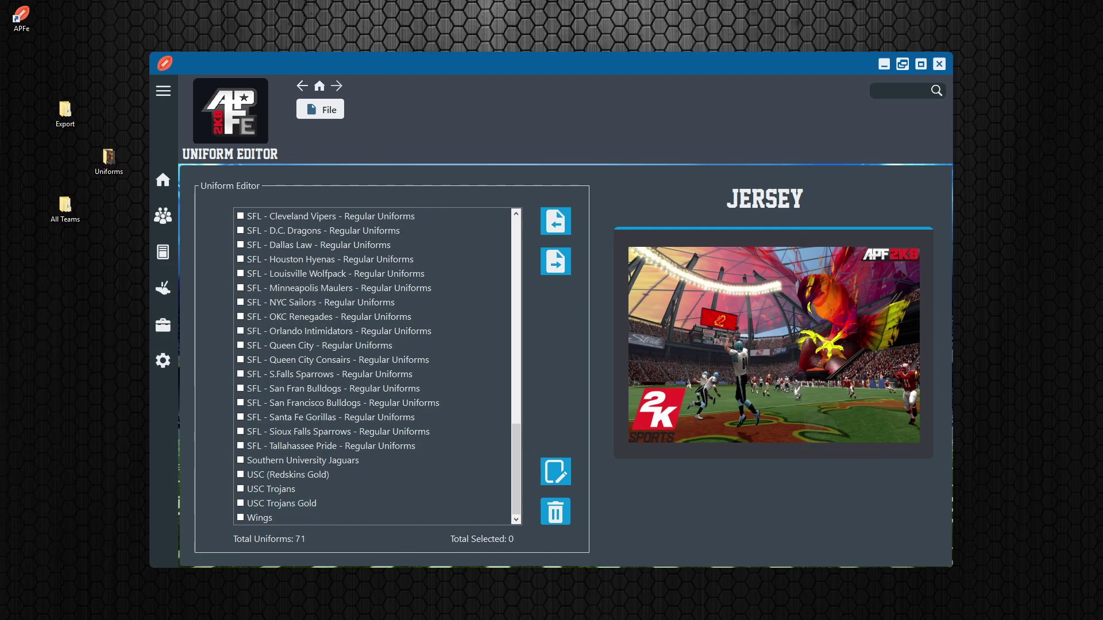
# - Select only the 2017 Eagles uniform in the uniform list
pyautogui.click(320, 106)
pyautogui.scroll(15, 316, 417)
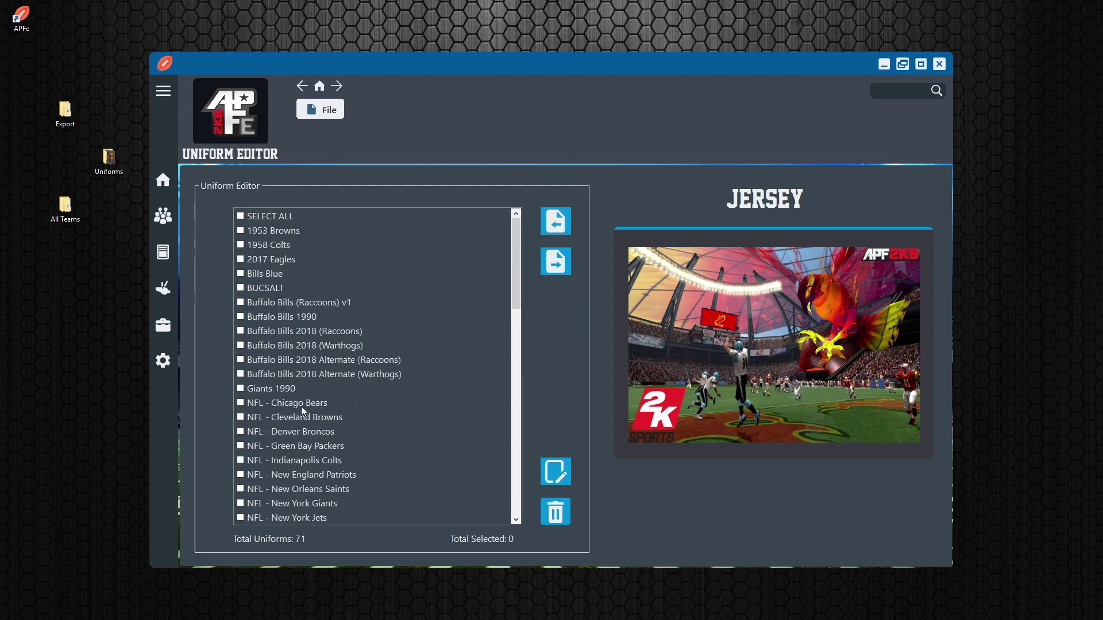
pyautogui.click(249, 231)
pyautogui.click(248, 260)
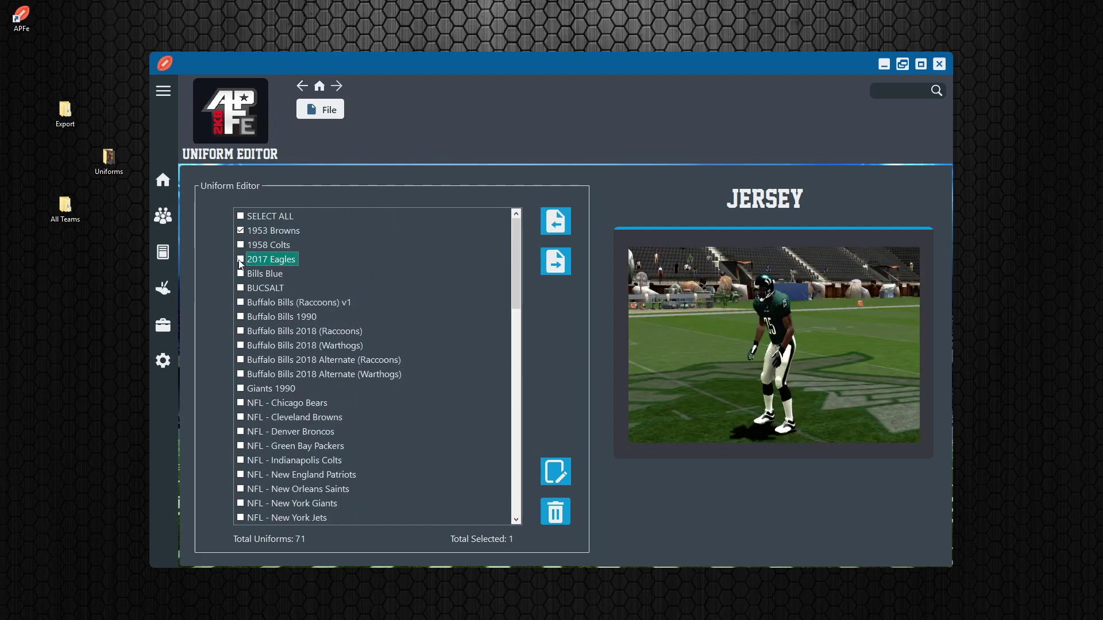
pyautogui.click(242, 232)
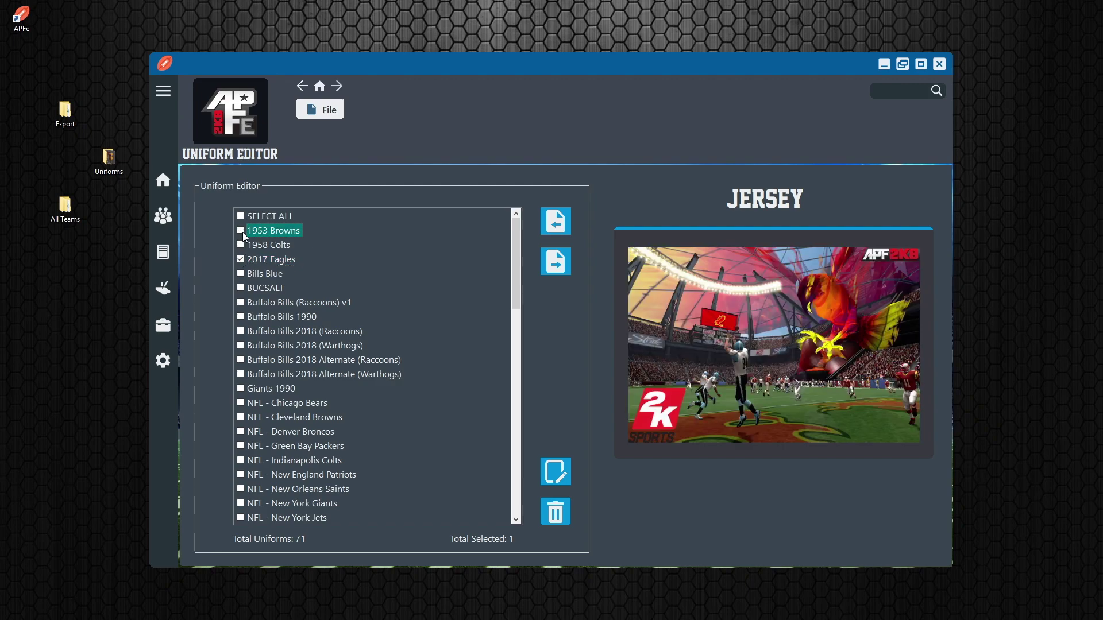
# - Export the selected 2017 Eagles uniform to a new desktop folder named Eagles
pyautogui.click(556, 268)
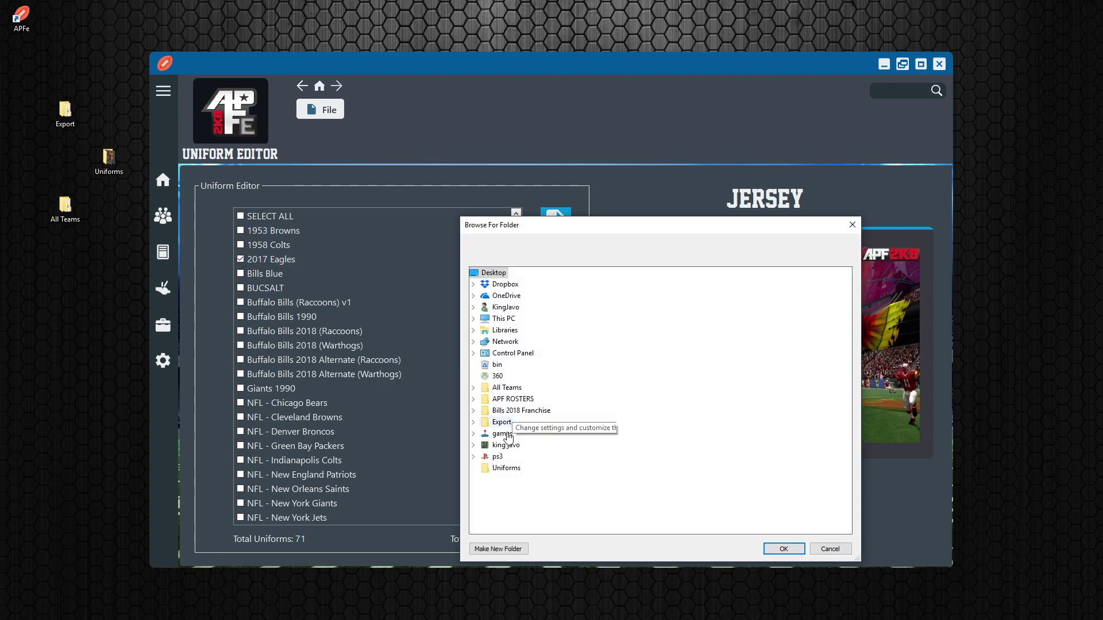
pyautogui.click(498, 550)
pyautogui.write('Eagles')
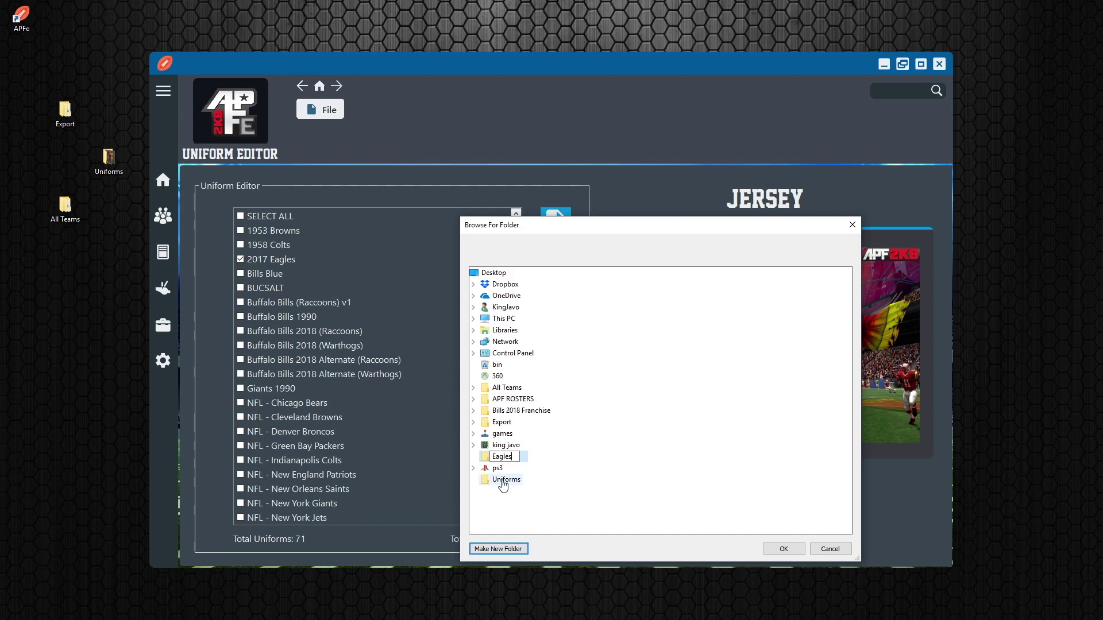
pyautogui.press('Return')
pyautogui.doubleClick(490, 457)
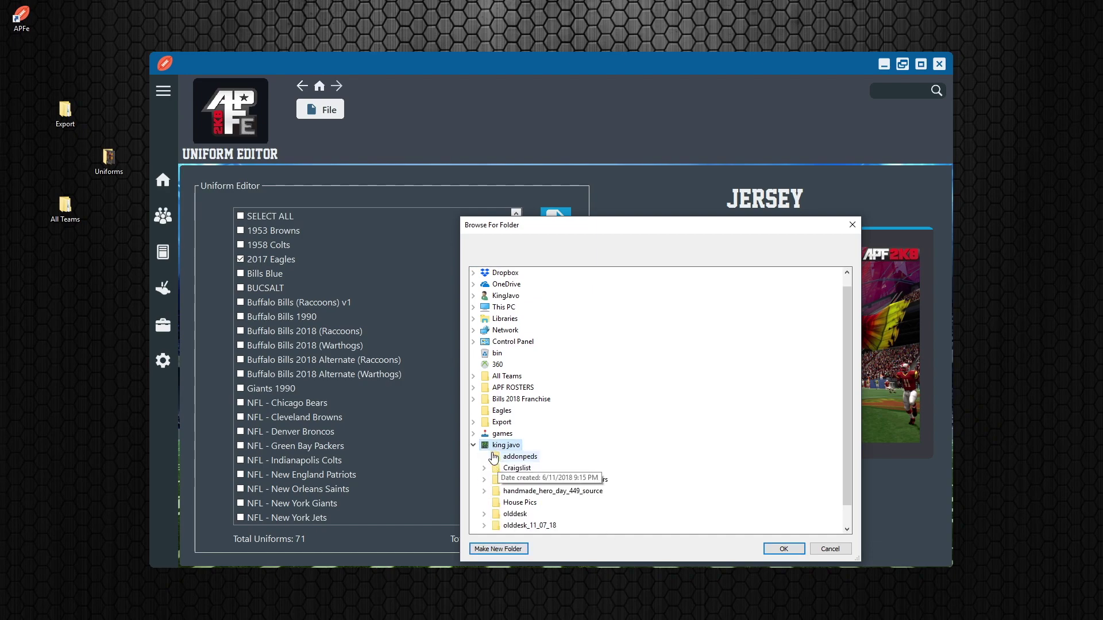
pyautogui.click(474, 456)
pyautogui.click(501, 423)
pyautogui.click(784, 547)
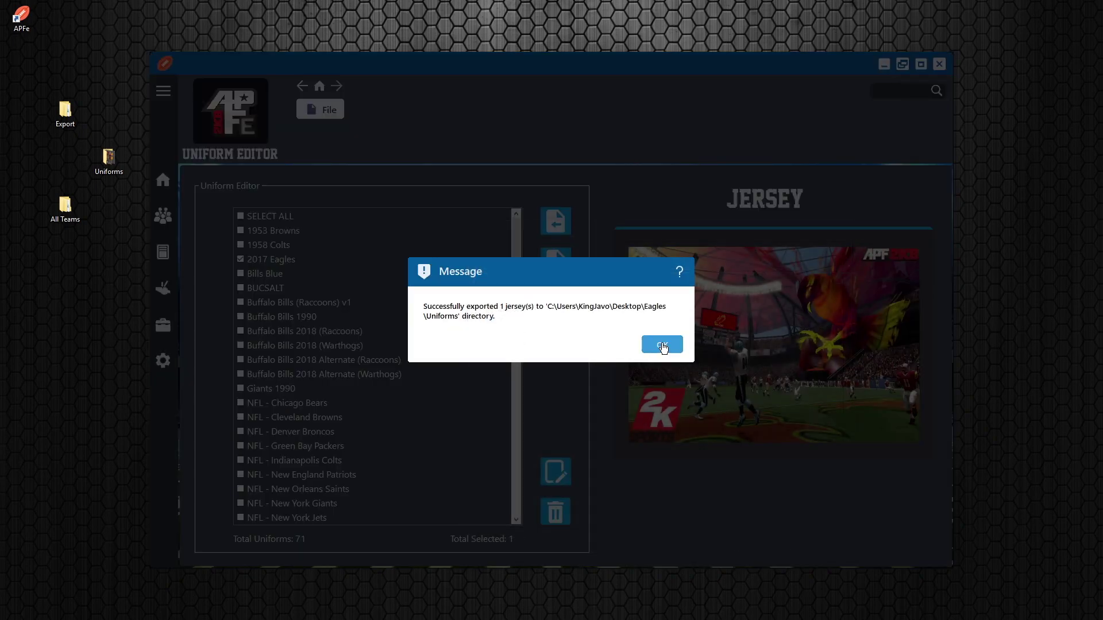
pyautogui.click(662, 344)
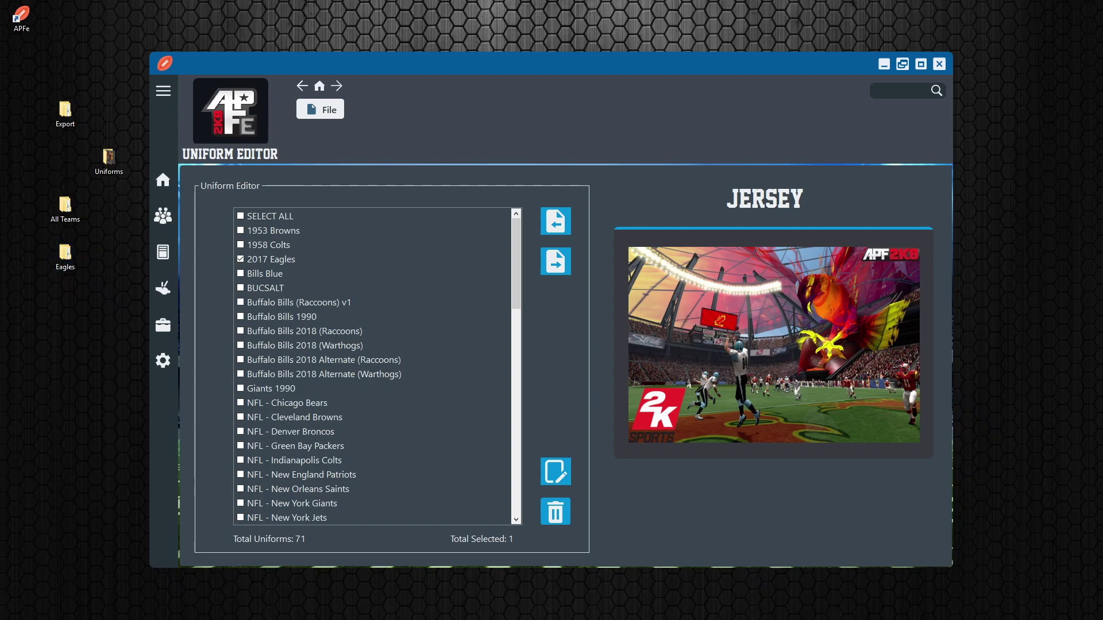
# - Examine the exported picture and APFUniformsExport.ini in the Uniforms subfolder of the desktop Eagles folder, and close their windows
pyautogui.doubleClick(65, 253)
pyautogui.doubleClick(220, 194)
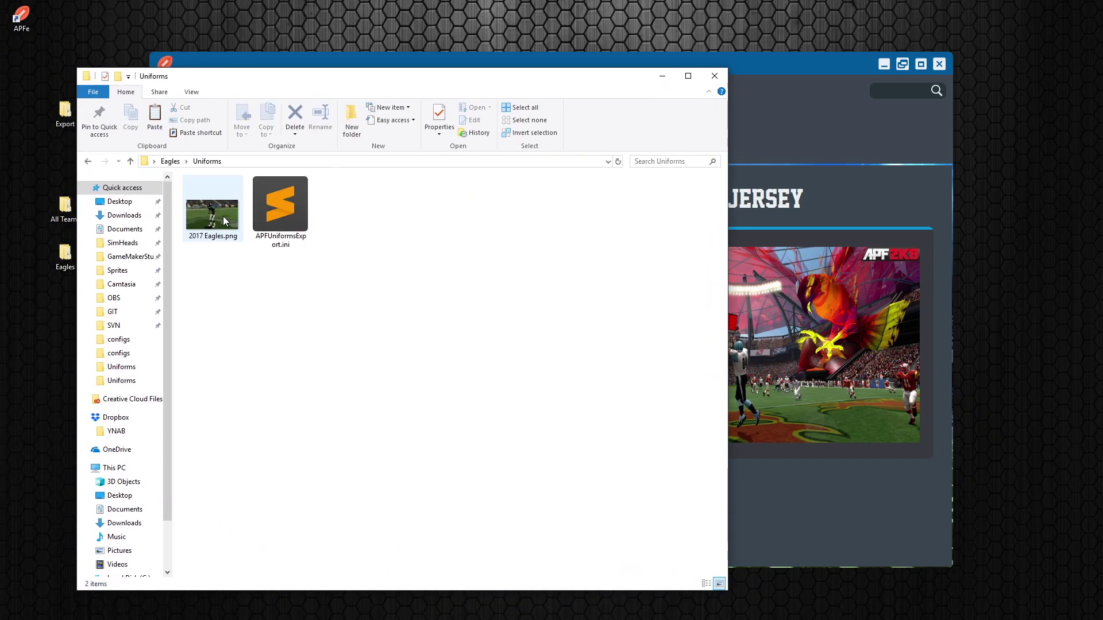
pyautogui.doubleClick(279, 210)
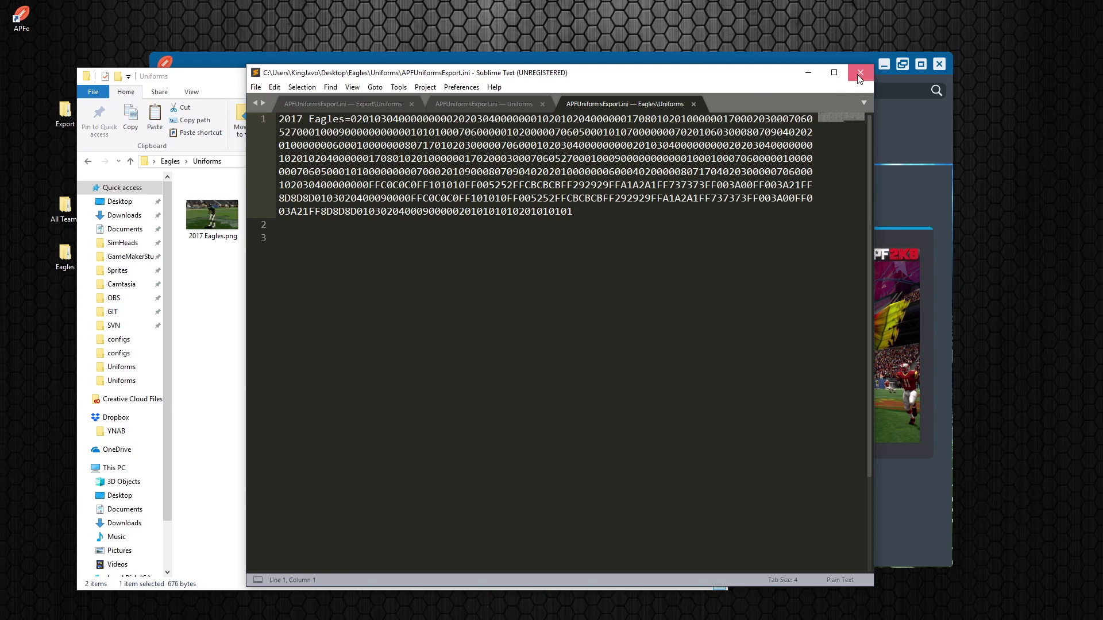
pyautogui.click(868, 77)
pyautogui.click(778, 53)
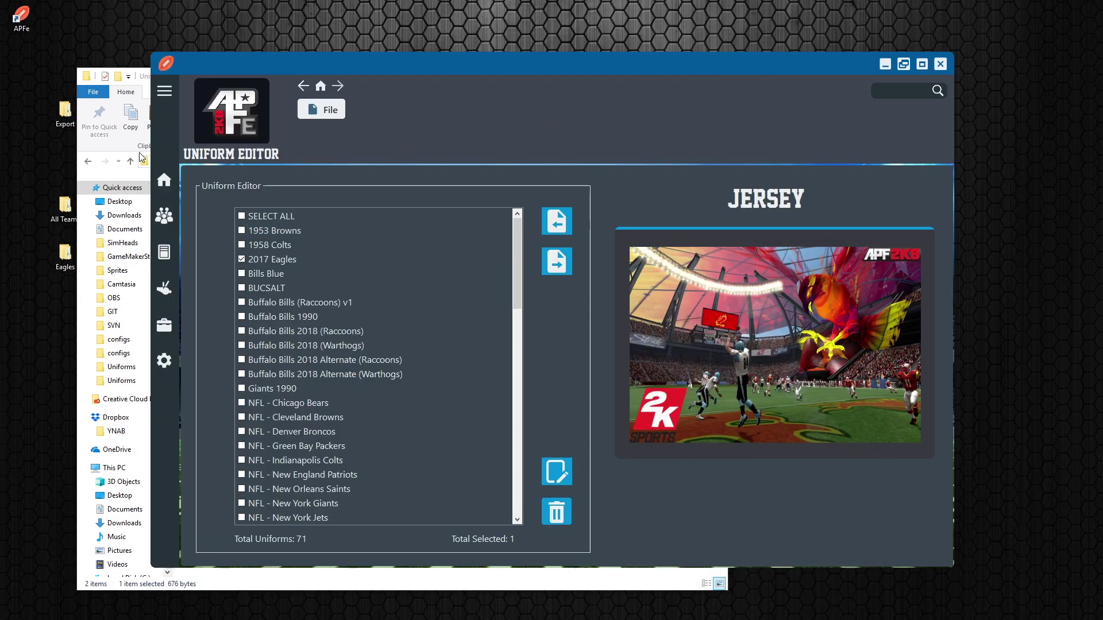
pyautogui.click(122, 230)
pyautogui.click(703, 80)
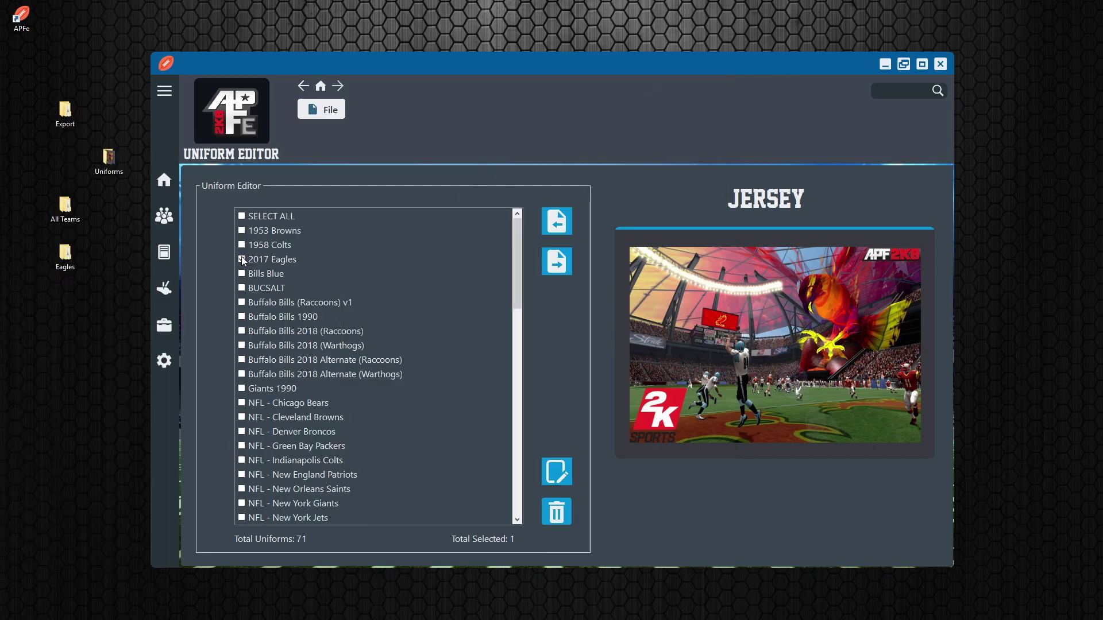
# - Compress the desktop Eagles folder into a zip archive named Eagles.zip and place it directly below the folder
pyautogui.click(253, 258)
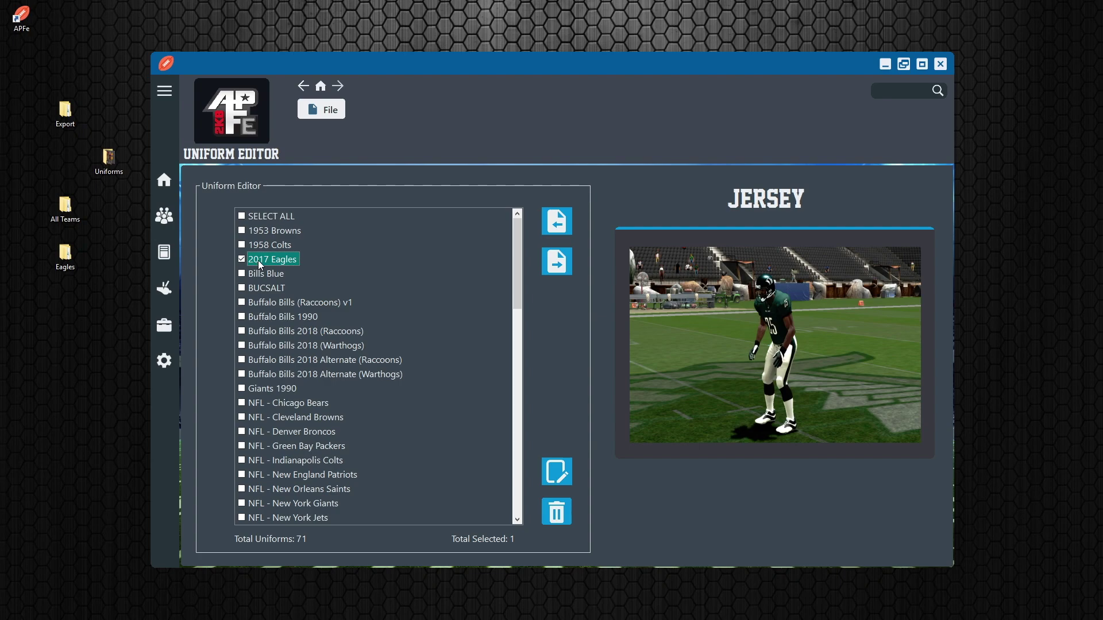
pyautogui.doubleClick(64, 256)
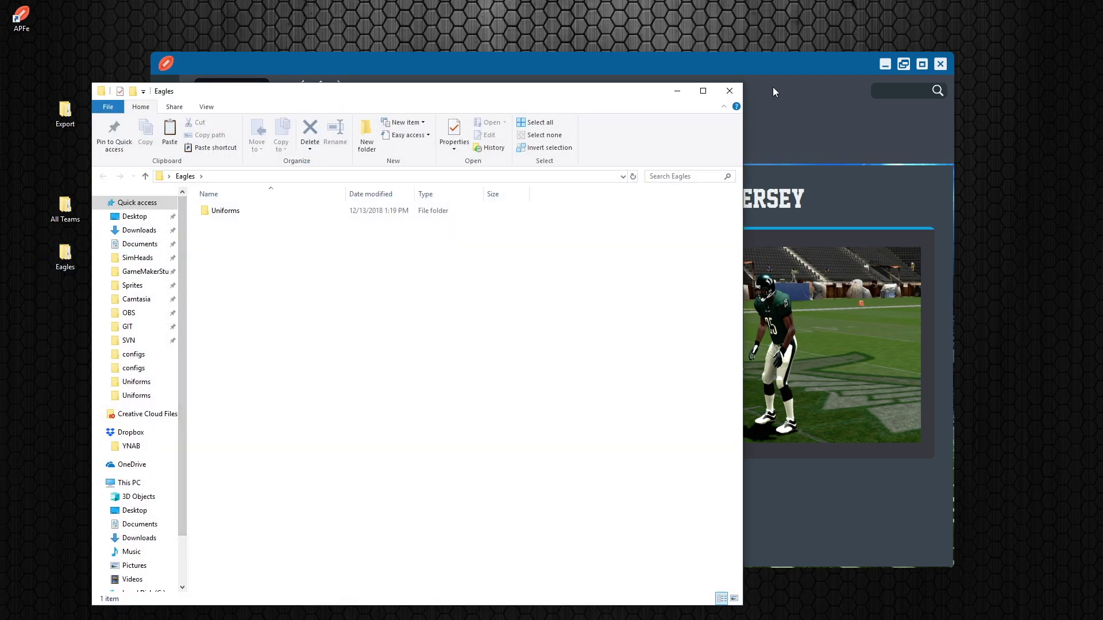
pyautogui.click(725, 94)
pyautogui.rightClick(73, 258)
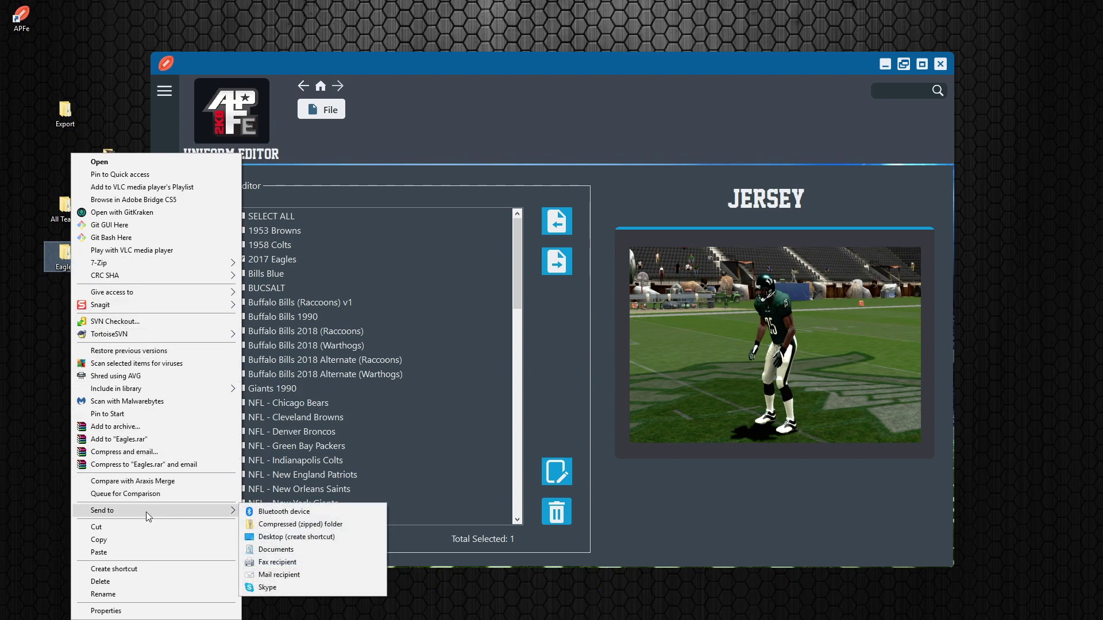
pyautogui.click(267, 524)
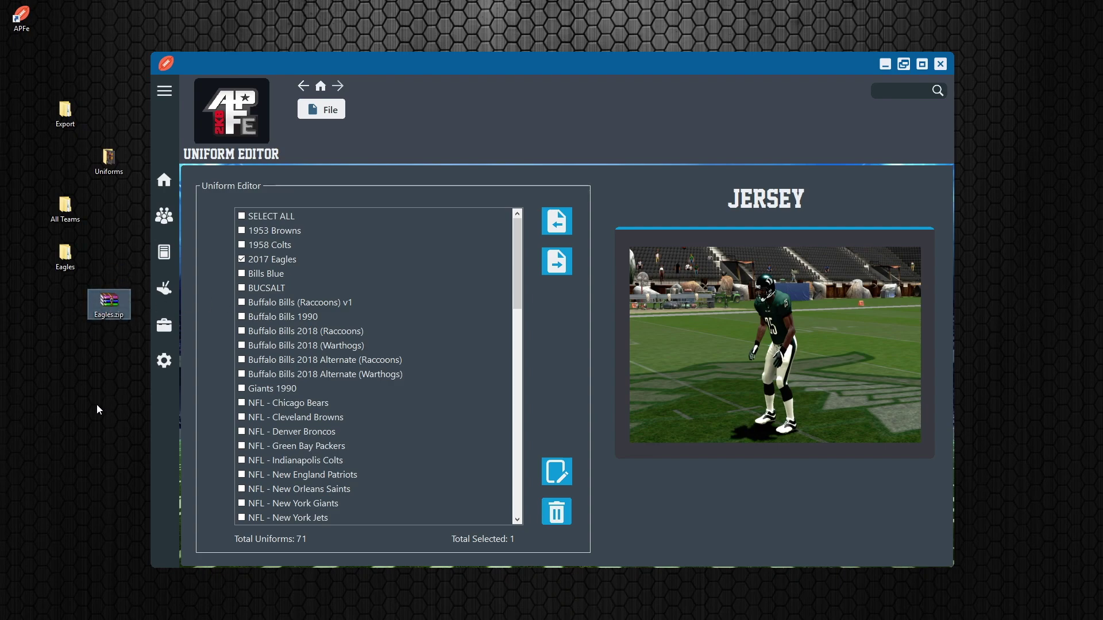
pyautogui.moveTo(109, 301); pyautogui.dragTo(63, 325)
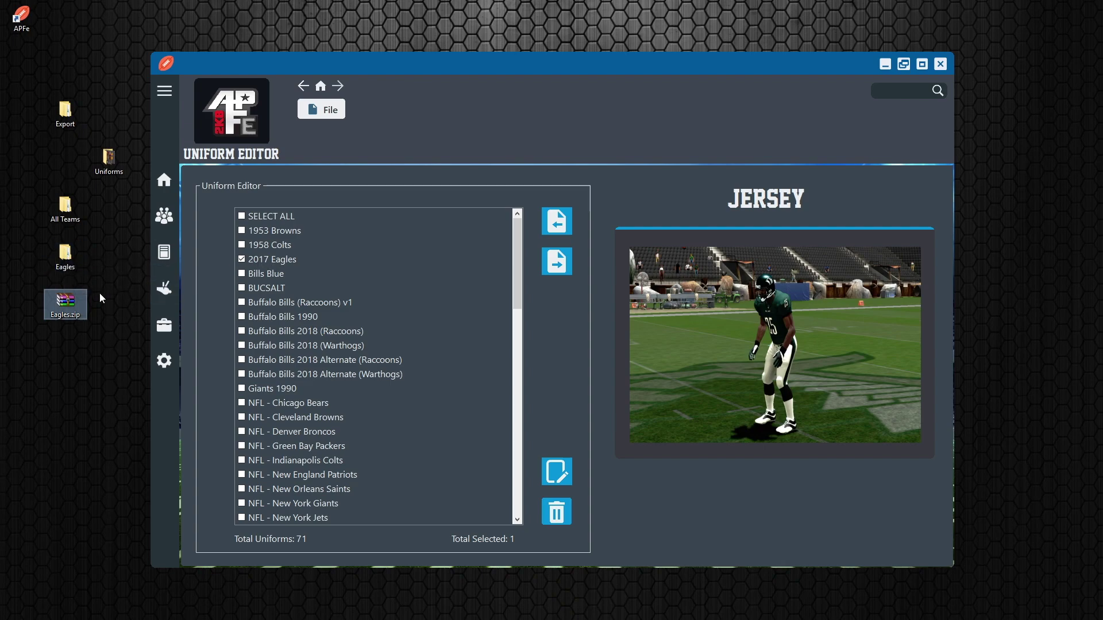
# - Delete the 2017 Eagles uniform and import it back from the export file in the desktop Eagles folder, checking its jersey preview
pyautogui.click(284, 262)
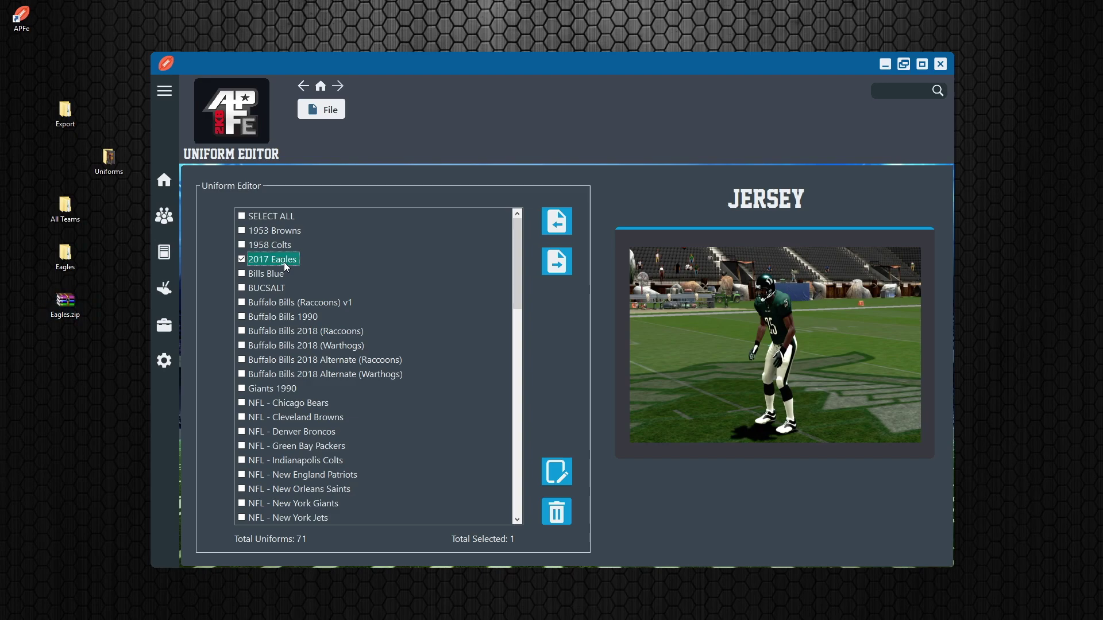
pyautogui.click(557, 517)
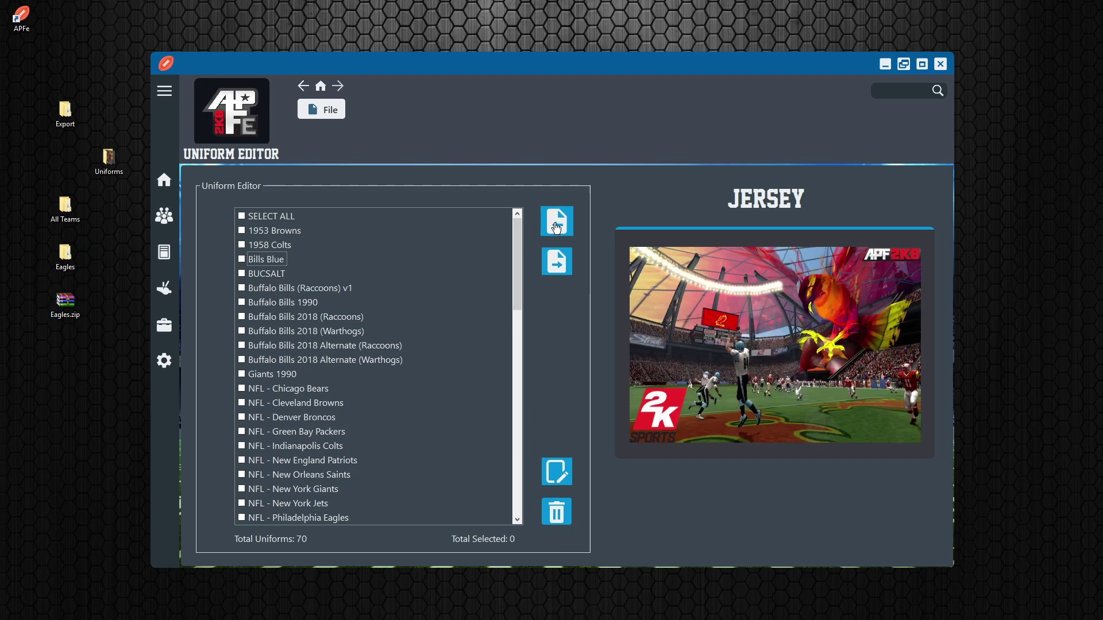
pyautogui.click(557, 225)
pyautogui.click(286, 79)
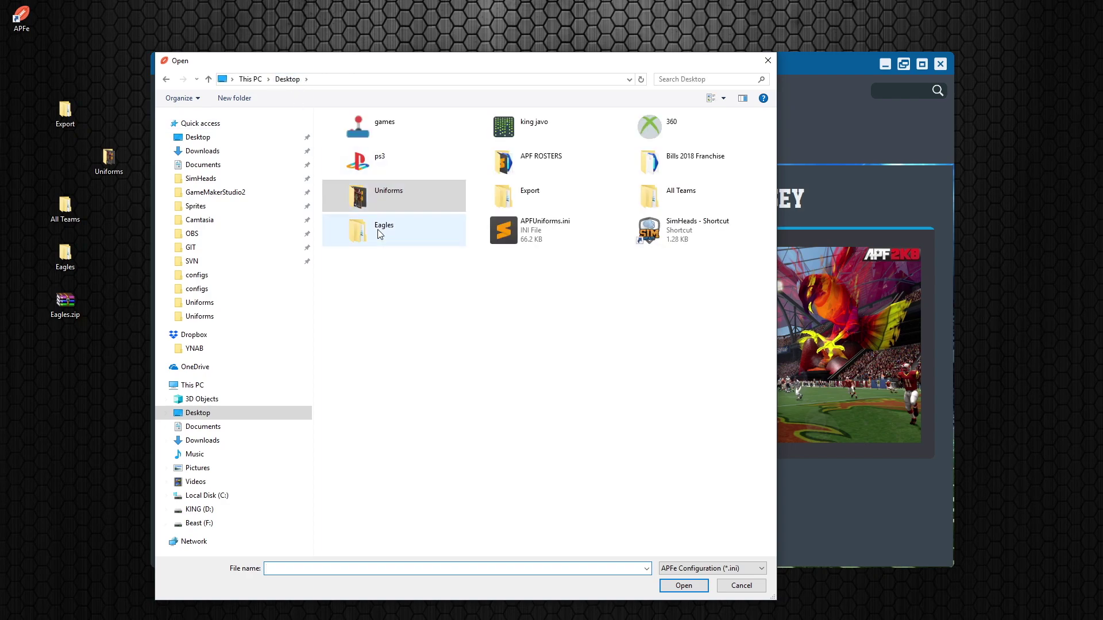
pyautogui.doubleClick(367, 236)
pyautogui.doubleClick(355, 135)
pyautogui.doubleClick(355, 135)
pyautogui.press('Return')
pyautogui.click(275, 258)
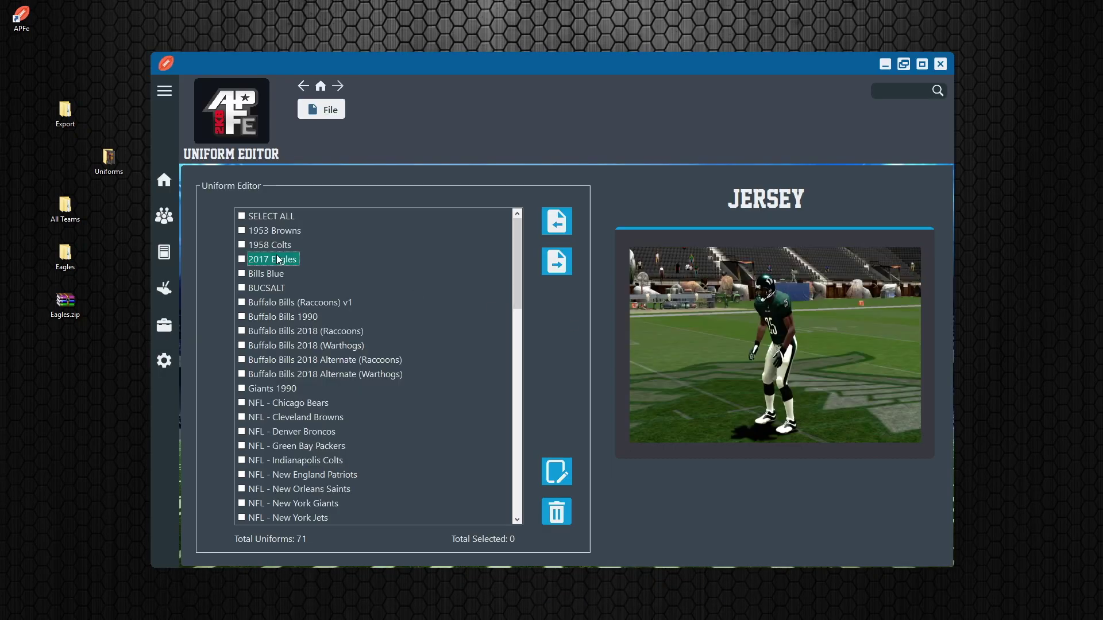